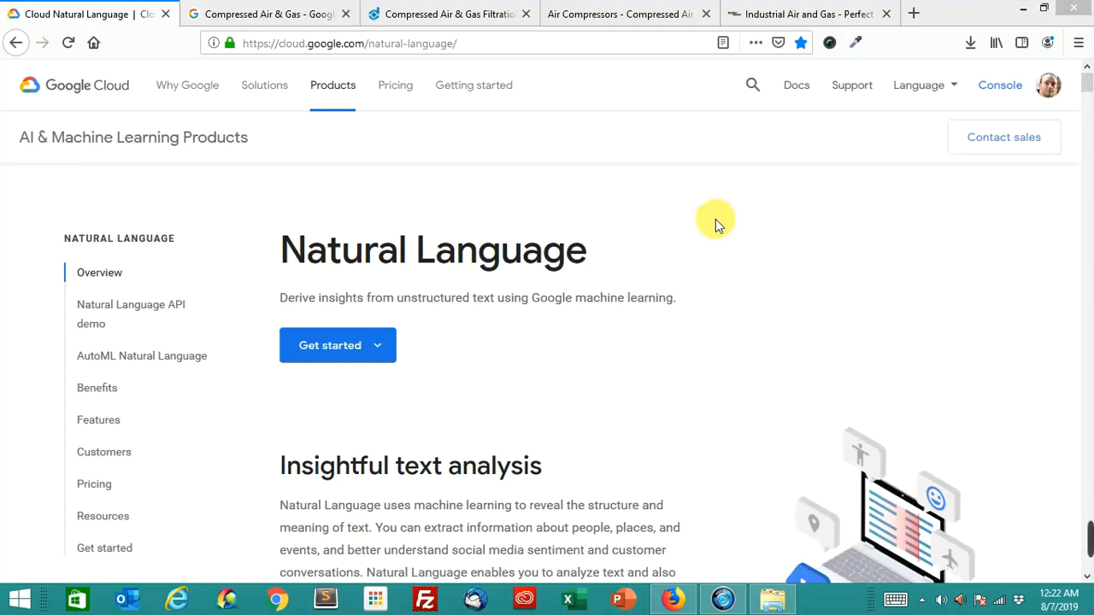
scroll(724, 269, "down", 2)
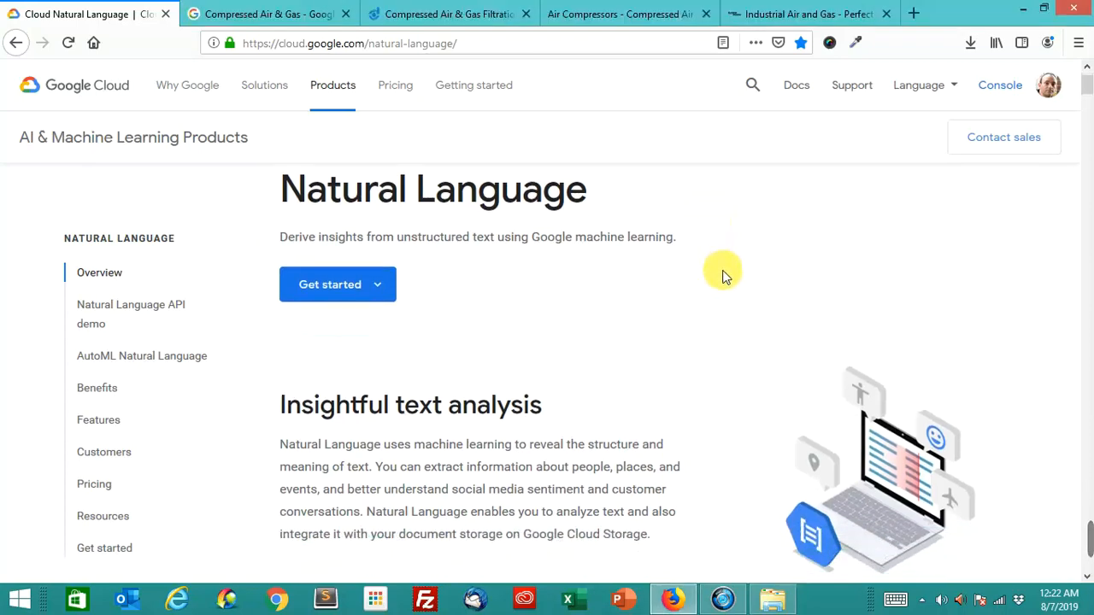
scroll(724, 274, "down", 1)
scroll(724, 273, "down", 3)
scroll(722, 274, "down", 2)
scroll(721, 274, "down", 2)
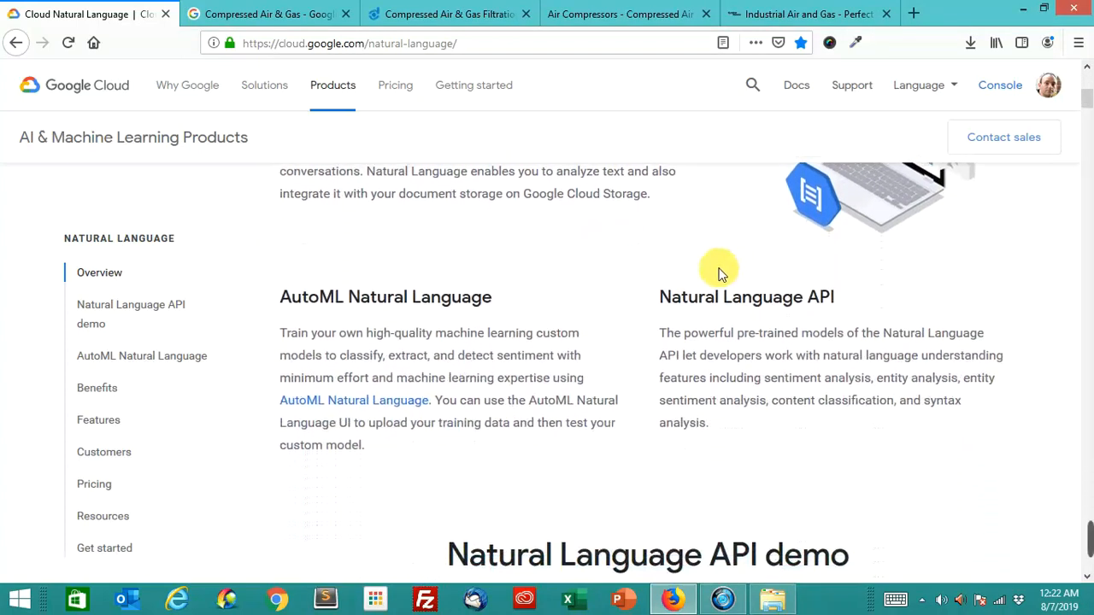
scroll(719, 273, "down", 1)
scroll(708, 284, "down", 2)
scroll(708, 284, "down", 2)
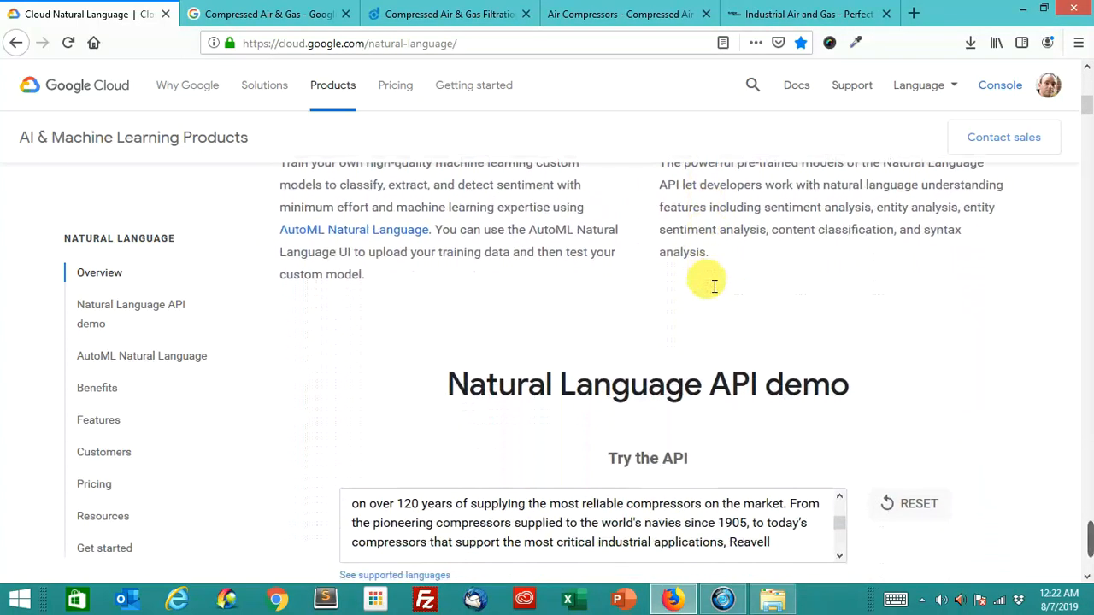
scroll(708, 284, "down", 3)
scroll(708, 284, "up", 2)
scroll(708, 284, "up", 1)
scroll(707, 284, "up", 1)
scroll(708, 284, "down", 1)
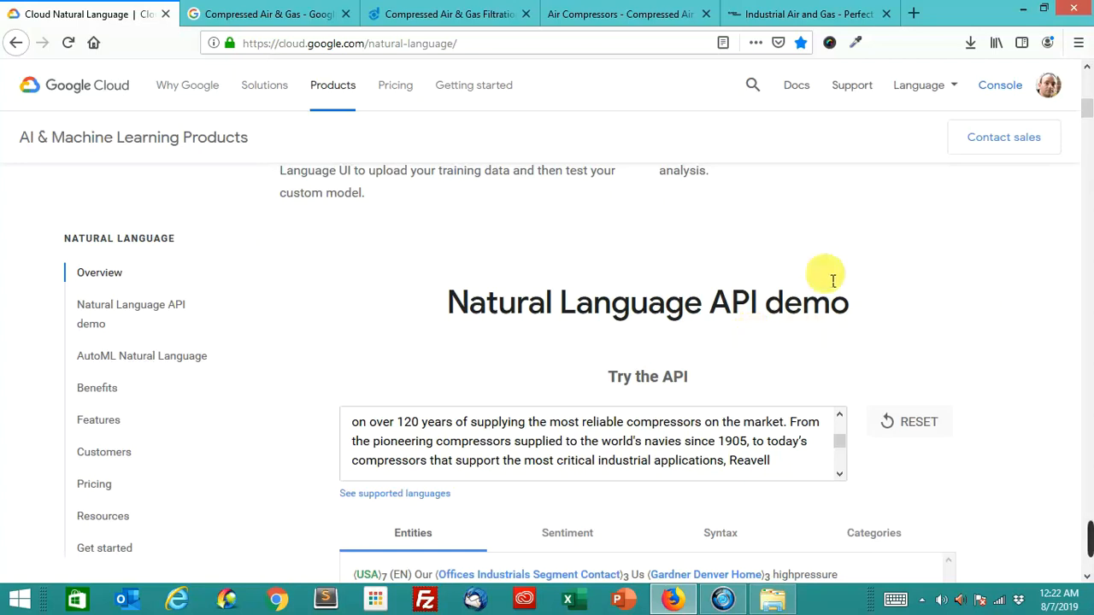
- Reload the demo page and return to the default sample text box with no results
left_click(68, 43)
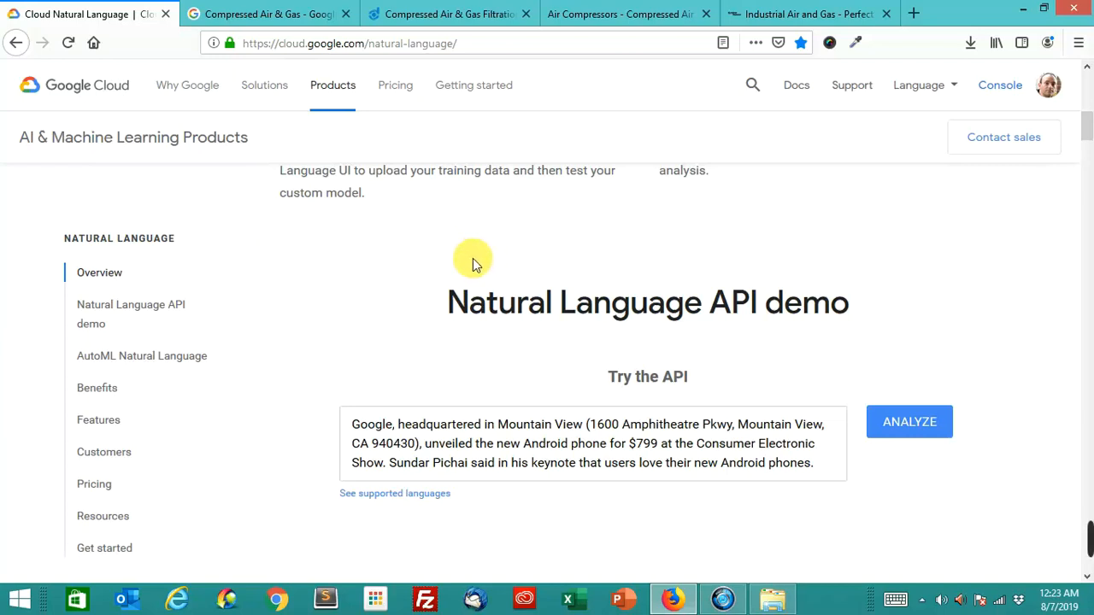
scroll(472, 258, "down", 1)
scroll(475, 260, "down", 3)
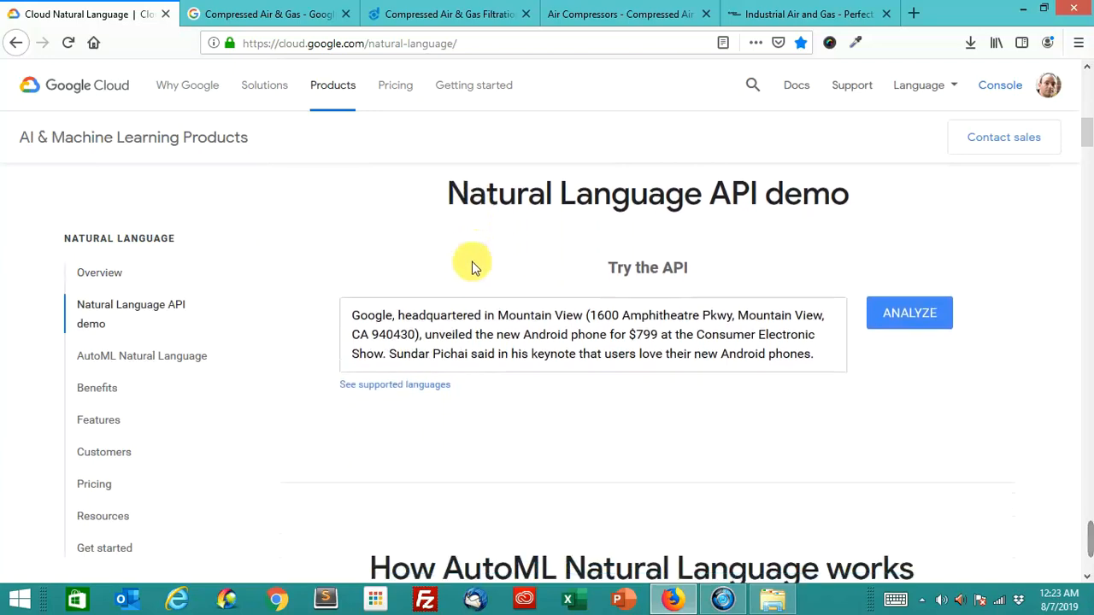
scroll(474, 268, "down", 1)
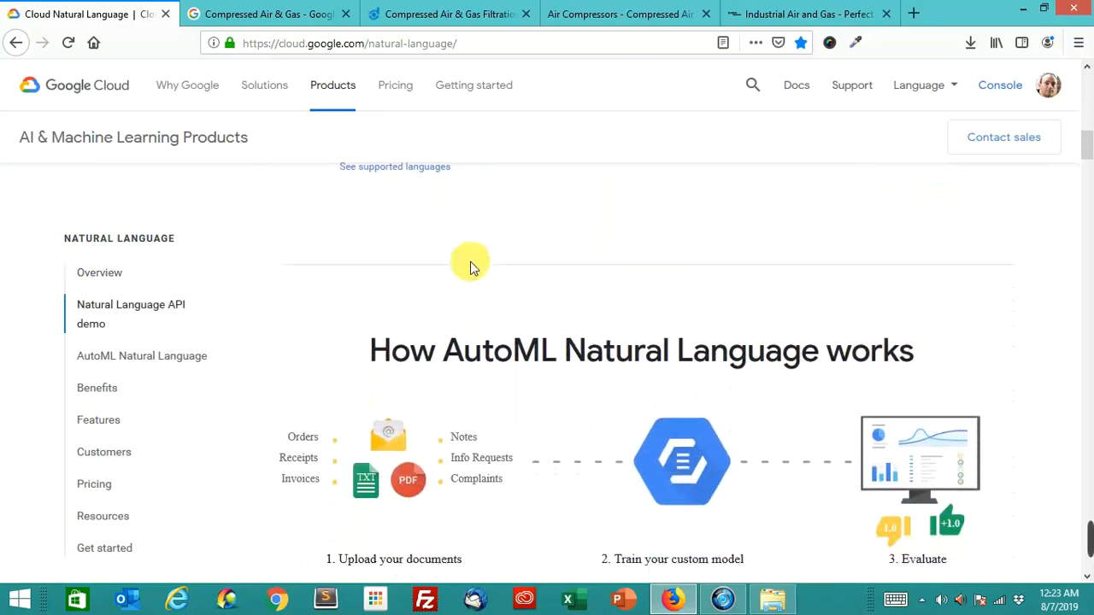
scroll(474, 268, "up", 2)
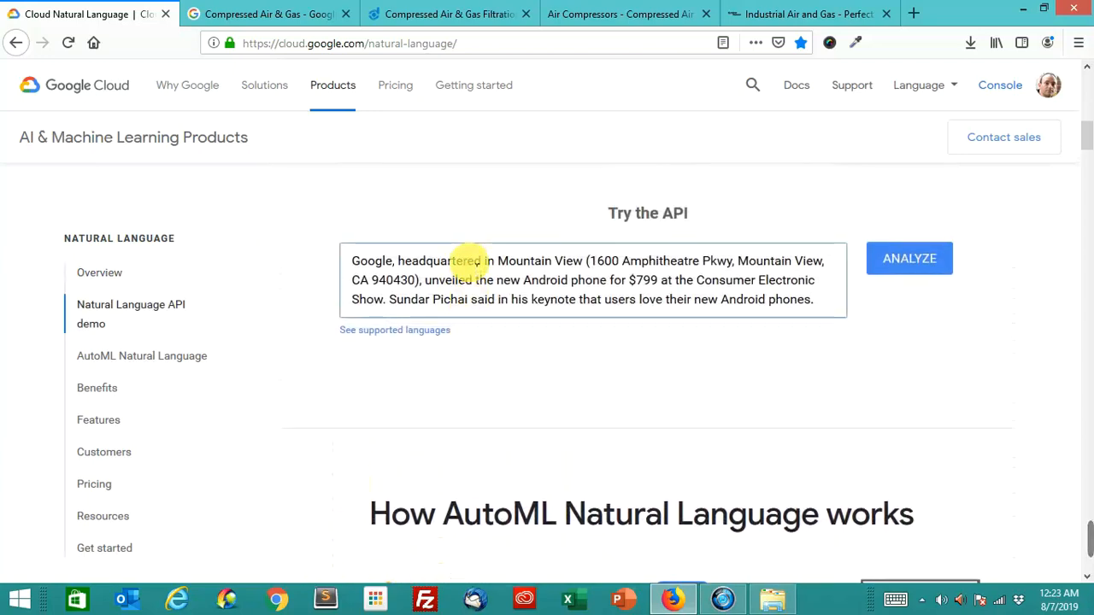
scroll(466, 261, "down", 1)
scroll(466, 261, "down", 3)
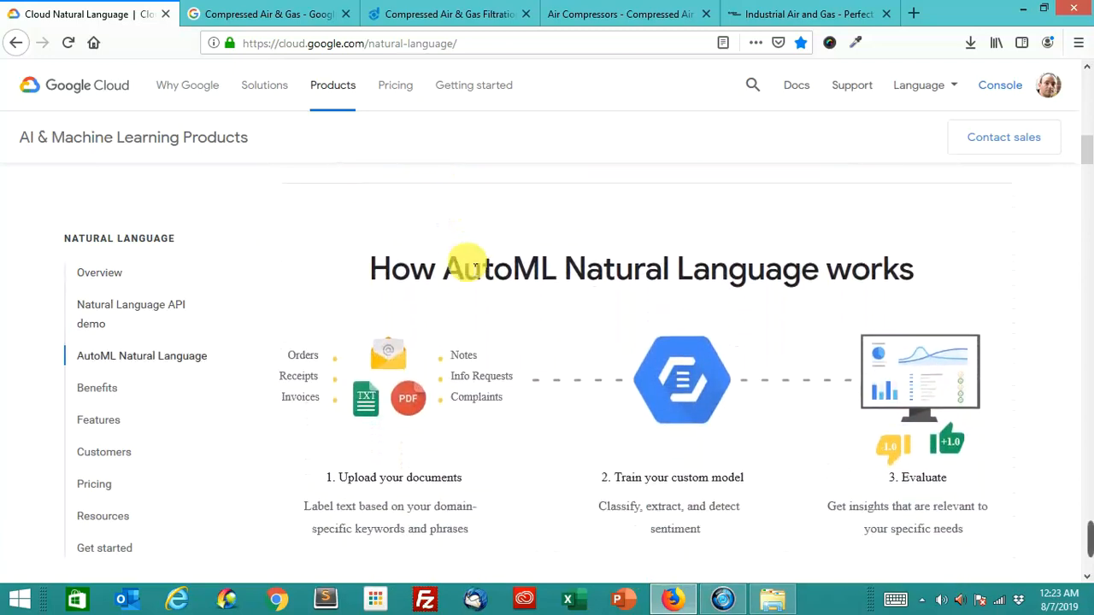
scroll(466, 265, "down", 1)
scroll(466, 265, "up", 3)
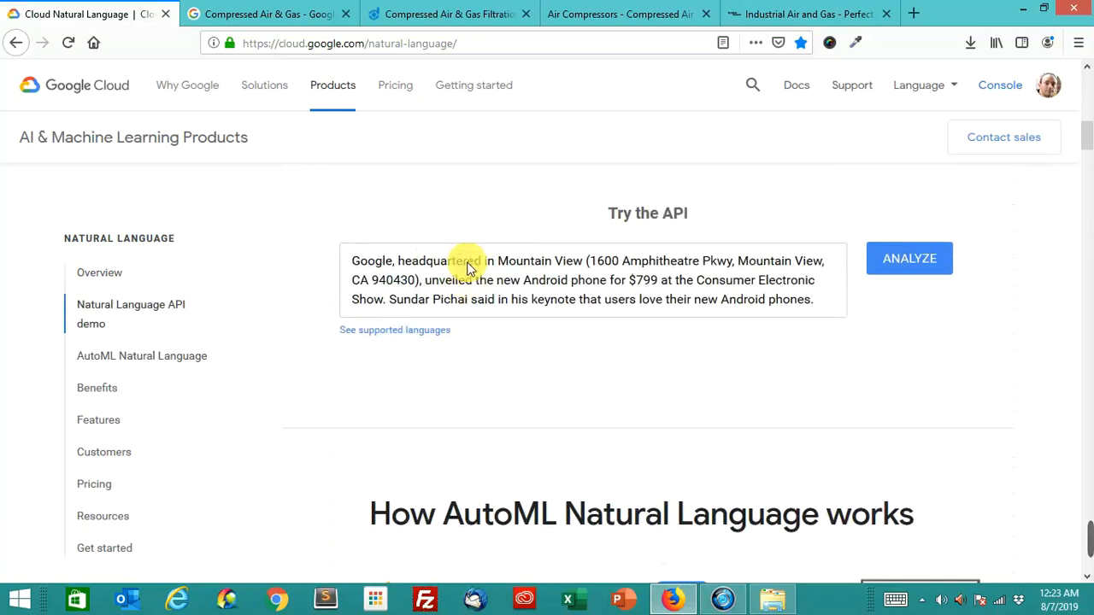
scroll(500, 316, "down", 1)
scroll(501, 317, "up", 1)
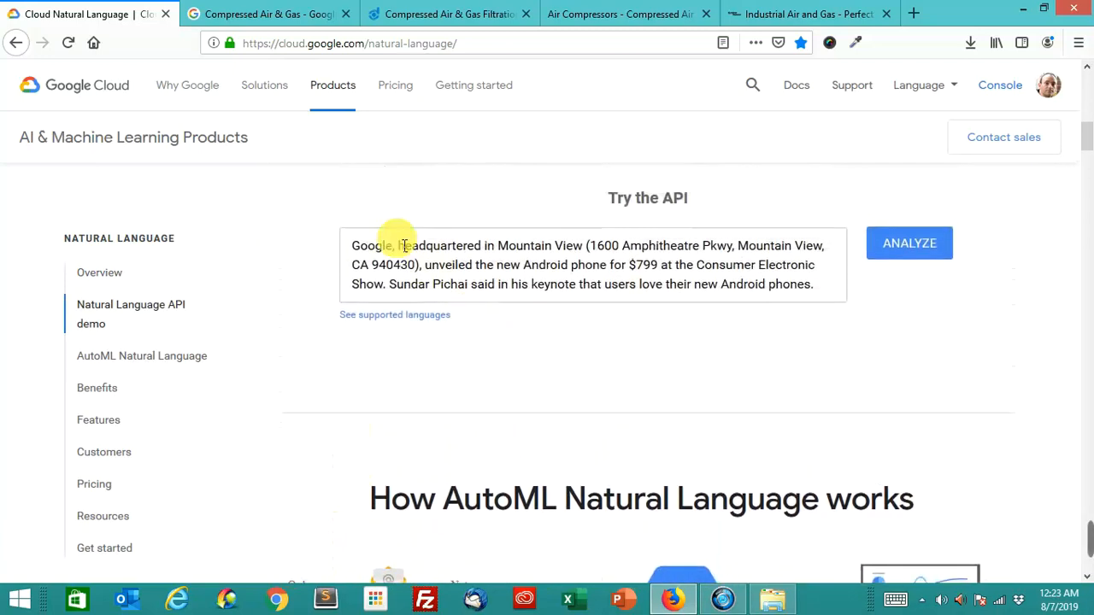
left_click_drag(458, 299, 586, 299)
left_click(530, 384)
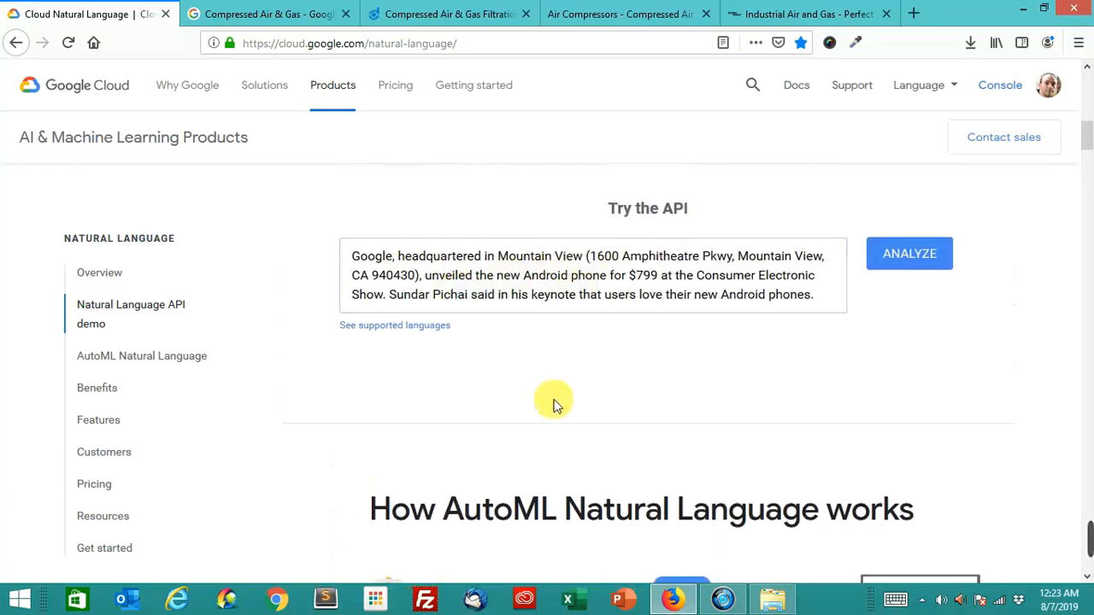
scroll(547, 393, "down", 4)
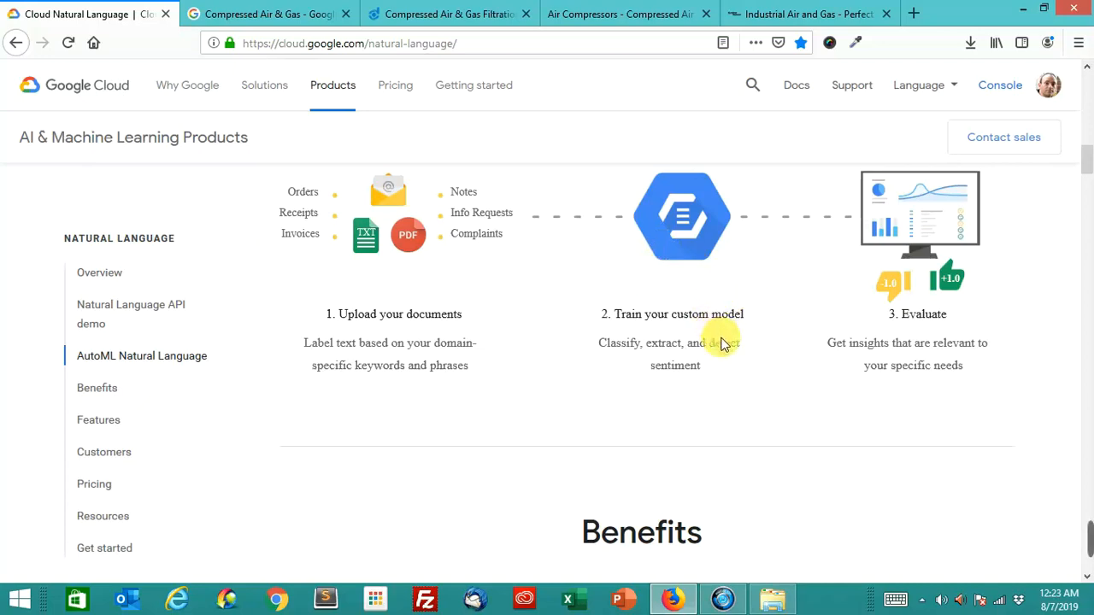
scroll(724, 343, "down", 3)
scroll(724, 343, "down", 2)
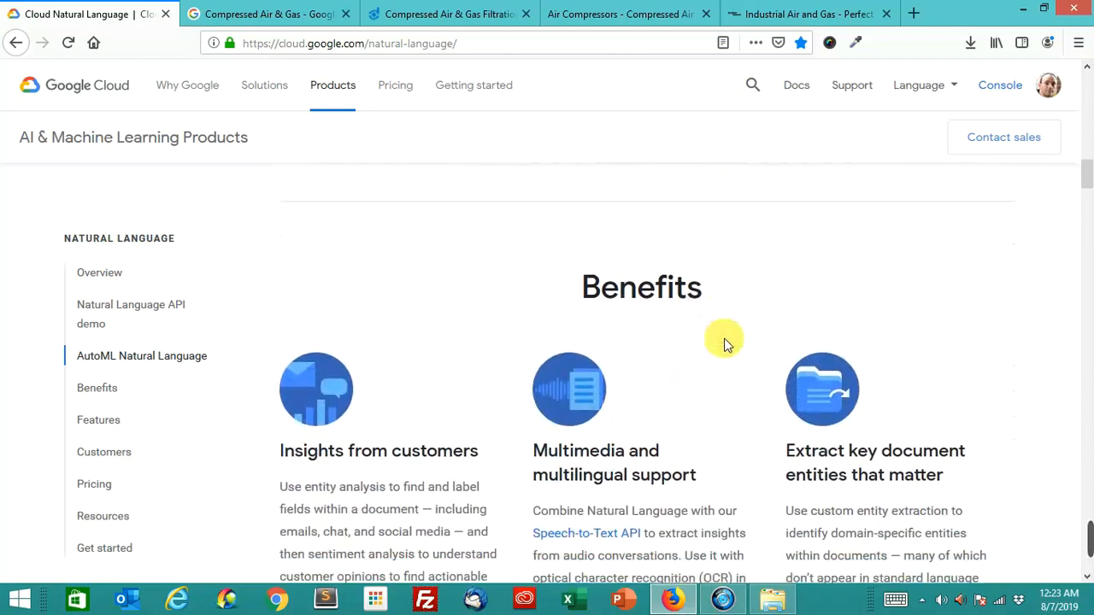
scroll(724, 344, "down", 2)
scroll(724, 344, "down", 2)
scroll(724, 343, "down", 2)
scroll(724, 343, "down", 2)
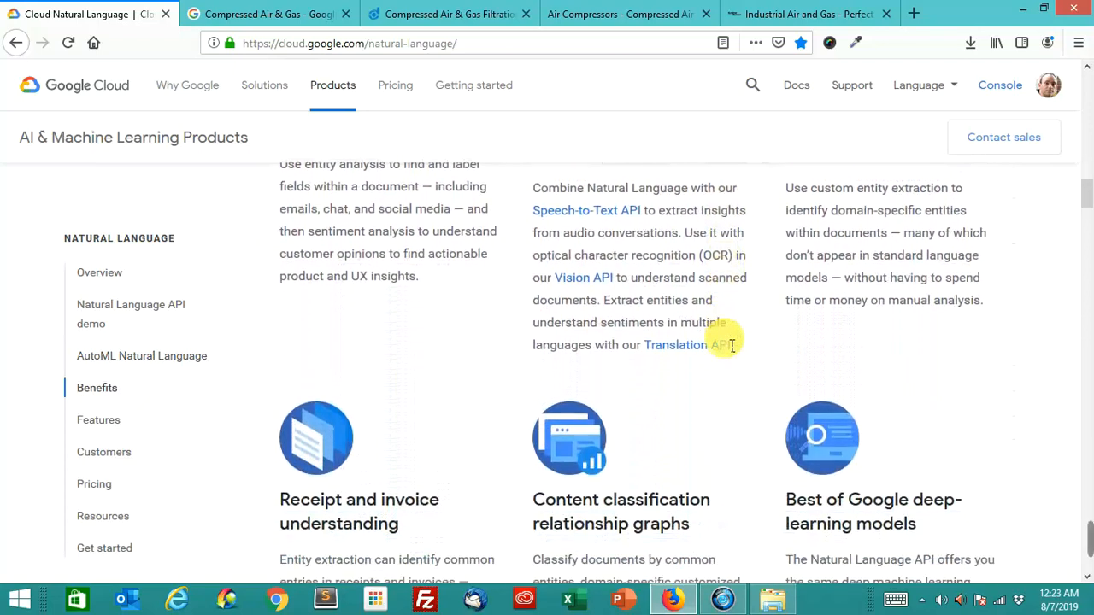
scroll(724, 344, "down", 3)
scroll(724, 344, "down", 1)
scroll(724, 344, "down", 3)
scroll(724, 344, "down", 1)
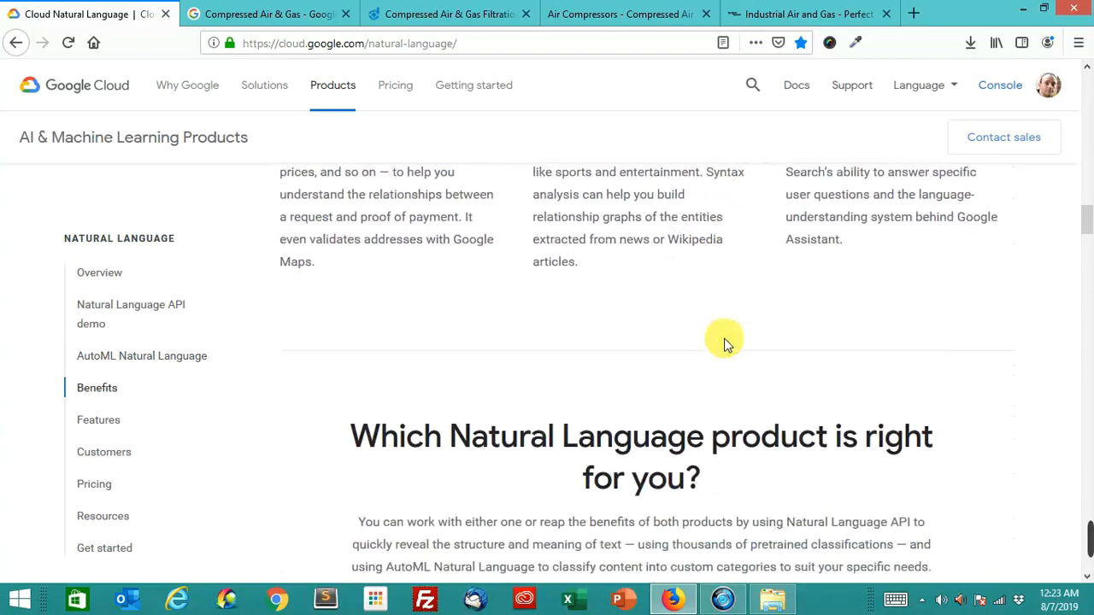
scroll(724, 344, "down", 3)
scroll(724, 344, "down", 3)
scroll(724, 344, "down", 2)
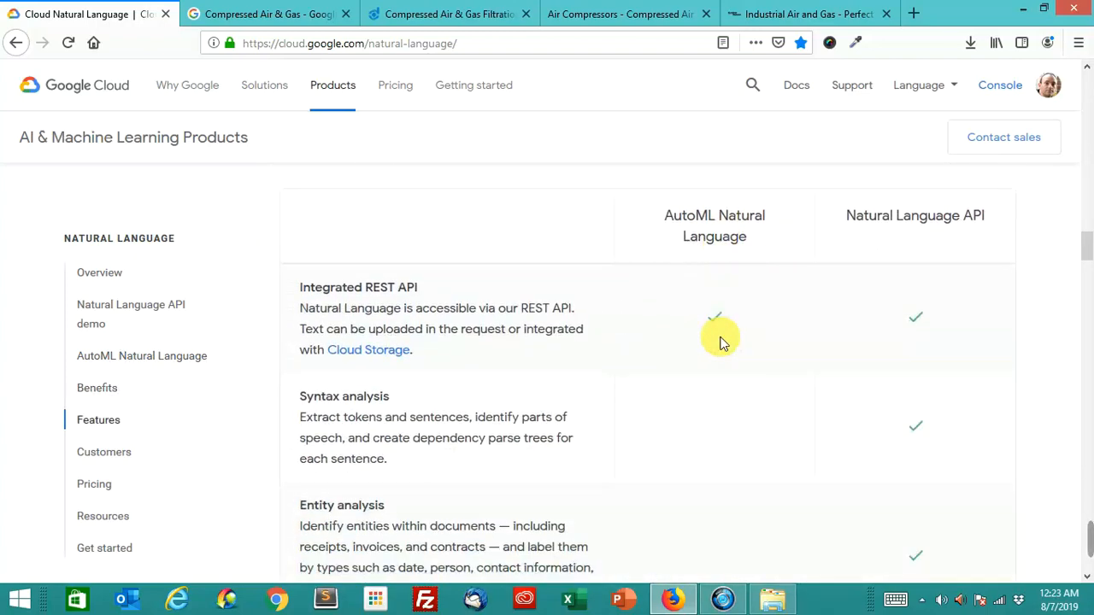
scroll(724, 344, "up", 5)
scroll(724, 343, "up", 4)
scroll(724, 343, "up", 4)
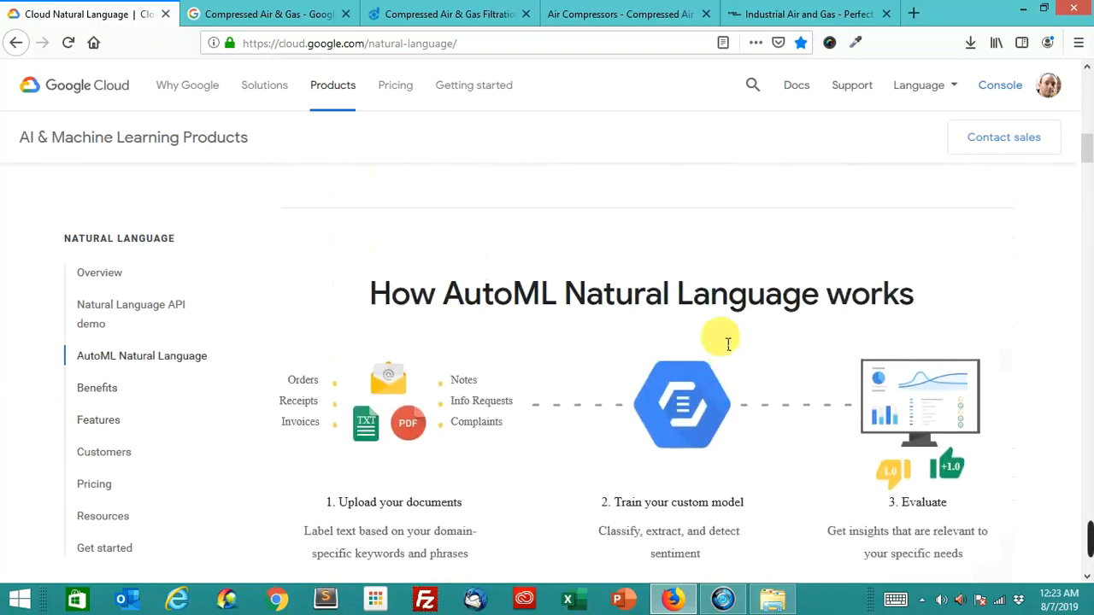
scroll(724, 344, "up", 4)
scroll(720, 344, "up", 2)
scroll(720, 344, "down", 2)
scroll(720, 344, "down", 3)
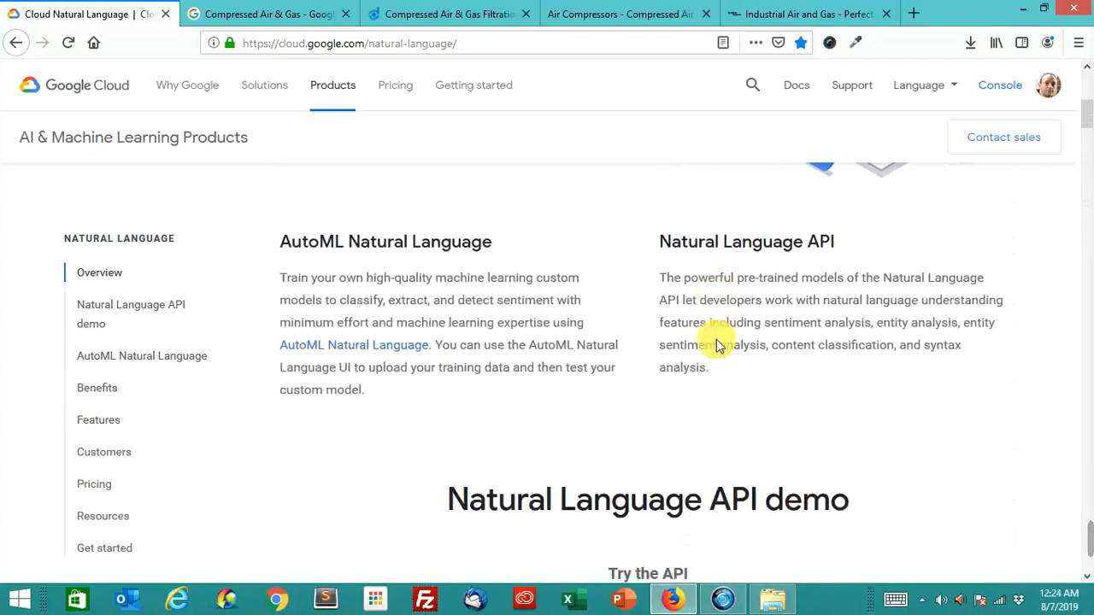
scroll(721, 344, "down", 2)
scroll(714, 340, "down", 2)
scroll(715, 340, "down", 2)
left_click(718, 346)
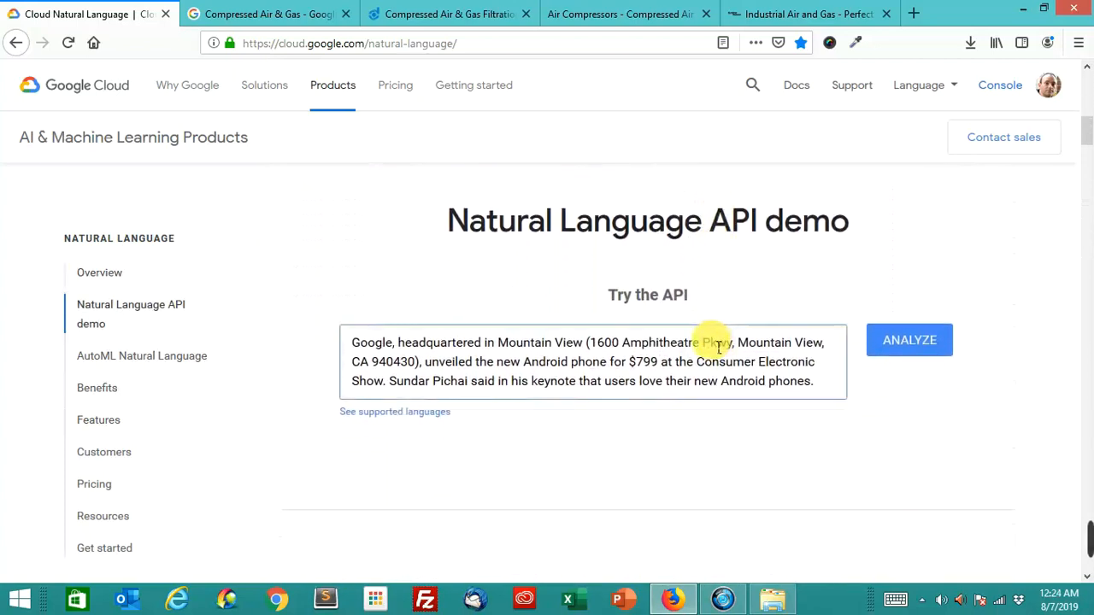
left_click(713, 276)
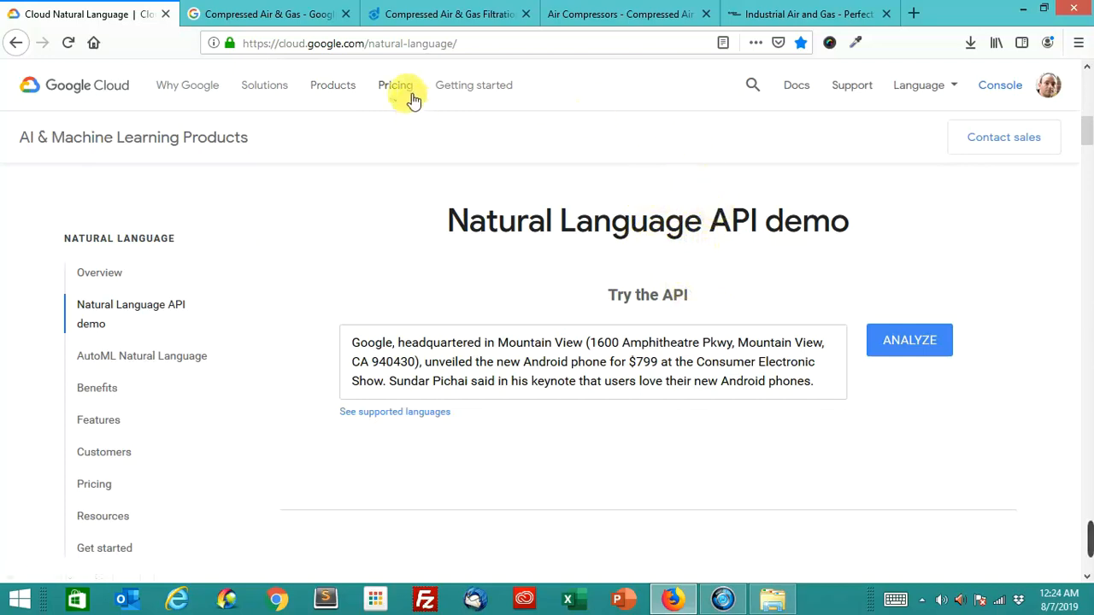
- Return to the Compressed Air & Gas results and move on to the CAGI air compressors page
left_click(308, 14)
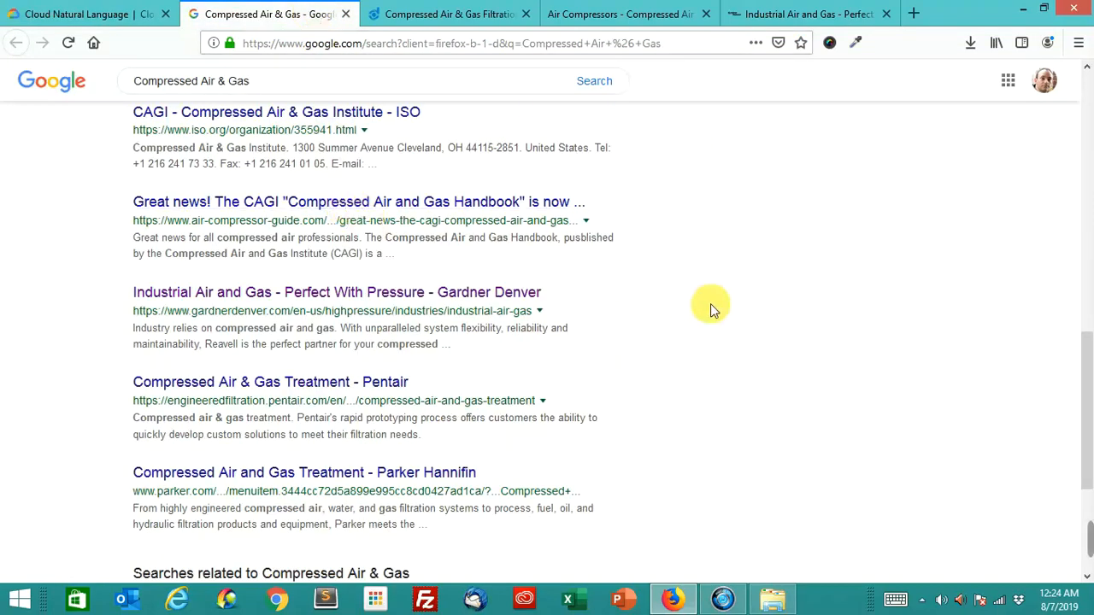
scroll(714, 307, "up", 5)
scroll(701, 303, "up", 5)
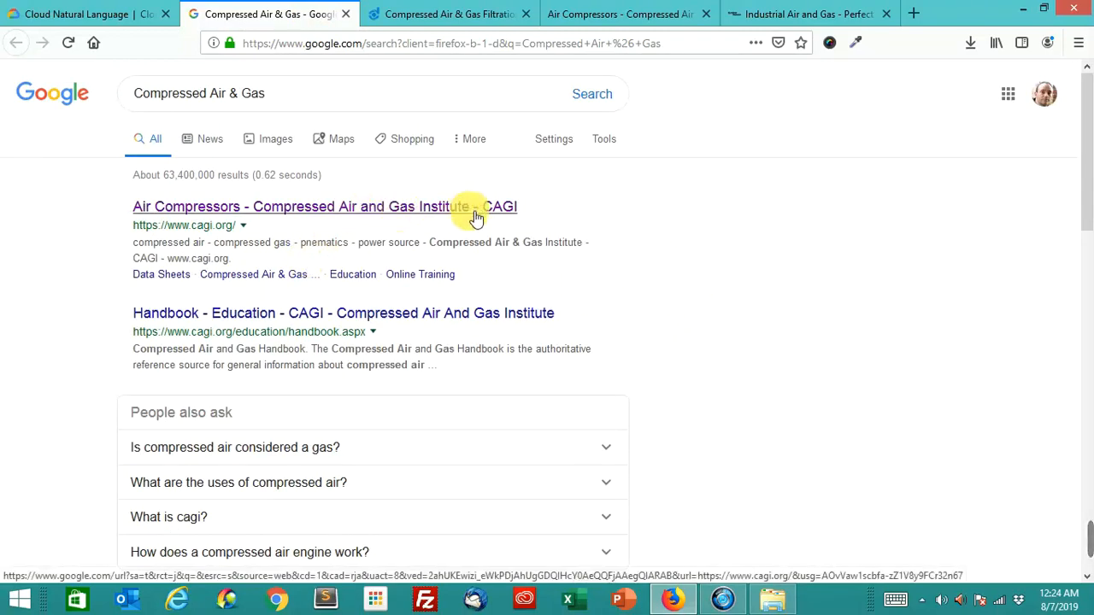
left_click(799, 13)
- Show the CAGI air compressors page and clear the existing whole-page selection
left_click(624, 14)
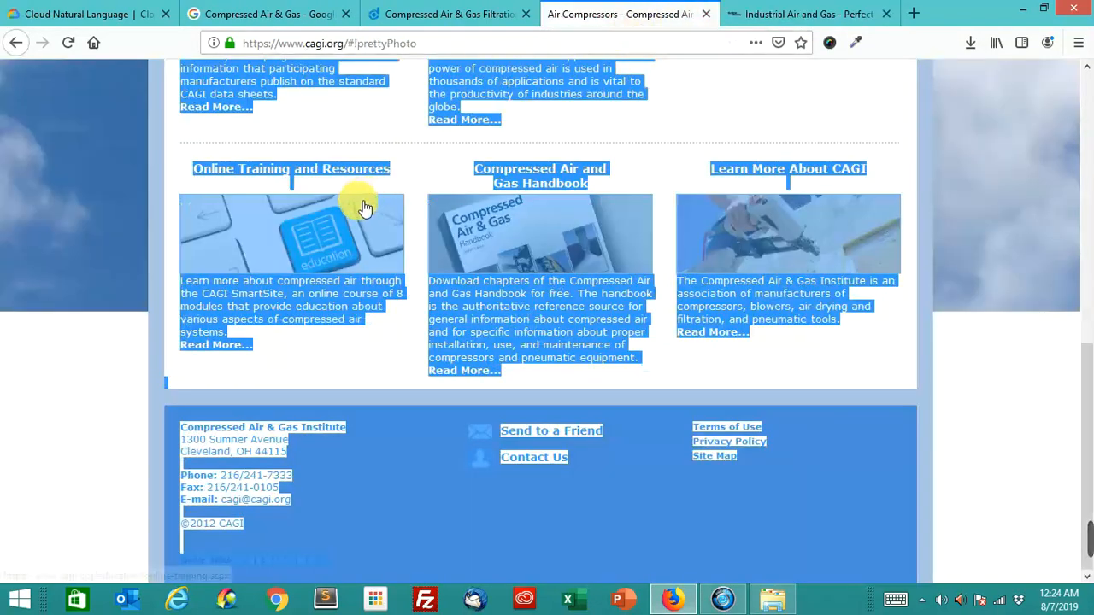
left_click(120, 214)
scroll(122, 218, "up", 5)
scroll(121, 218, "up", 3)
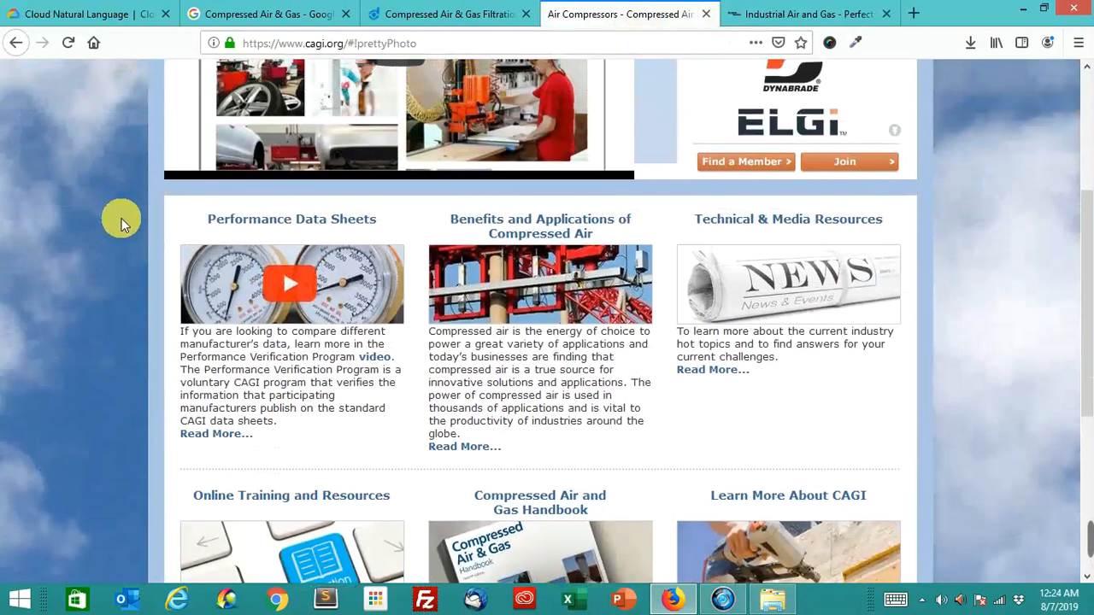
scroll(122, 221, "up", 5)
scroll(122, 221, "up", 3)
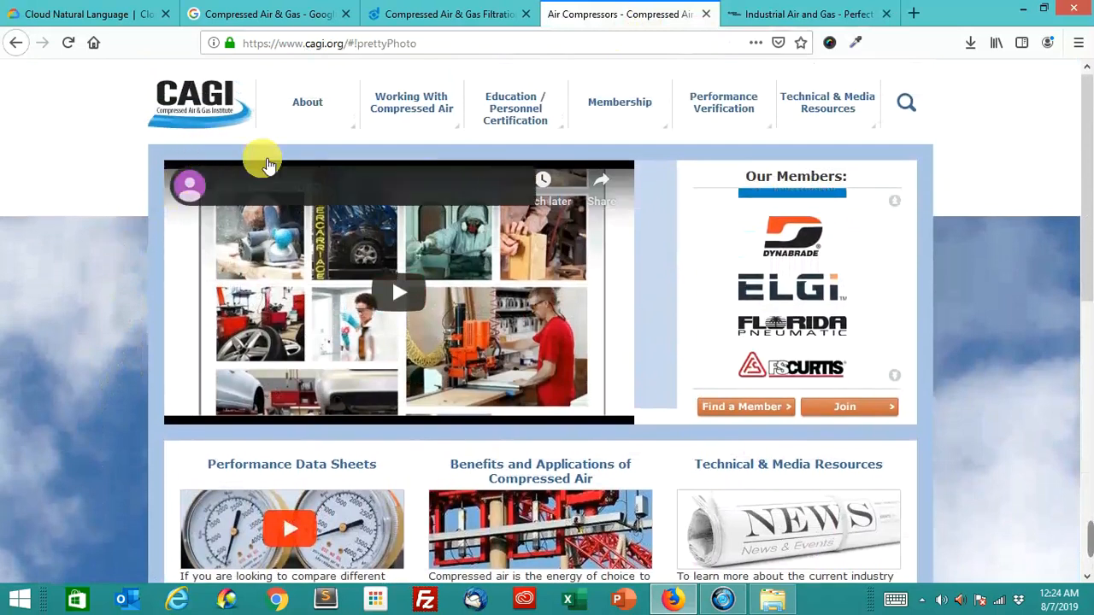
scroll(67, 259, "down", 3)
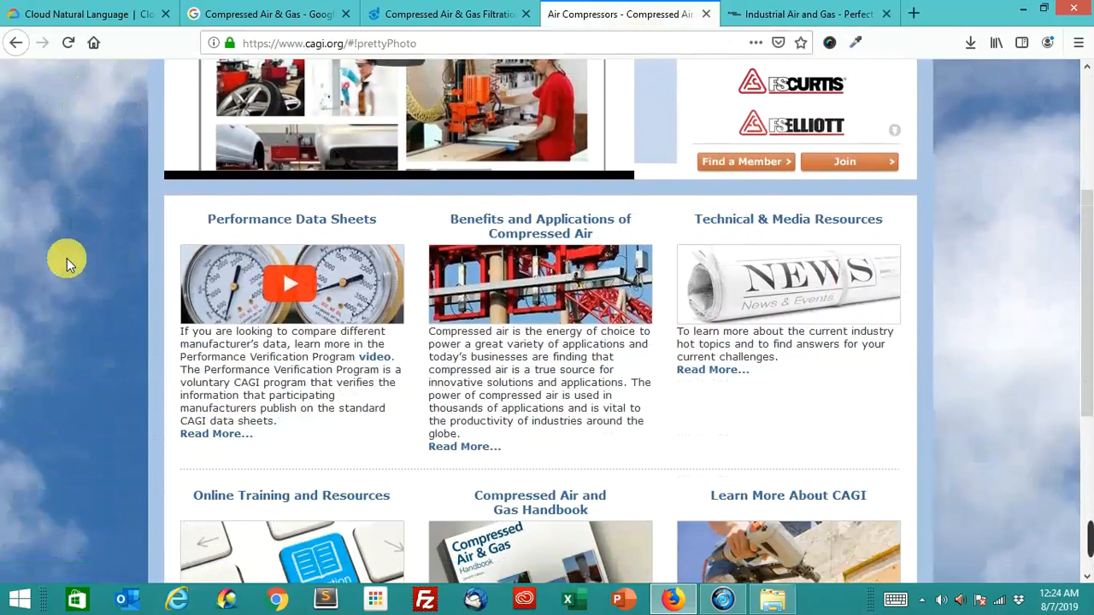
scroll(67, 259, "down", 1)
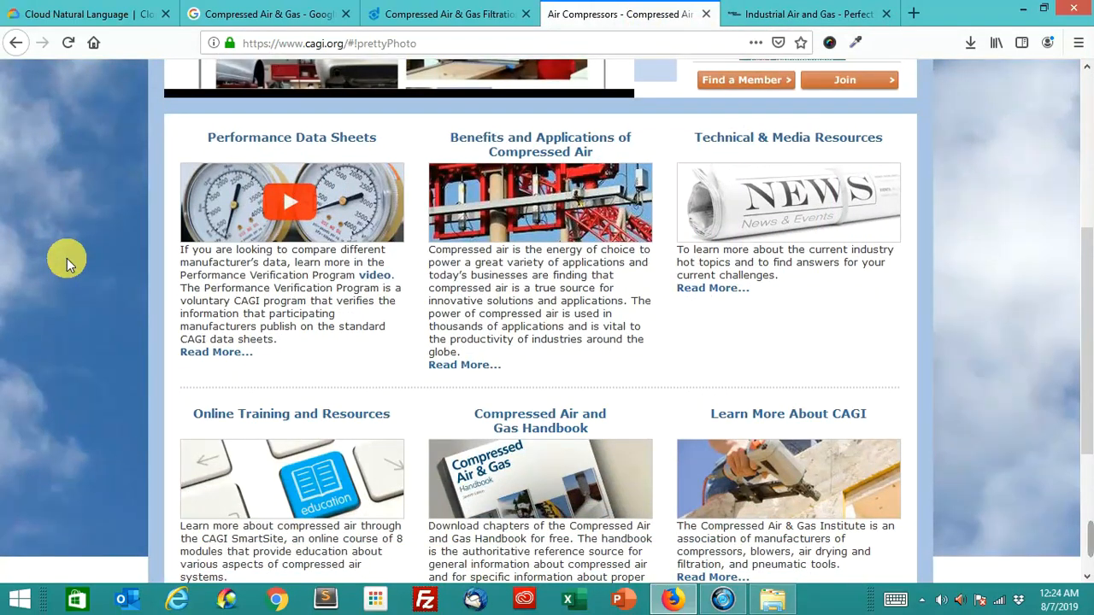
scroll(67, 258, "up", 5)
scroll(65, 258, "down", 3)
scroll(64, 261, "down", 2)
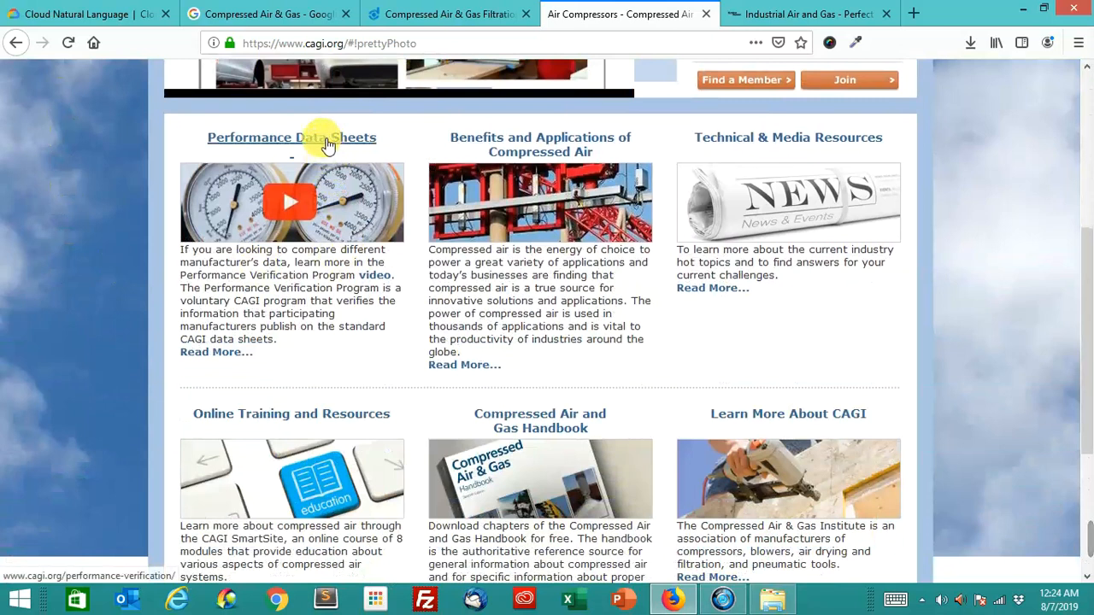
scroll(178, 273, "down", 3)
scroll(178, 273, "down", 1)
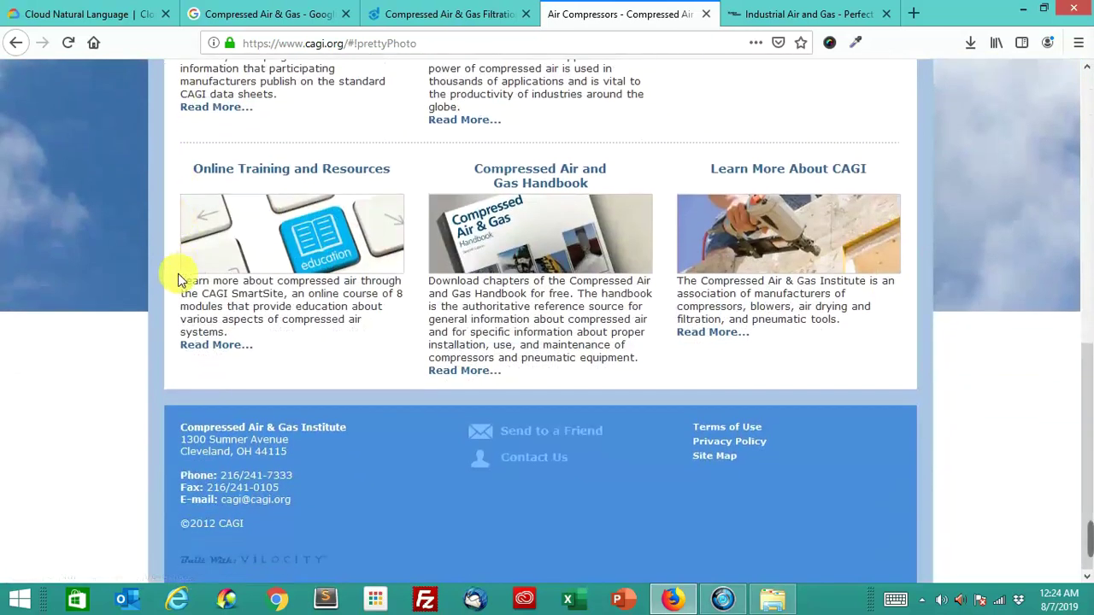
- Select all of the CAGI page text, copy it, and clear the selection
key("ctrl+a")
right_click(83, 214)
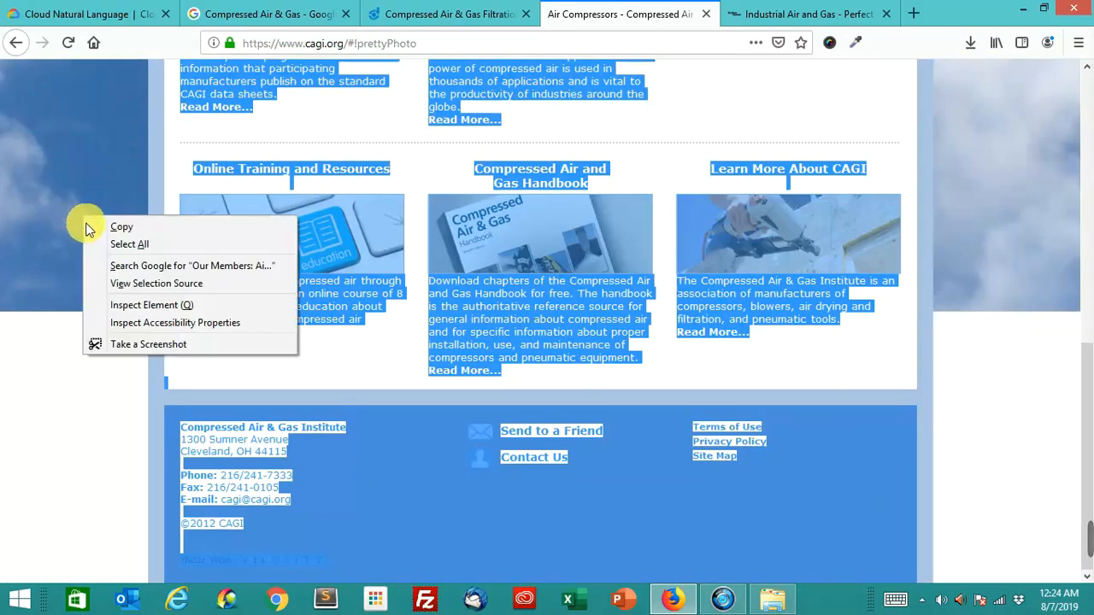
left_click(102, 226)
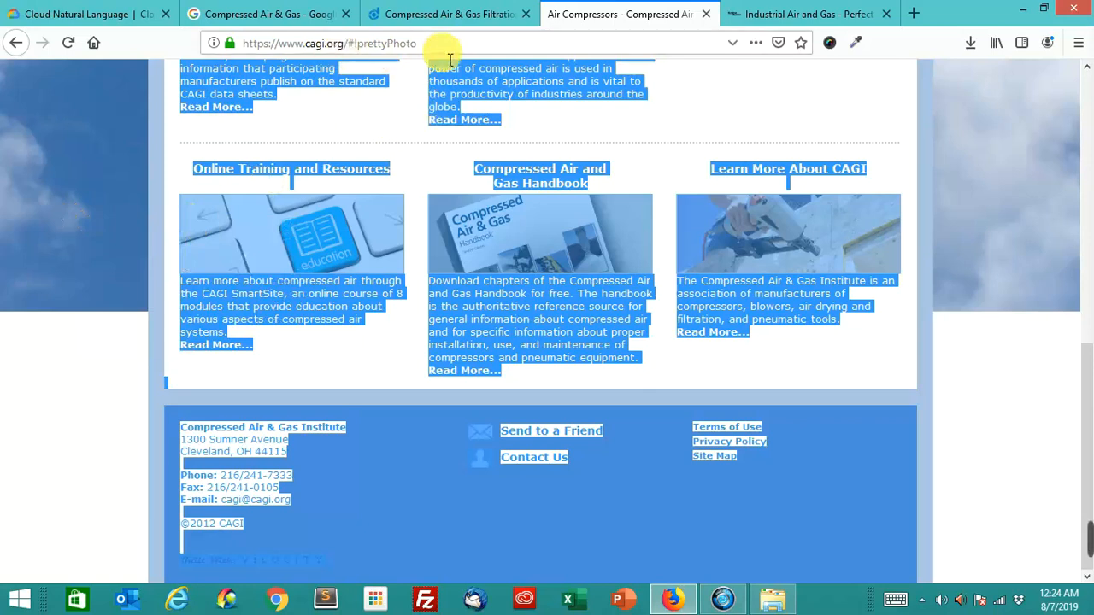
left_click(91, 231)
scroll(107, 245, "up", 5)
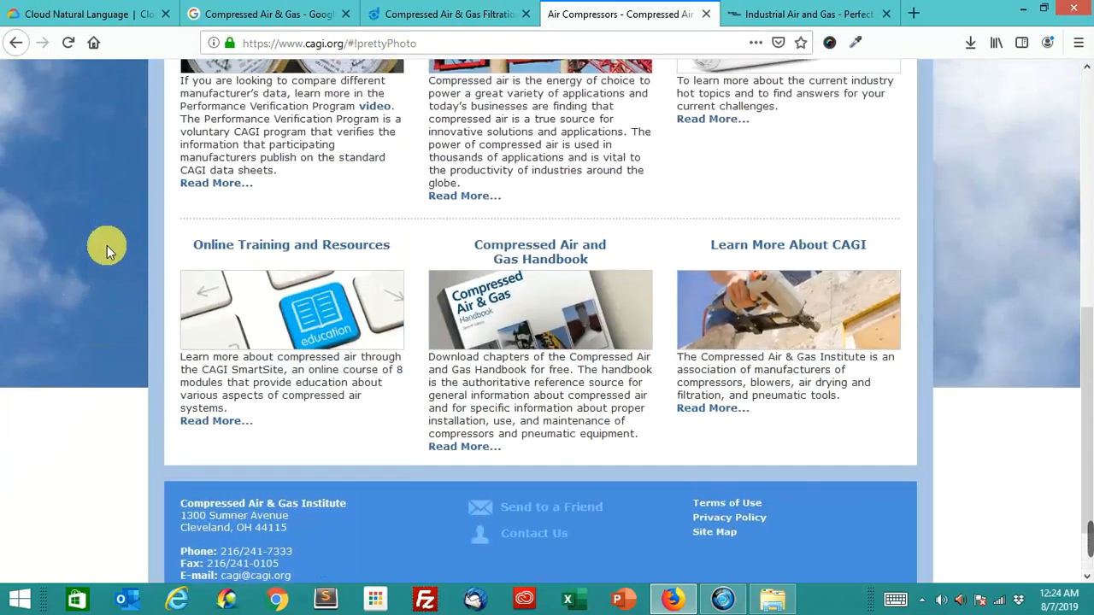
scroll(106, 245, "up", 3)
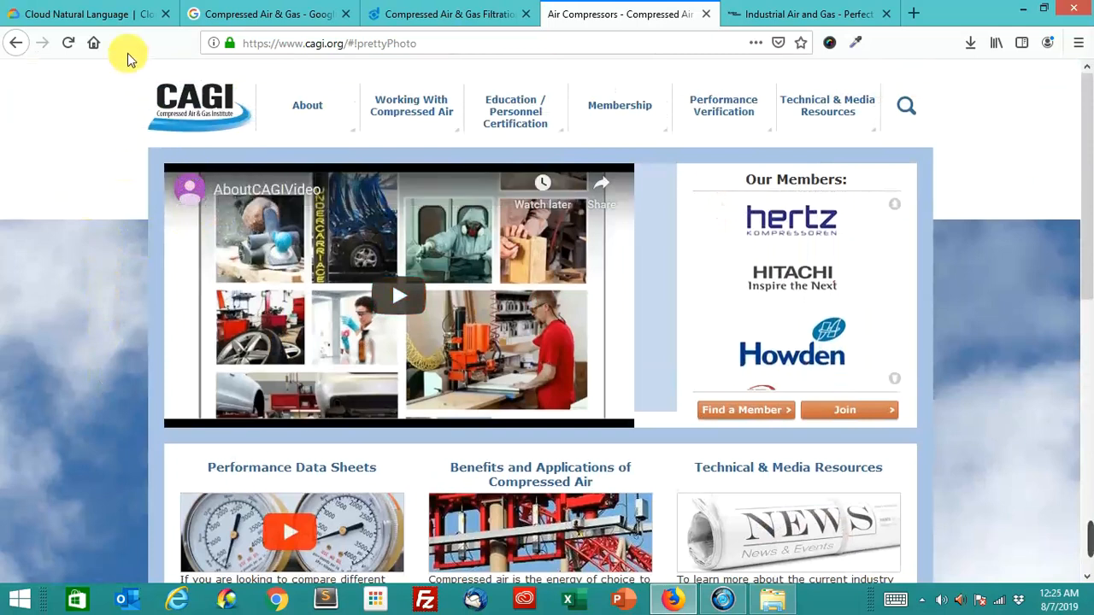
- Revisit the Compressed Air & Gas results, then return to the Natural Language API demo
left_click(269, 14)
scroll(37, 293, "down", 2)
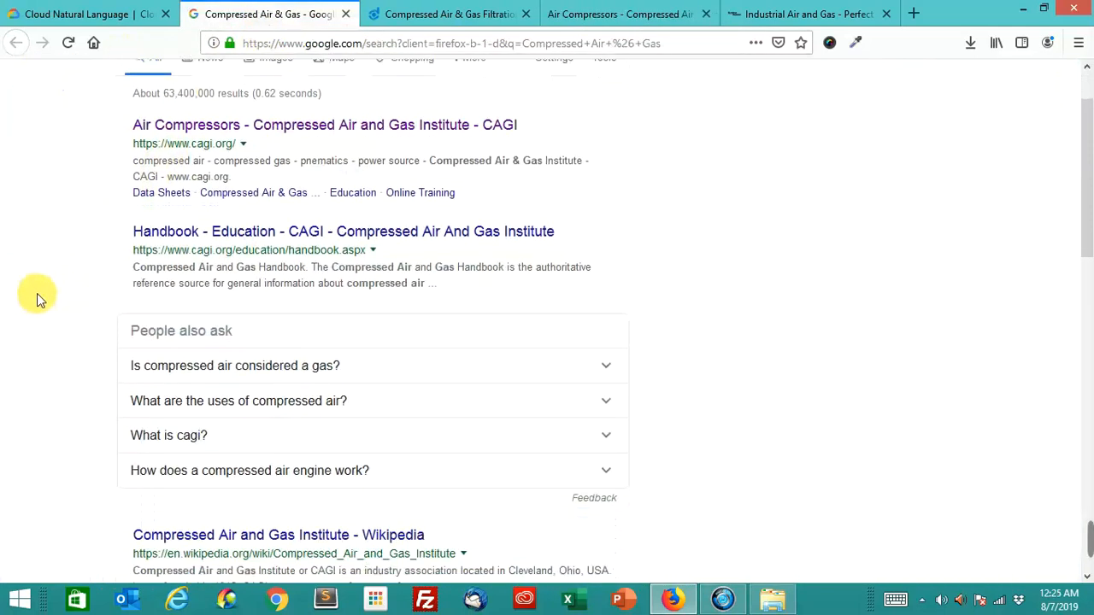
scroll(38, 291, "up", 3)
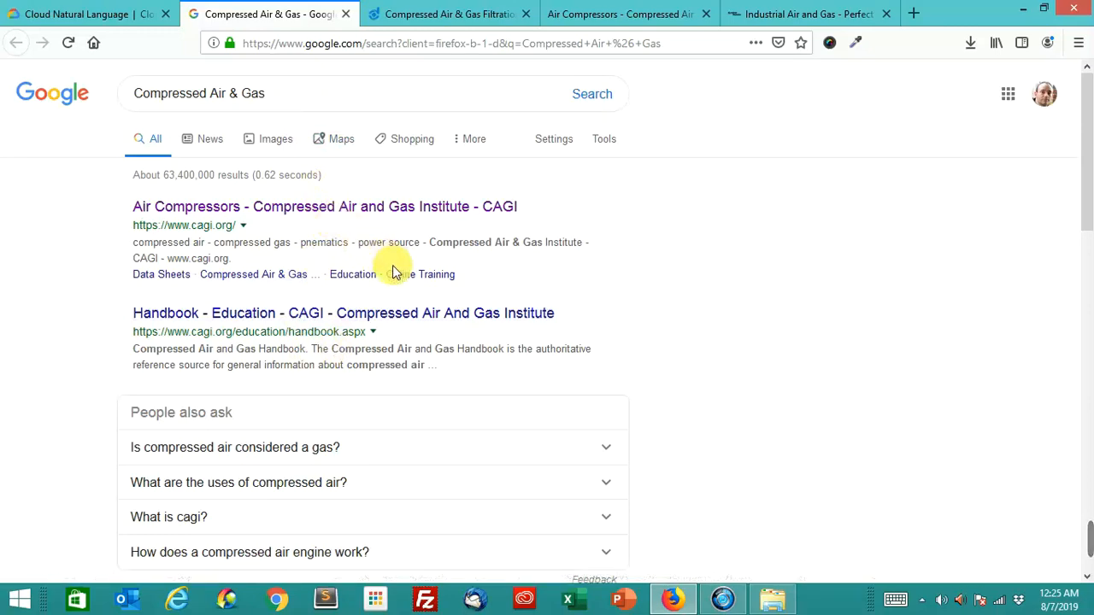
scroll(393, 270, "down", 5)
scroll(391, 271, "down", 3)
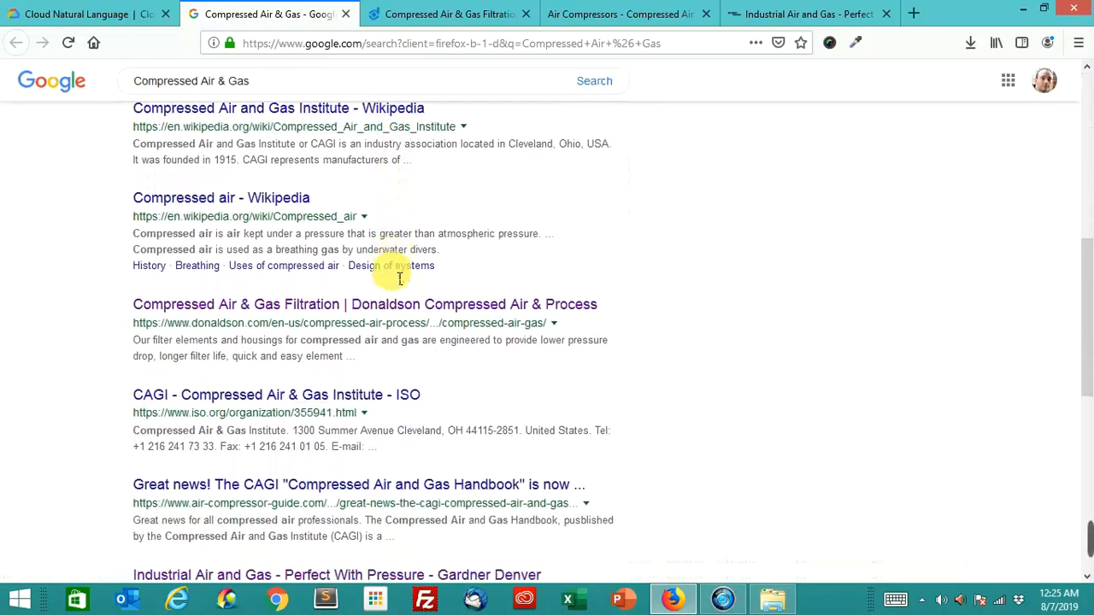
scroll(392, 271, "down", 3)
scroll(393, 274, "down", 2)
scroll(393, 273, "up", 4)
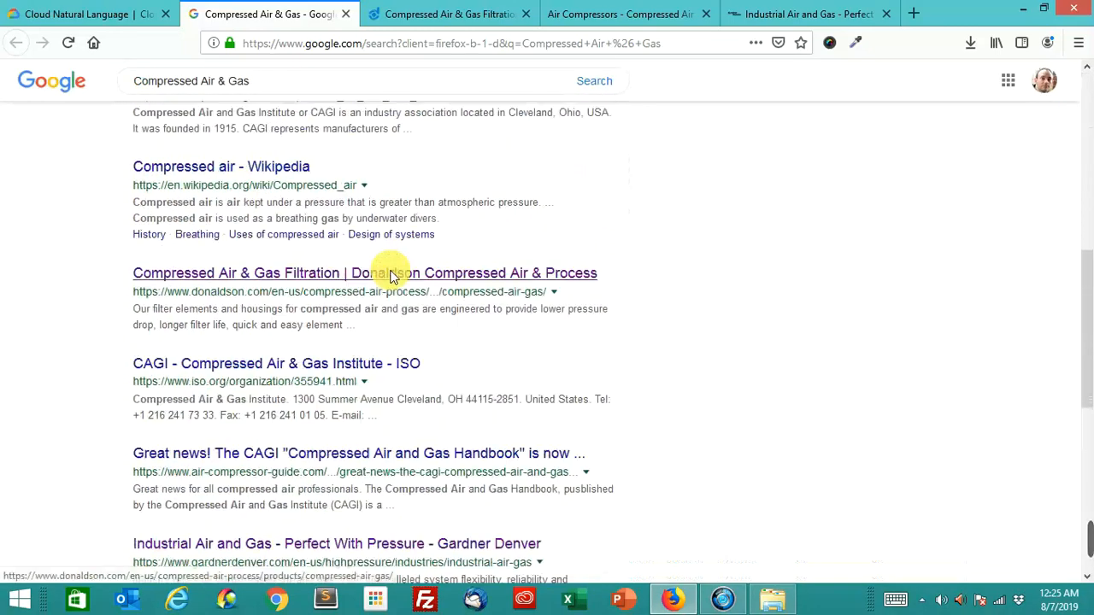
scroll(274, 205, "up", 5)
left_click(109, 17)
- Replace the demo's sample text with the copied CAGI page text and run the analysis, confirming the robot check
left_click(523, 362)
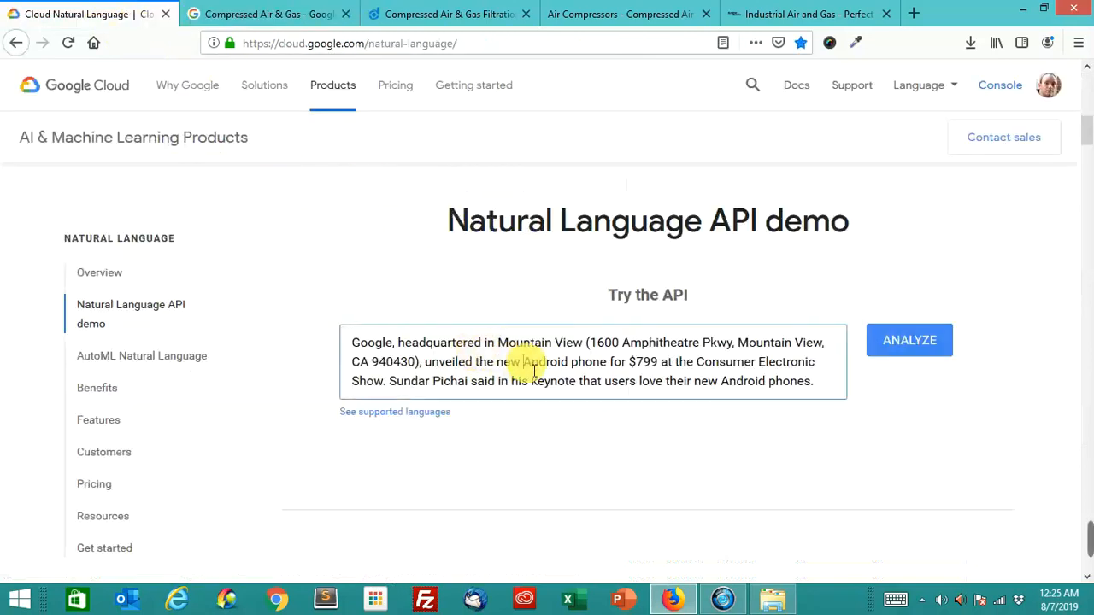
key("ctrl+a")
key("ctrl+v")
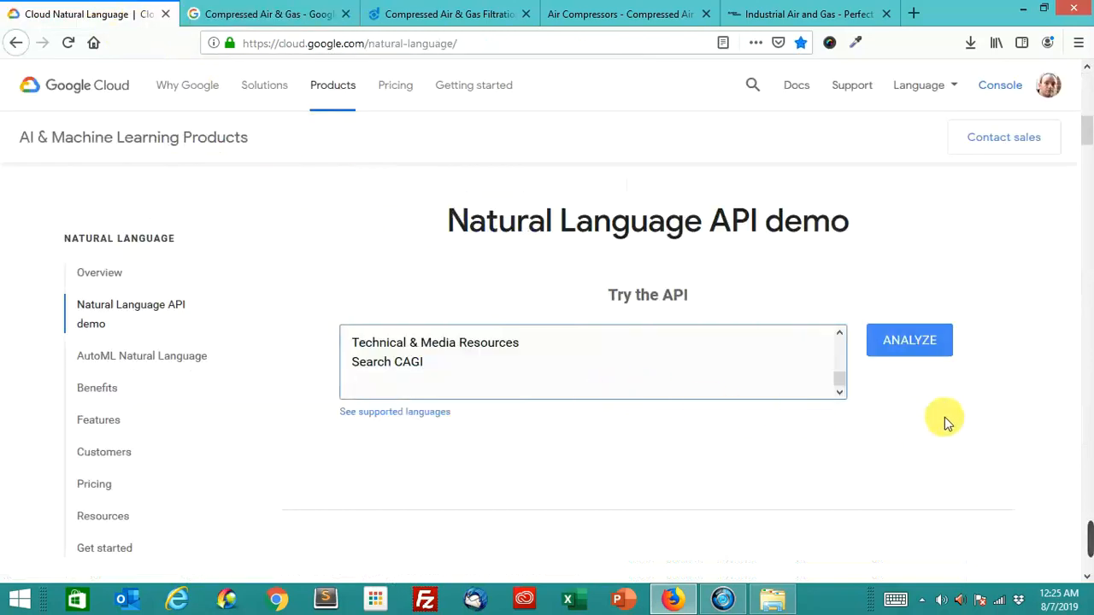
left_click(909, 340)
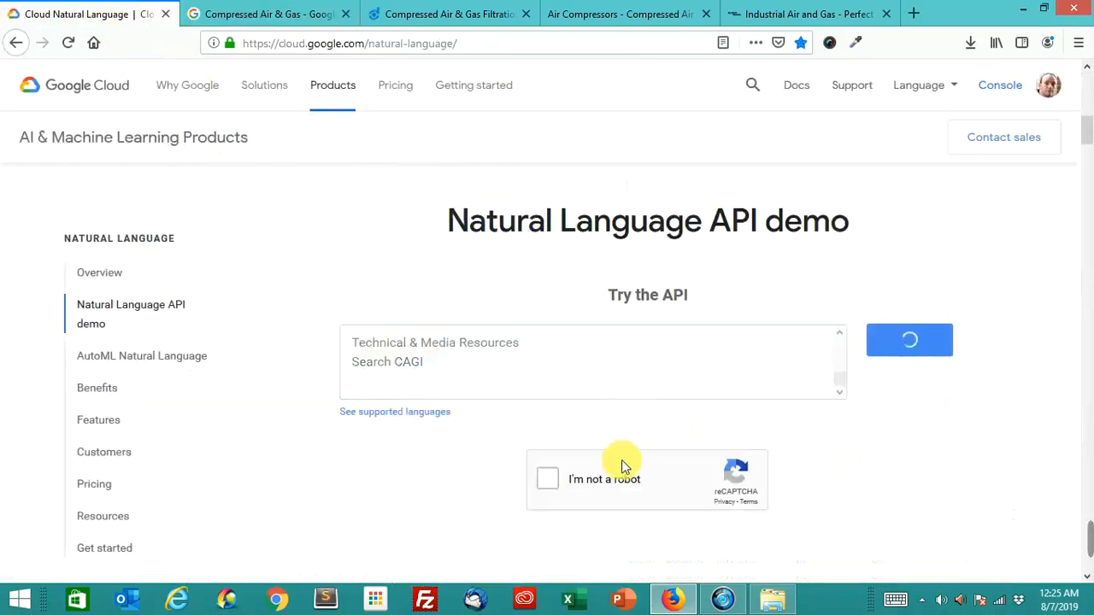
left_click(548, 480)
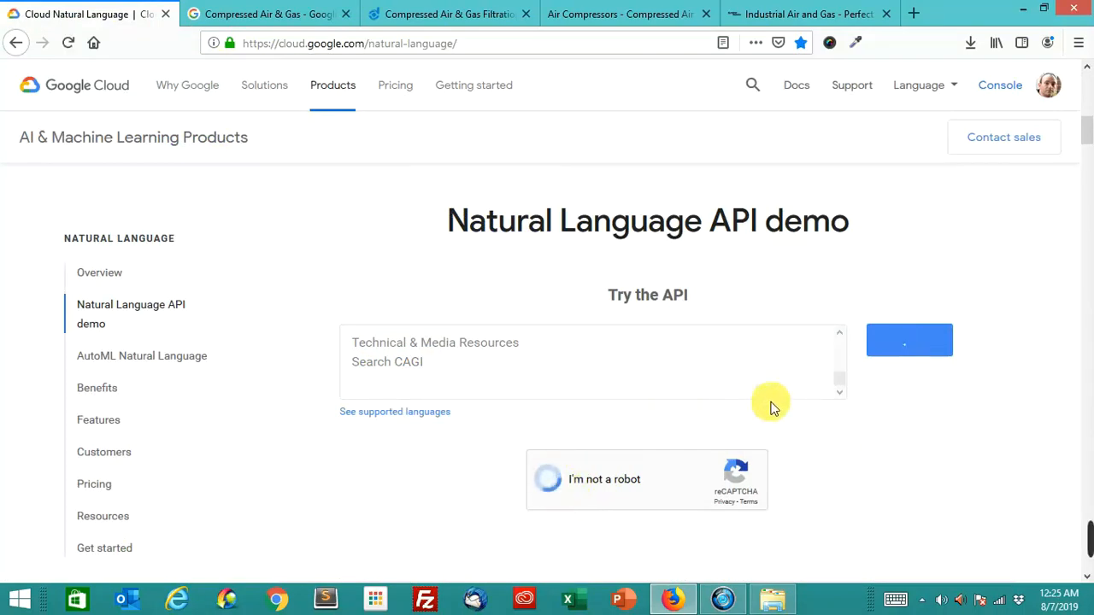
scroll(1060, 402, "down", 2)
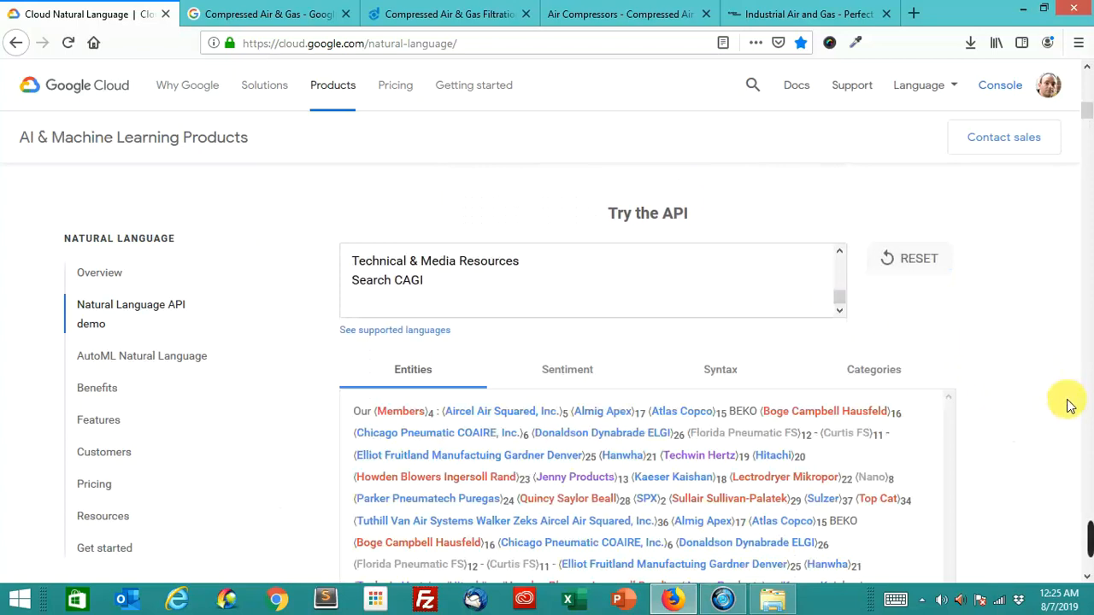
scroll(1071, 406, "down", 2)
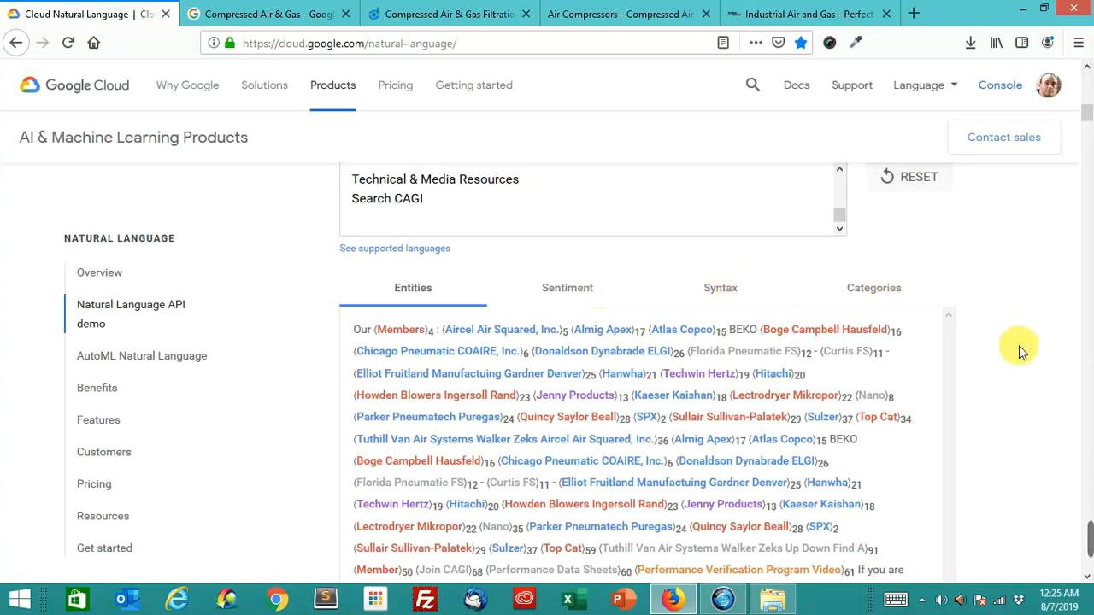
scroll(1022, 350, "down", 2)
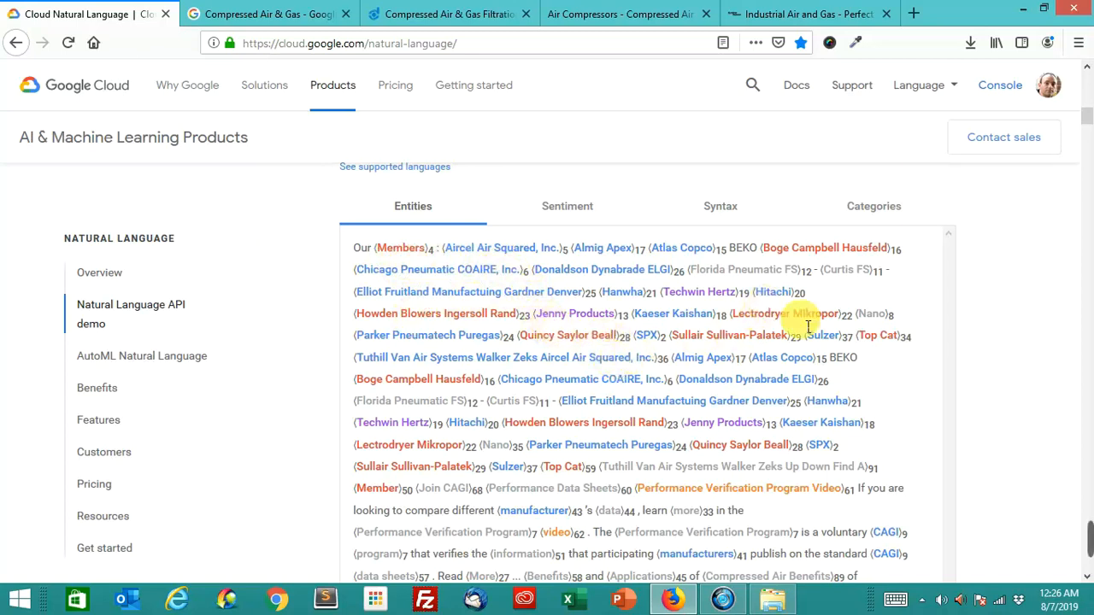
scroll(928, 375, "down", 3)
scroll(927, 374, "down", 4)
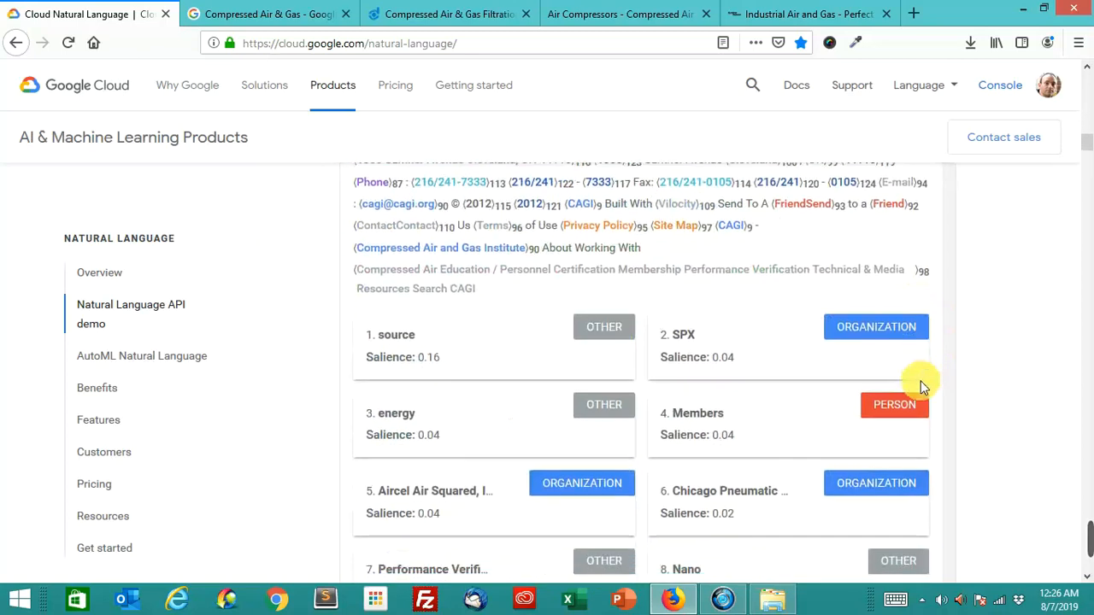
scroll(924, 380, "down", 2)
scroll(921, 383, "down", 3)
scroll(921, 386, "down", 3)
scroll(921, 386, "up", 3)
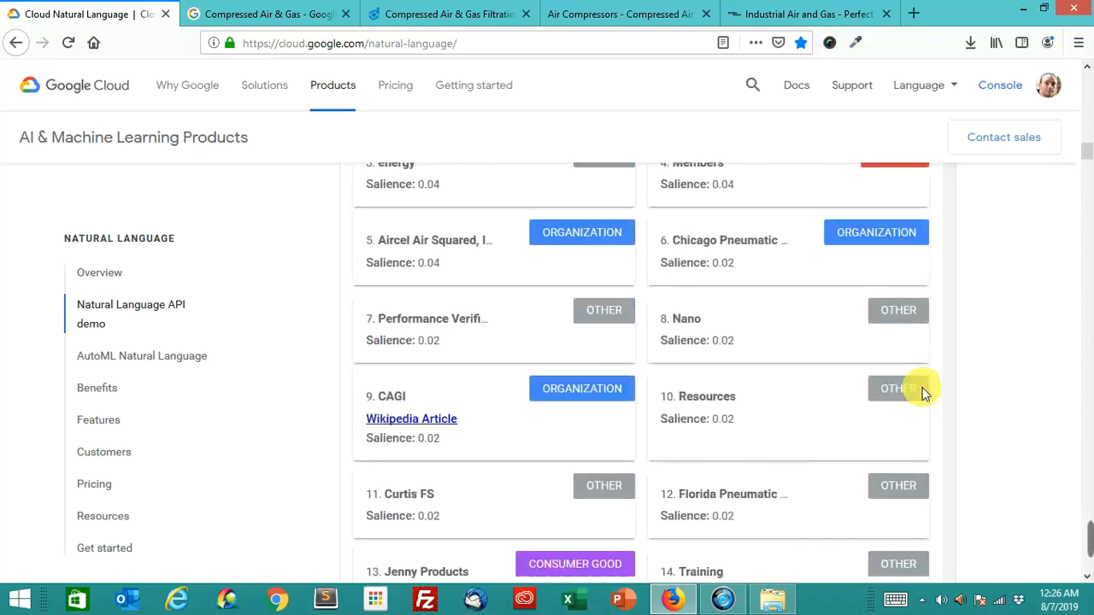
scroll(924, 389, "up", 2)
scroll(926, 393, "up", 5)
scroll(926, 392, "up", 3)
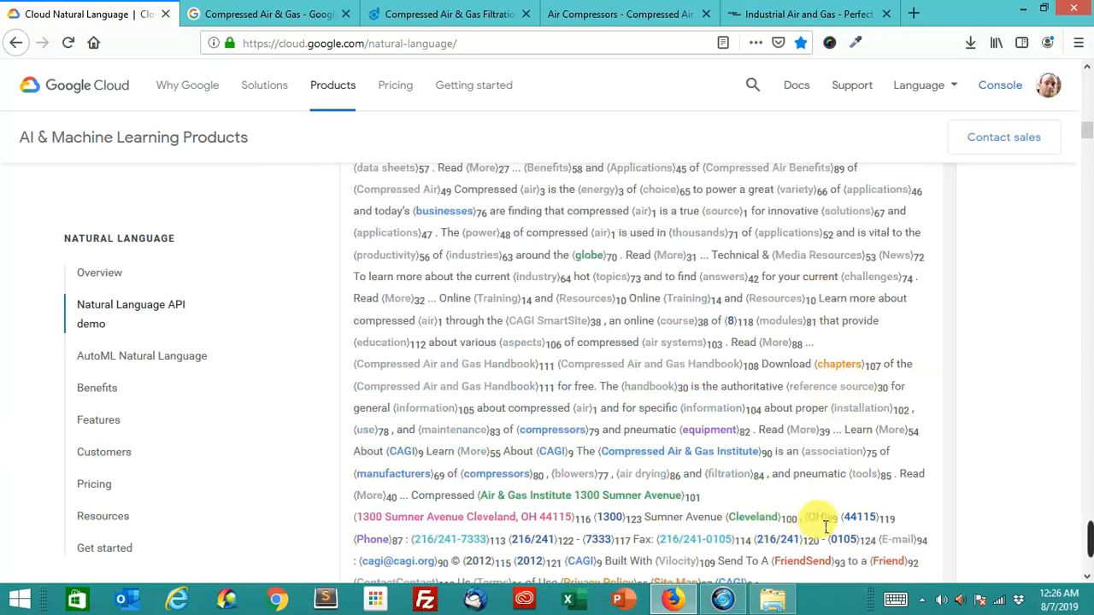
scroll(926, 434, "down", 3)
scroll(926, 434, "down", 5)
scroll(926, 434, "down", 5)
scroll(922, 436, "down", 4)
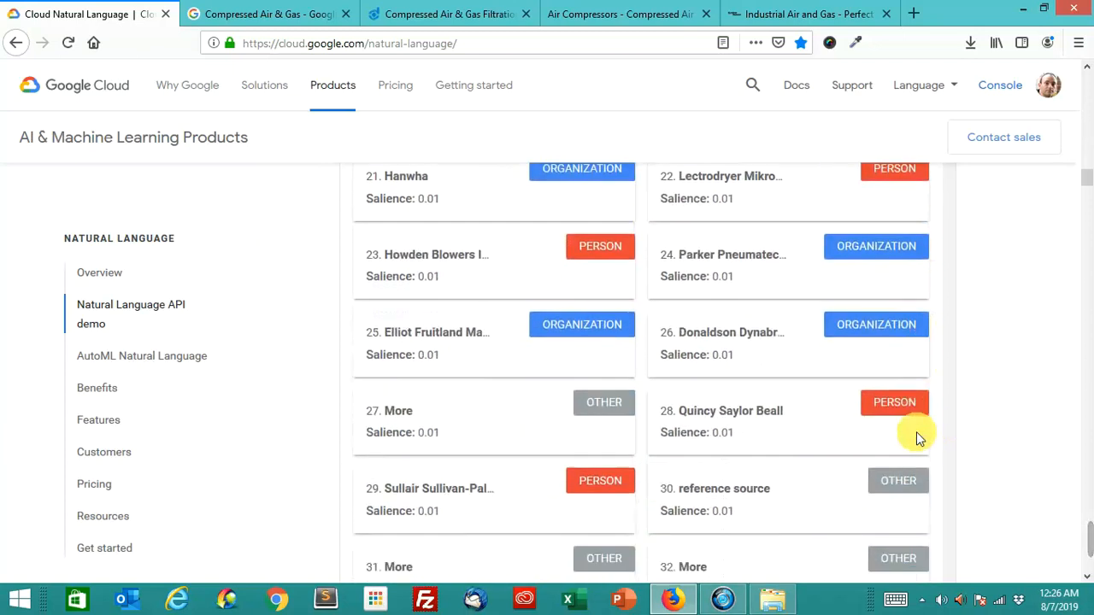
scroll(919, 438, "down", 5)
scroll(919, 438, "down", 5)
scroll(919, 438, "down", 4)
scroll(919, 437, "down", 3)
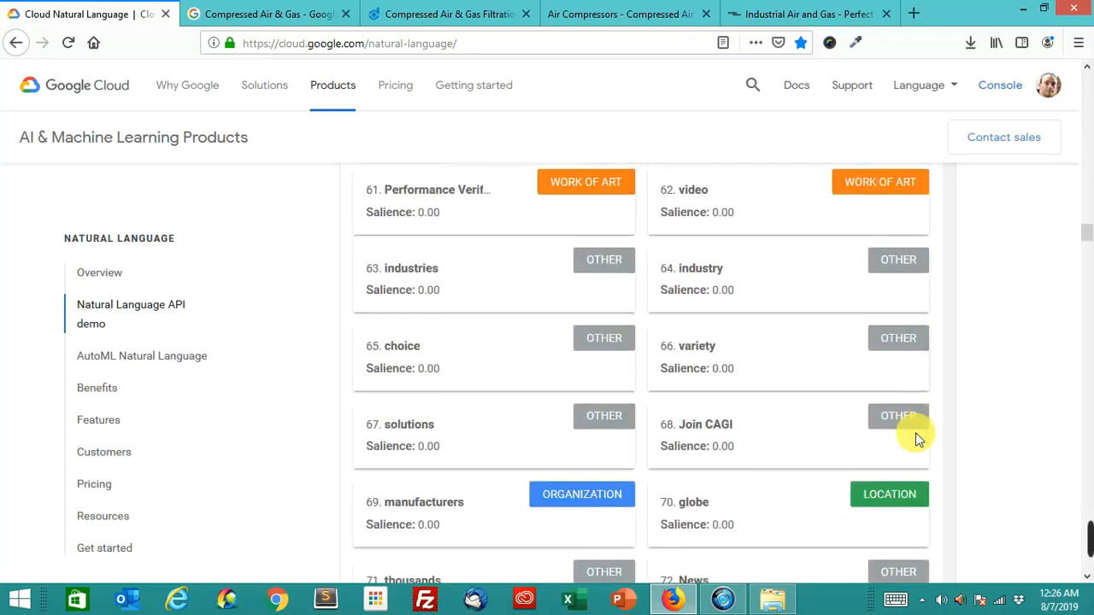
scroll(919, 438, "down", 4)
scroll(919, 437, "down", 4)
scroll(919, 437, "down", 3)
scroll(919, 438, "down", 3)
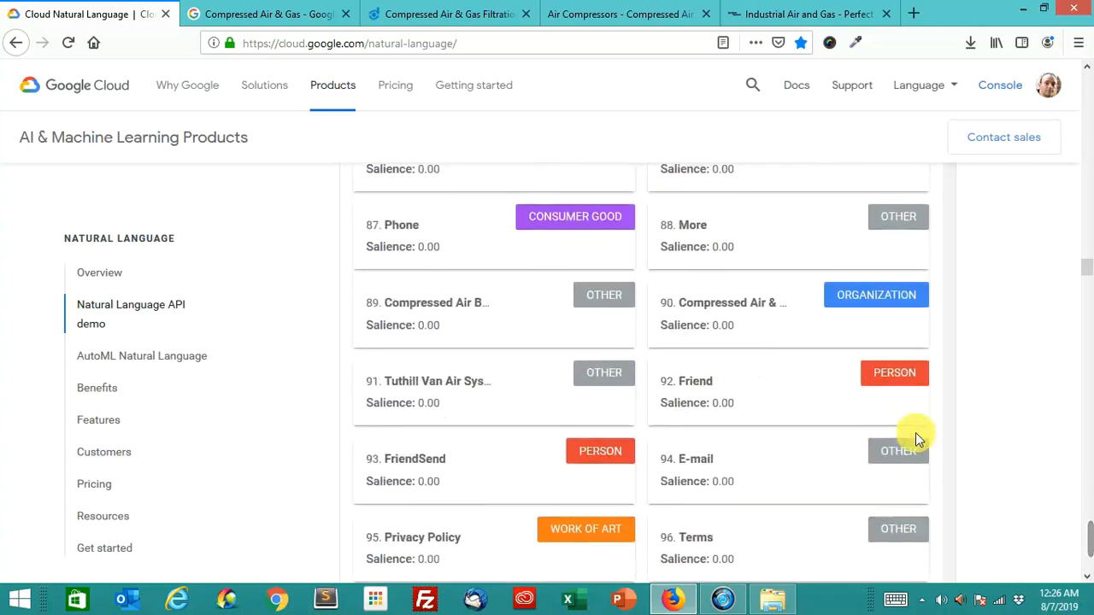
scroll(916, 432, "down", 3)
scroll(916, 432, "down", 3)
scroll(915, 432, "up", 2)
scroll(915, 432, "up", 1)
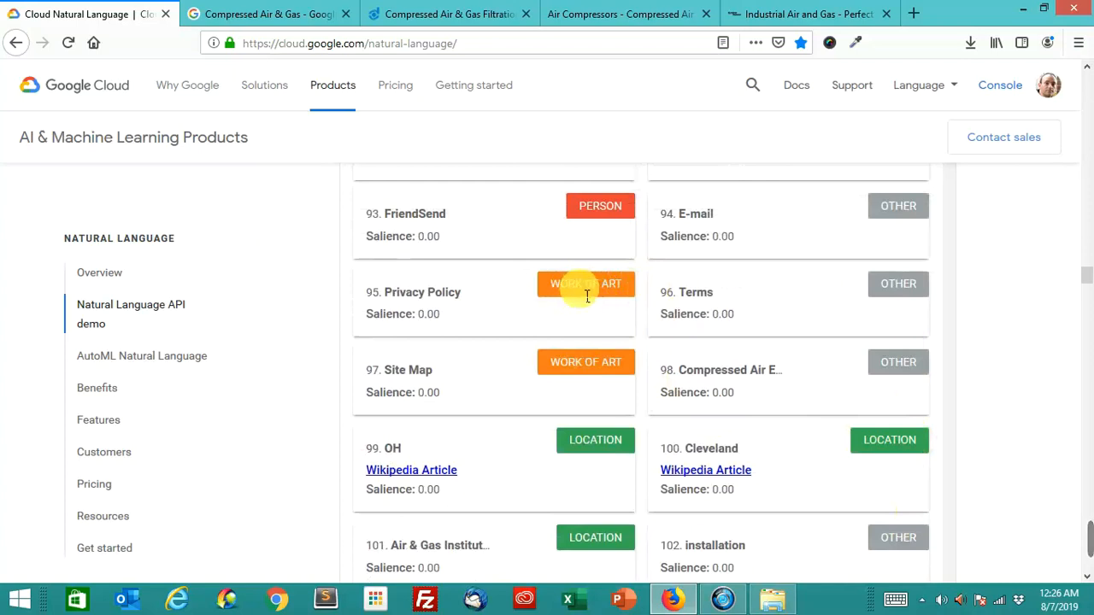
scroll(575, 307, "down", 1)
scroll(575, 308, "down", 2)
scroll(575, 308, "down", 4)
scroll(564, 308, "down", 3)
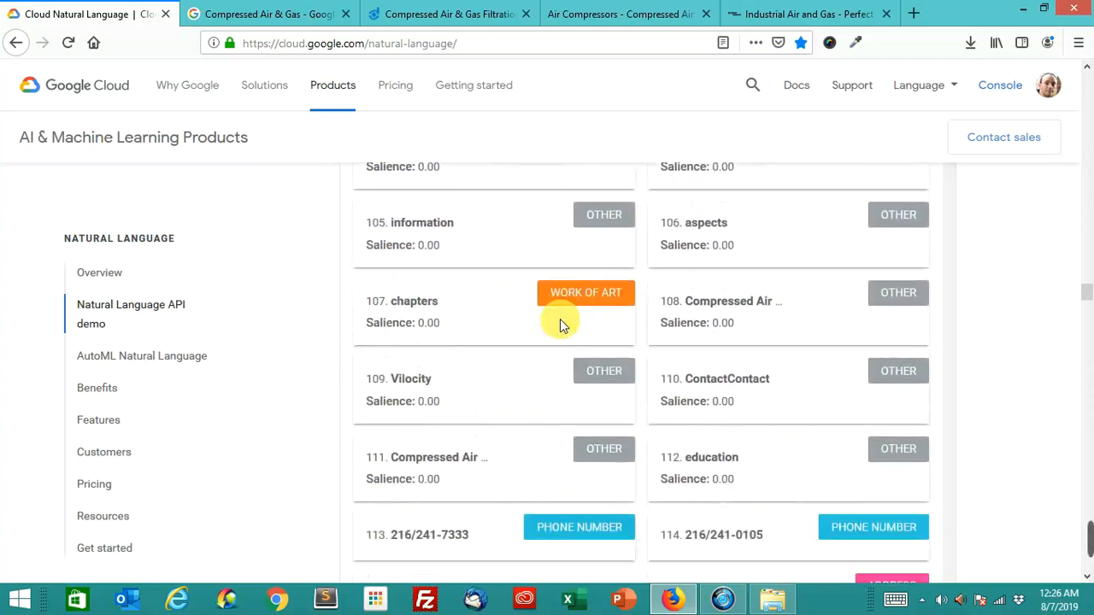
scroll(560, 319, "down", 4)
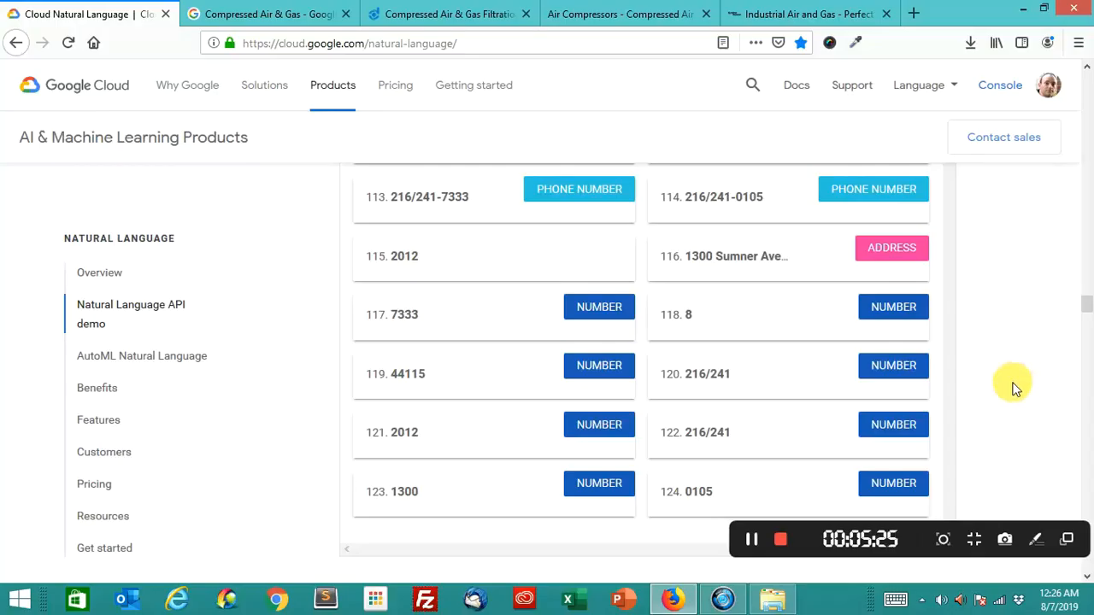
scroll(1015, 384, "up", 5)
scroll(1005, 386, "up", 4)
scroll(998, 385, "up", 5)
scroll(992, 389, "up", 5)
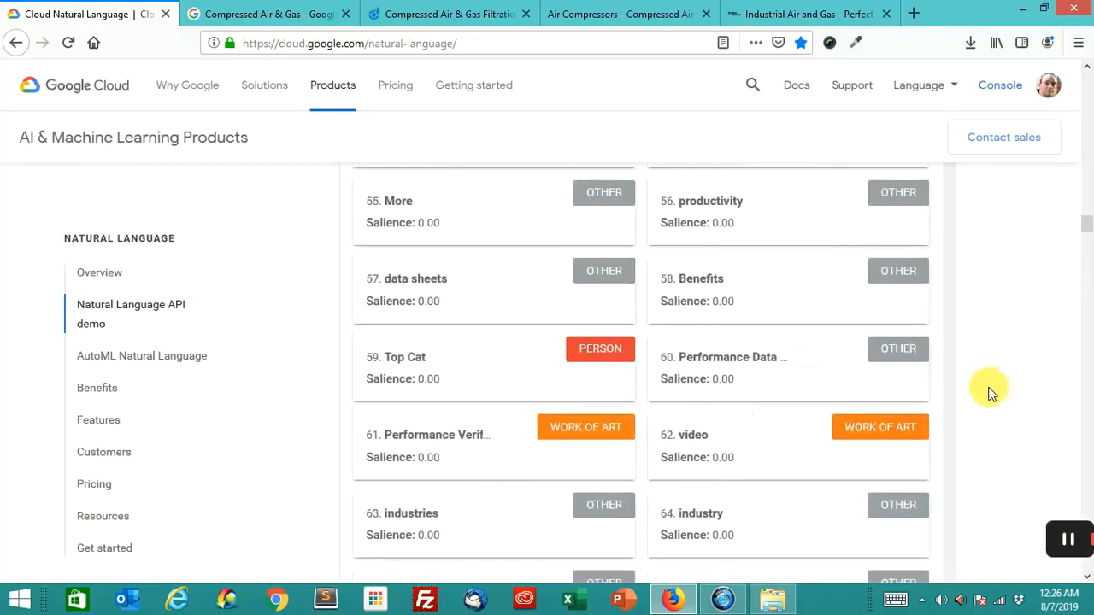
scroll(990, 391, "up", 5)
scroll(987, 393, "up", 5)
scroll(988, 393, "up", 5)
scroll(983, 392, "up", 5)
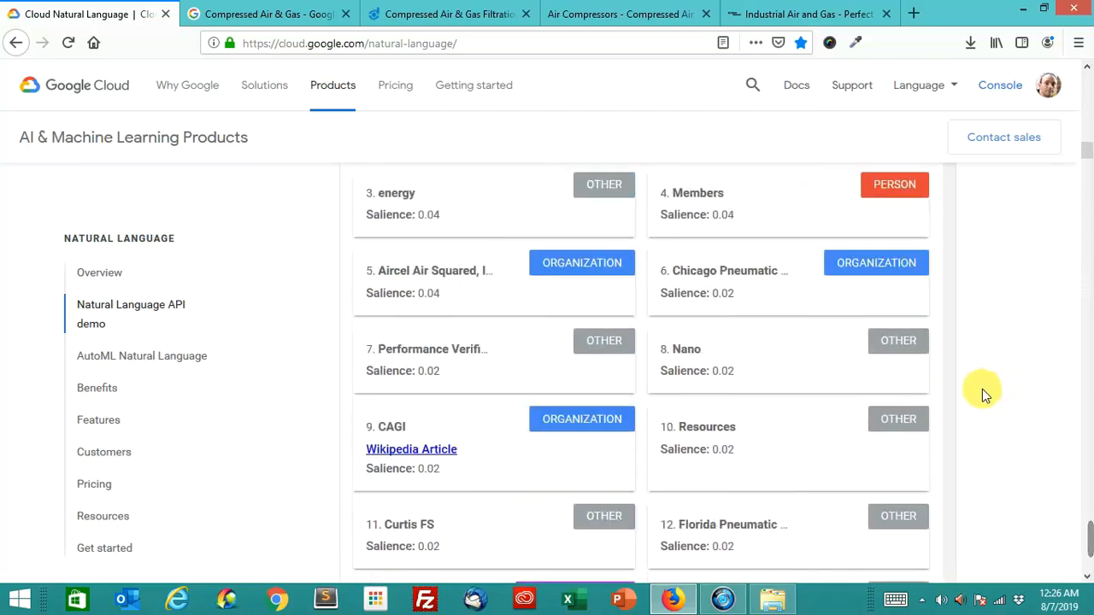
scroll(983, 392, "up", 5)
scroll(981, 395, "up", 5)
scroll(981, 395, "up", 5)
scroll(980, 394, "up", 3)
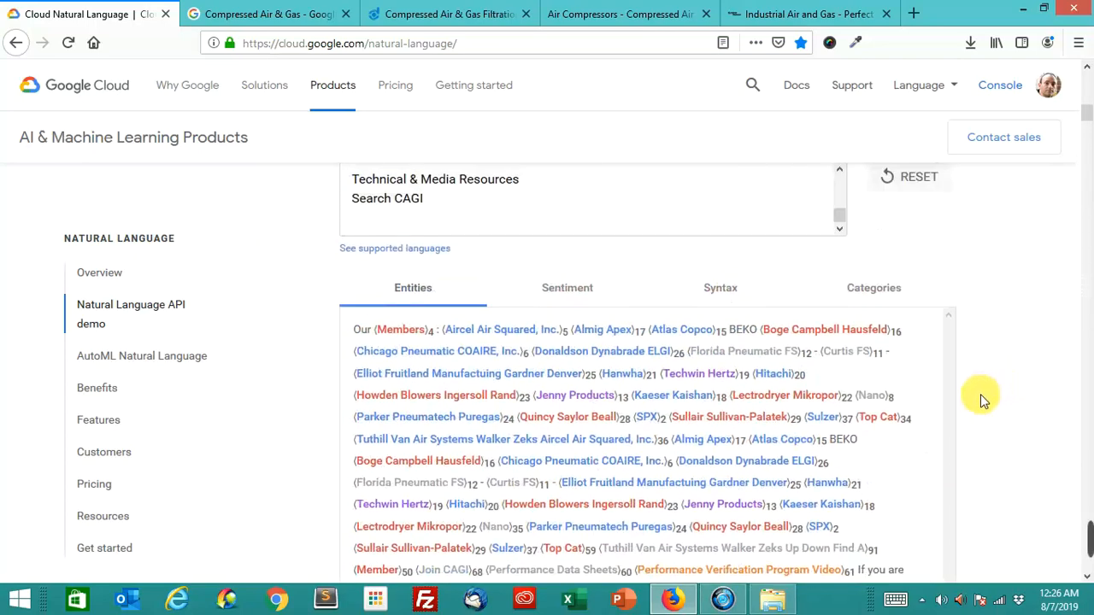
scroll(981, 396, "down", 1)
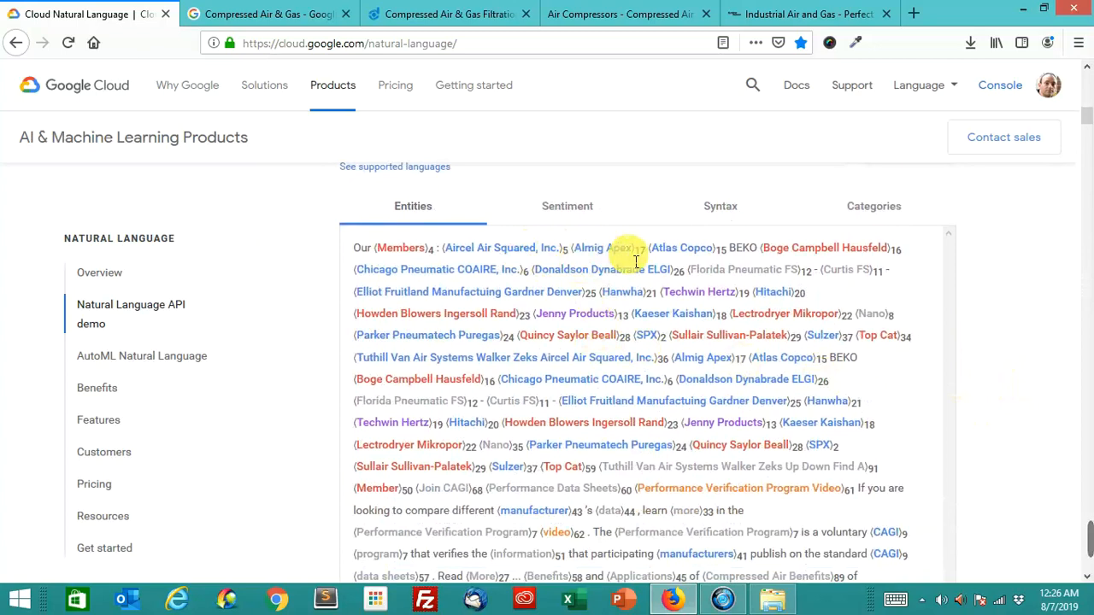
scroll(613, 370, "down", 4)
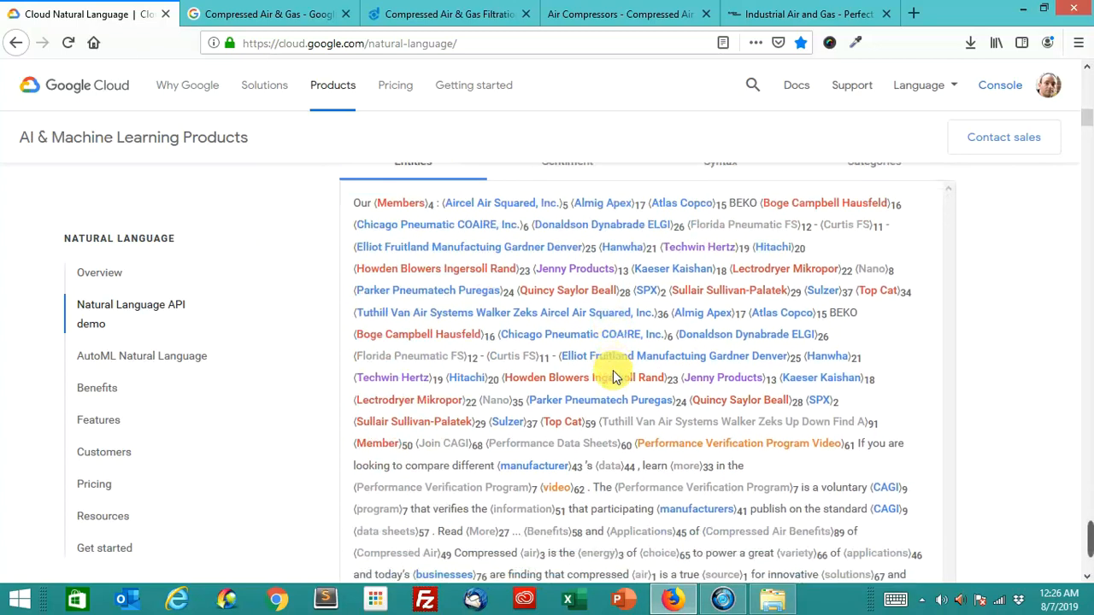
scroll(612, 370, "down", 5)
scroll(613, 370, "down", 5)
scroll(607, 371, "down", 3)
scroll(605, 372, "down", 3)
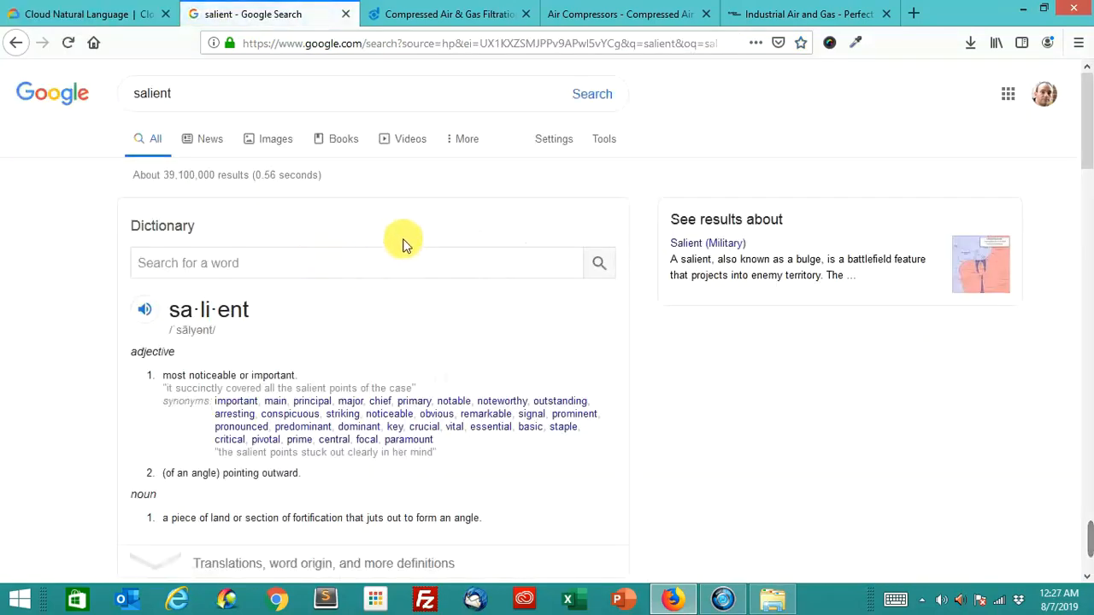
- Return from the 'salient' definition search to the demo's entity results
left_click(94, 13)
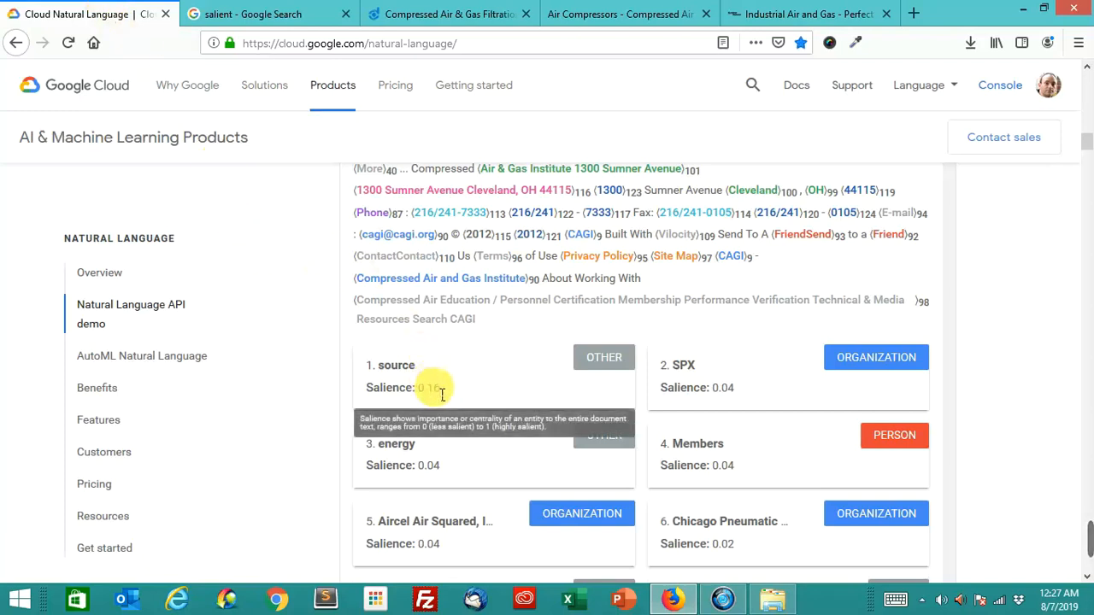
mouse_move(403, 387)
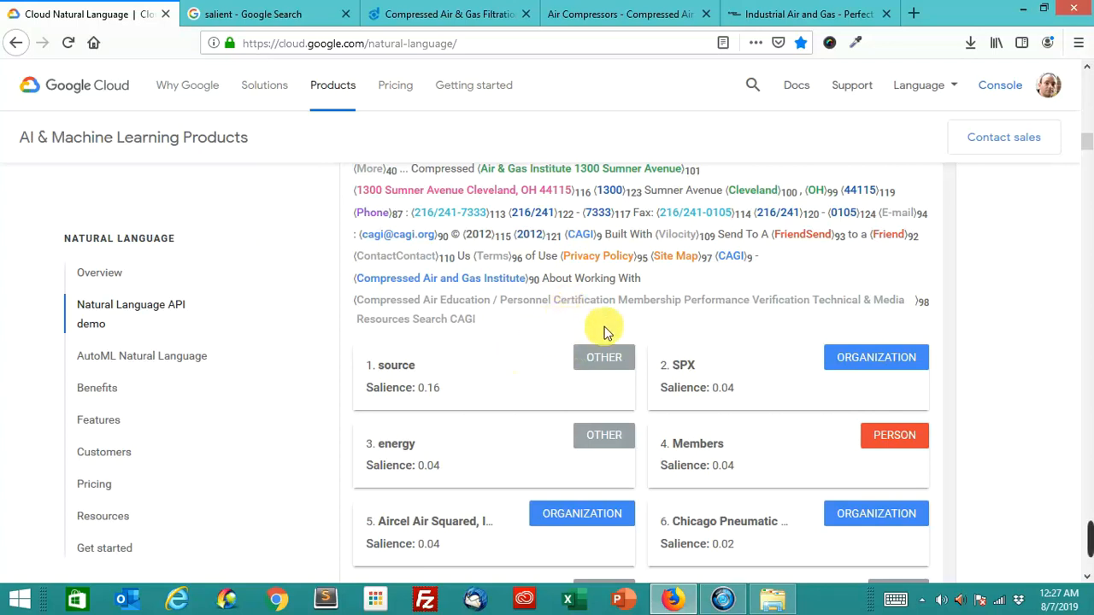
scroll(648, 329, "down", 2)
scroll(649, 329, "down", 1)
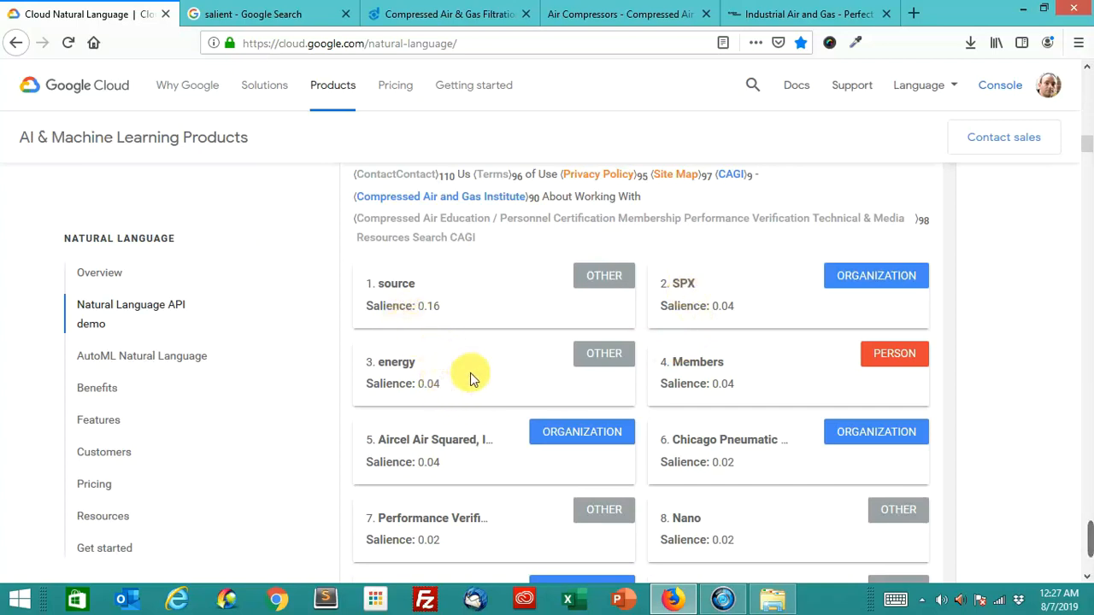
scroll(470, 373, "down", 1)
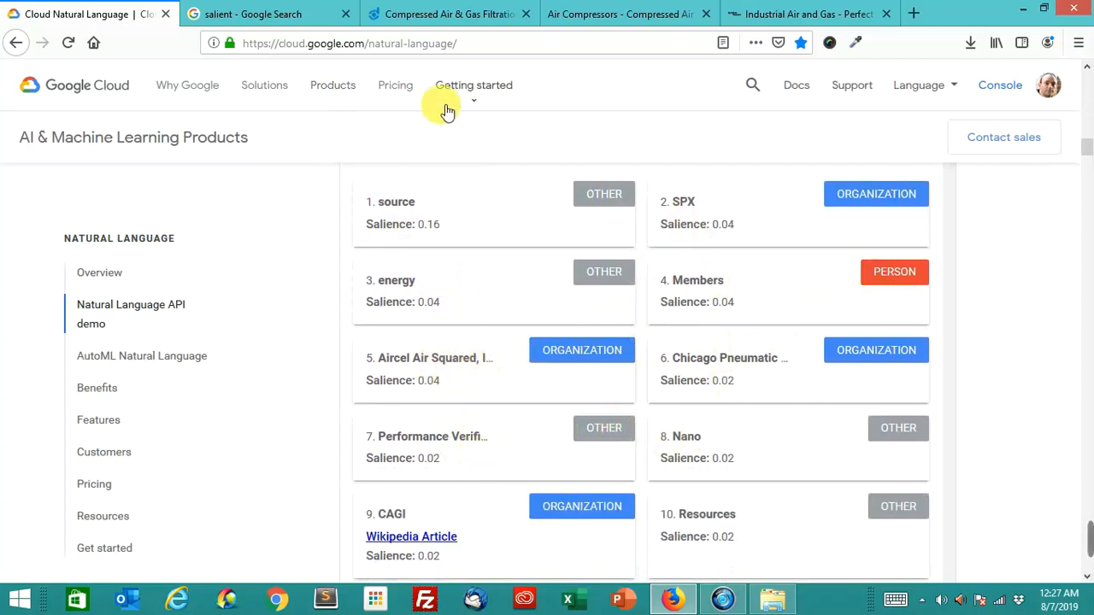
- Switch to the Gardner Denver industrial air and gas page
left_click(818, 13)
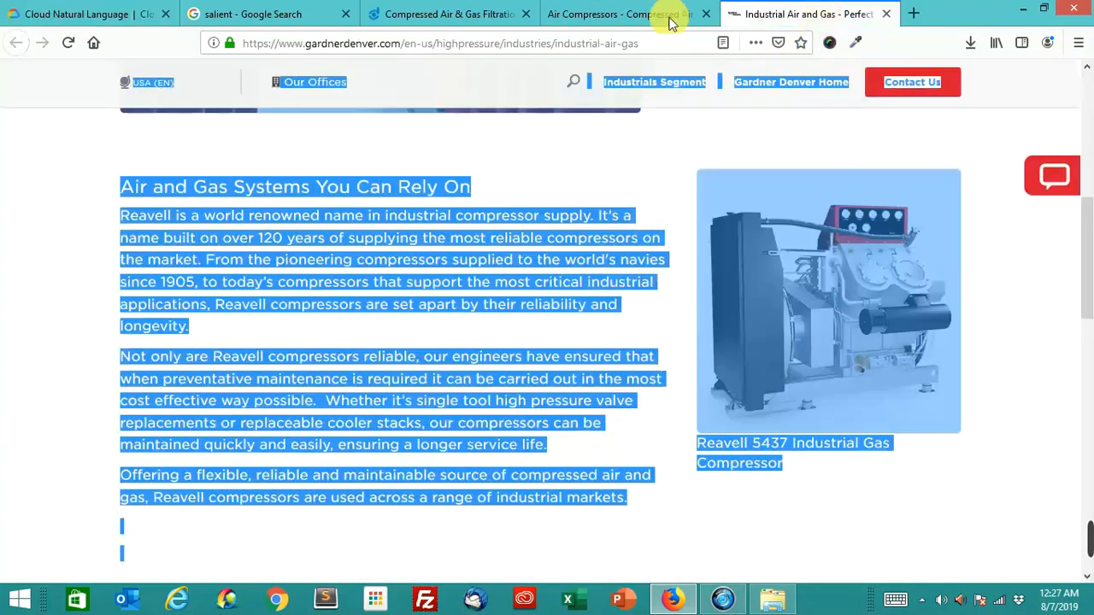
- Revisit the CAGI institute homepage, then return to the demo's entity results
left_click(631, 14)
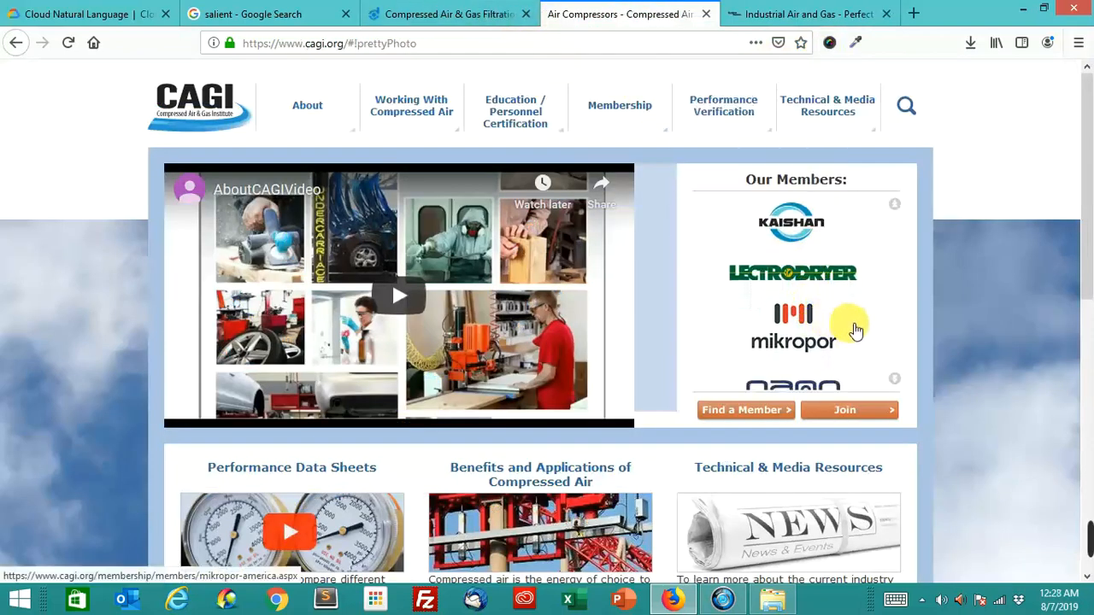
scroll(857, 330, "down", 1)
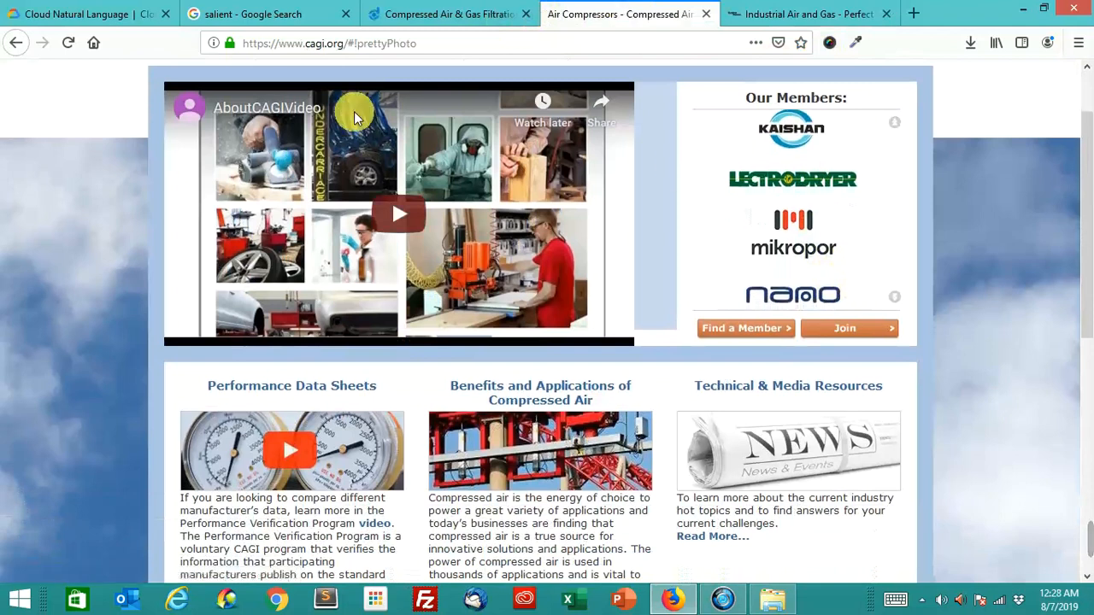
left_click(89, 14)
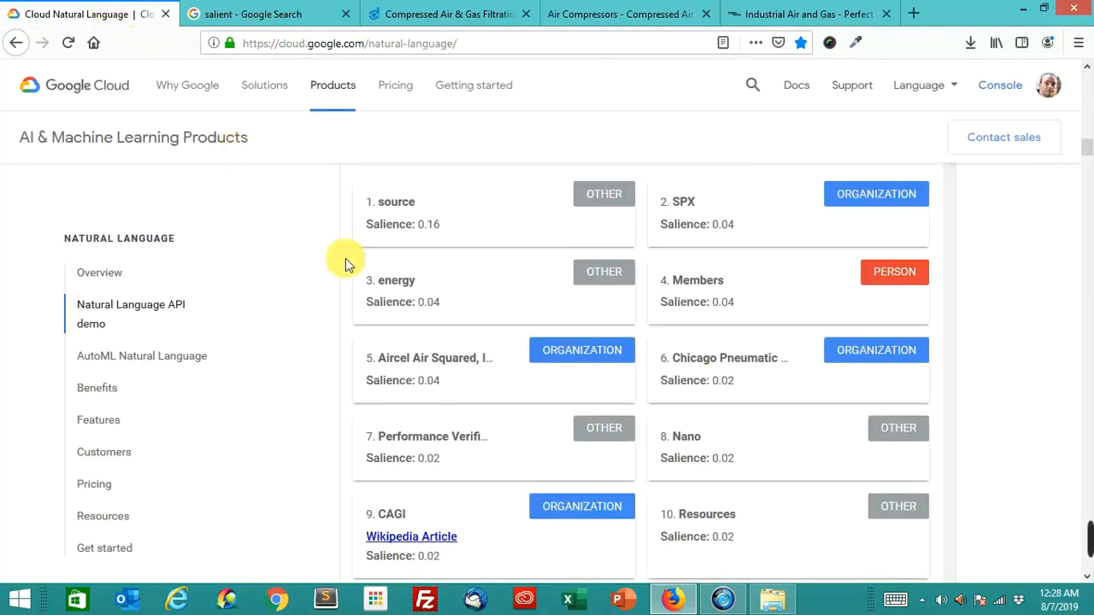
scroll(346, 287, "down", 1)
scroll(345, 287, "down", 1)
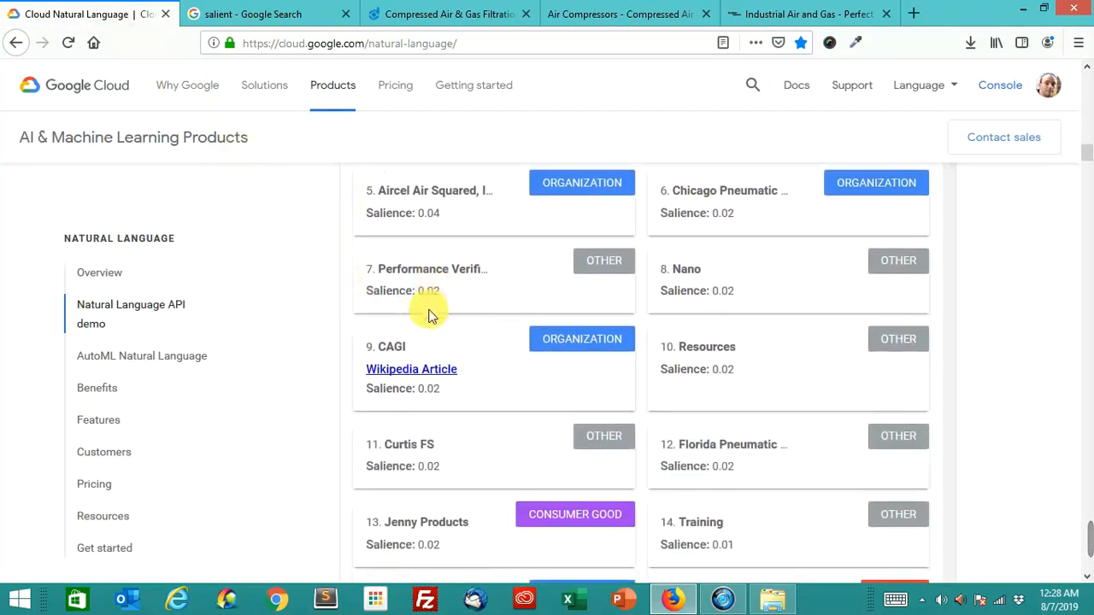
scroll(440, 299, "down", 1)
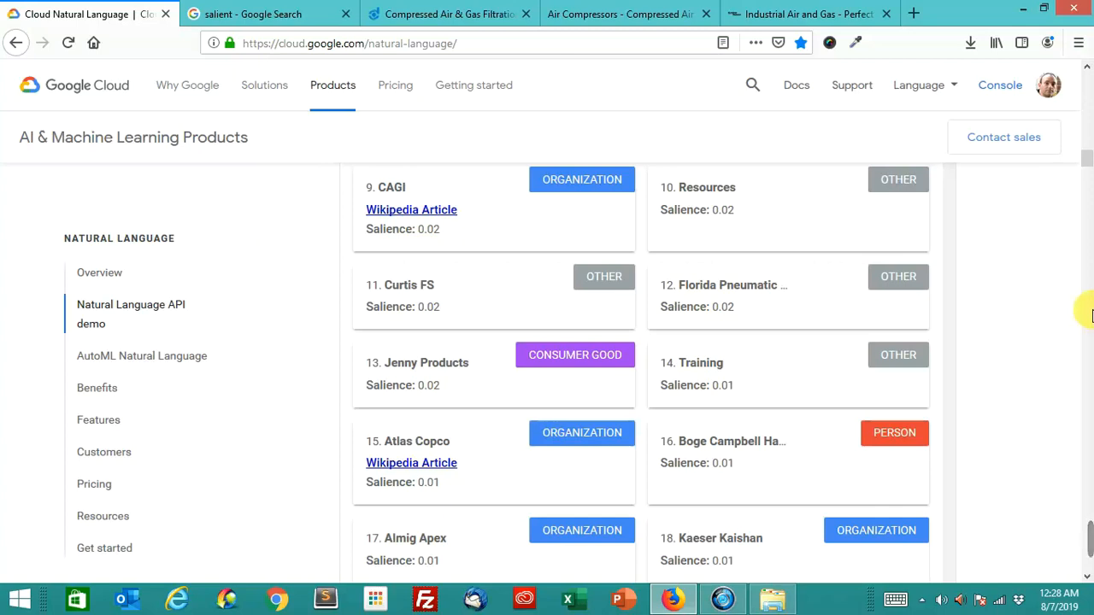
scroll(1090, 315, "down", 1)
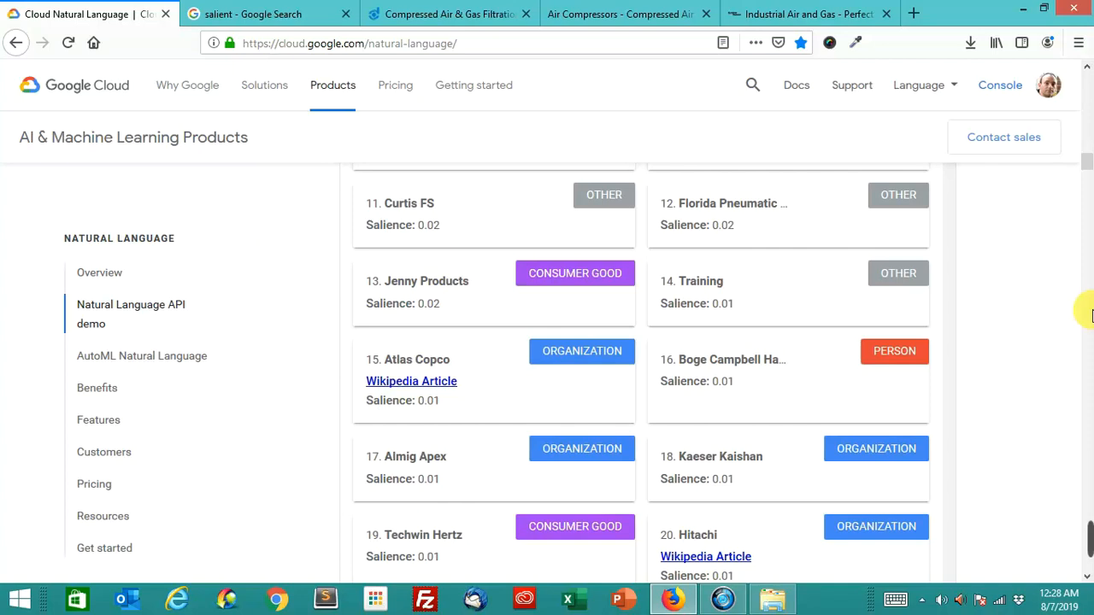
scroll(1089, 314, "down", 1)
scroll(1090, 315, "down", 1)
scroll(1090, 315, "down", 1)
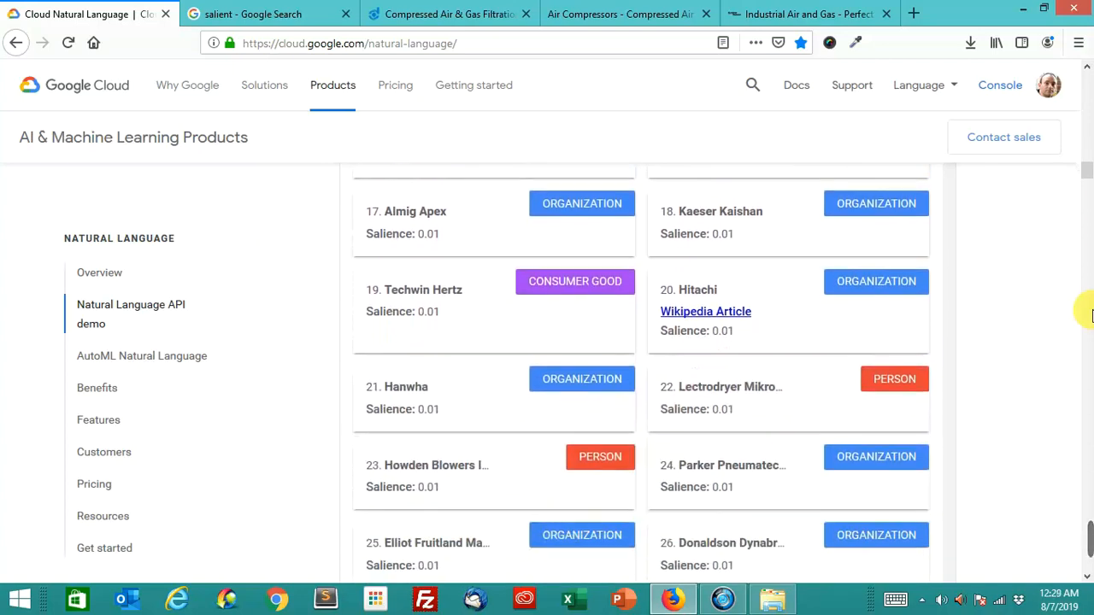
scroll(1090, 314, "down", 1)
scroll(1090, 315, "down", 1)
scroll(1090, 315, "down", 1)
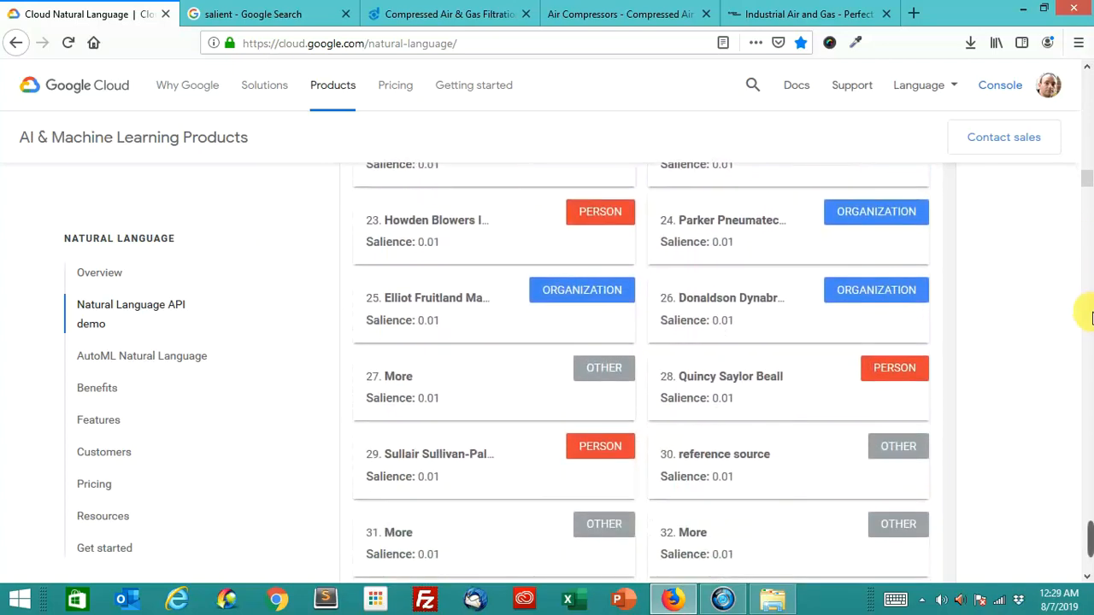
scroll(1090, 314, "down", 1)
scroll(1090, 315, "down", 1)
scroll(1090, 314, "down", 1)
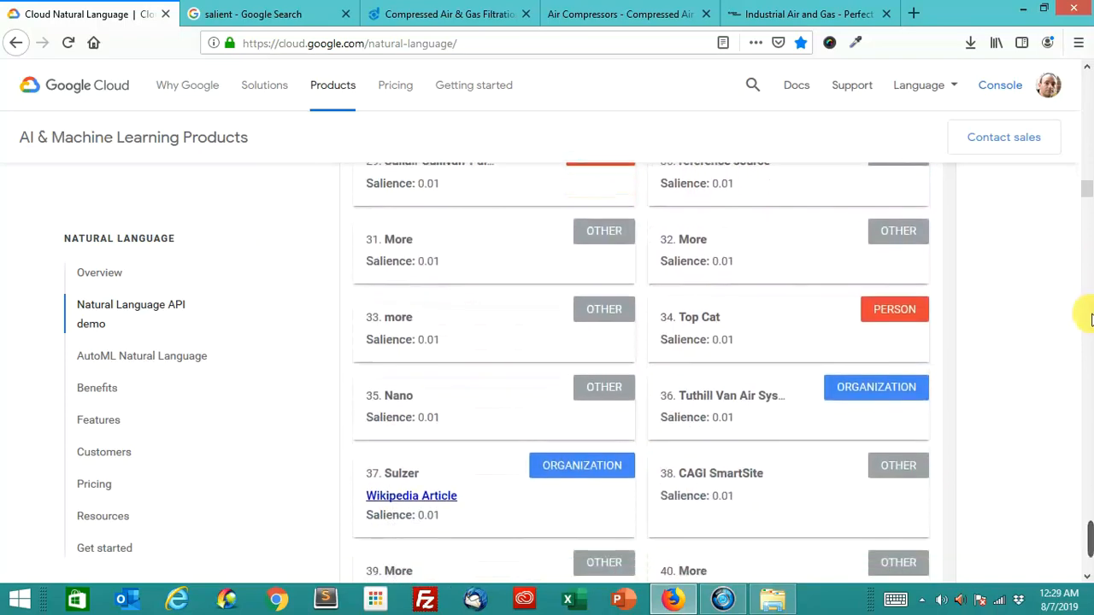
scroll(1089, 315, "down", 1)
scroll(1090, 324, "up", 5)
scroll(1090, 342, "up", 5)
scroll(1089, 354, "up", 3)
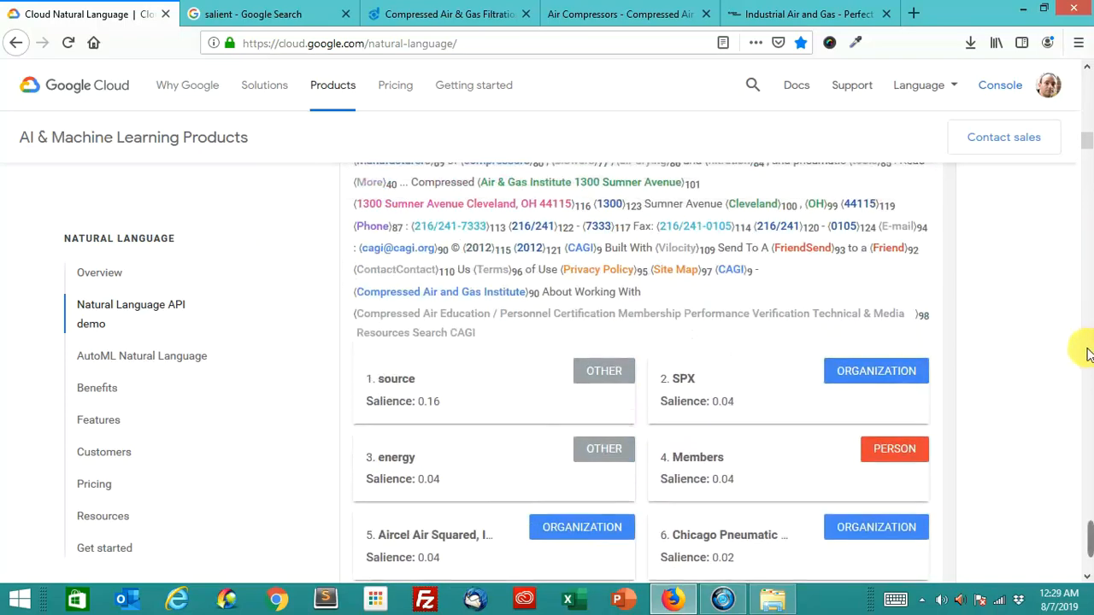
scroll(1088, 354, "up", 5)
scroll(1088, 354, "up", 3)
scroll(1088, 354, "up", 3)
scroll(1086, 355, "up", 3)
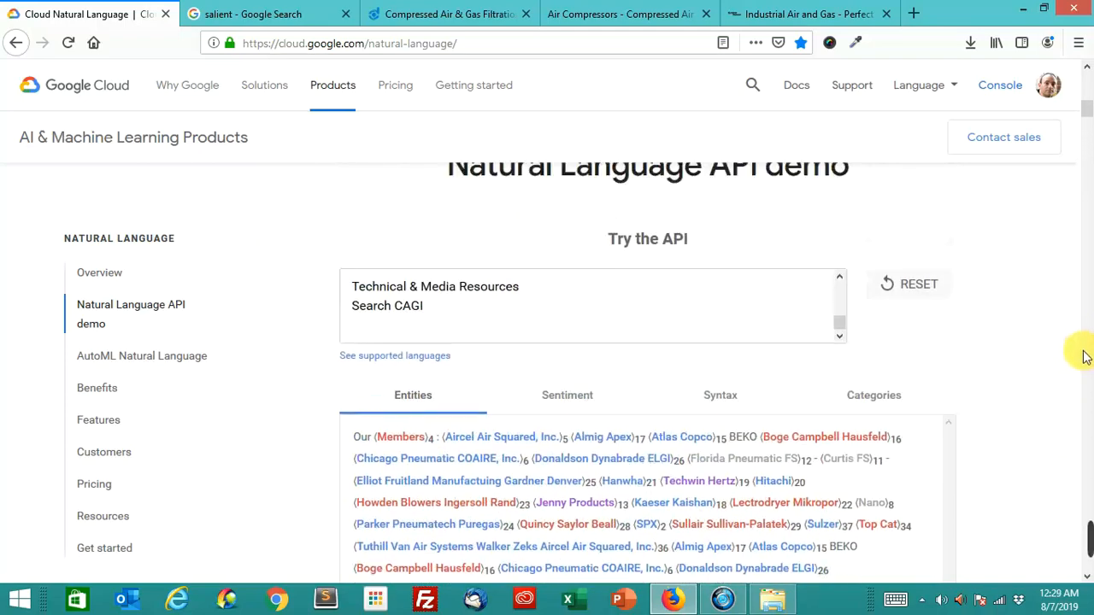
scroll(1086, 355, "up", 1)
- Show the Sentiment results for the CAGI text, document score 0.1 at magnitude 10.9
left_click(598, 451)
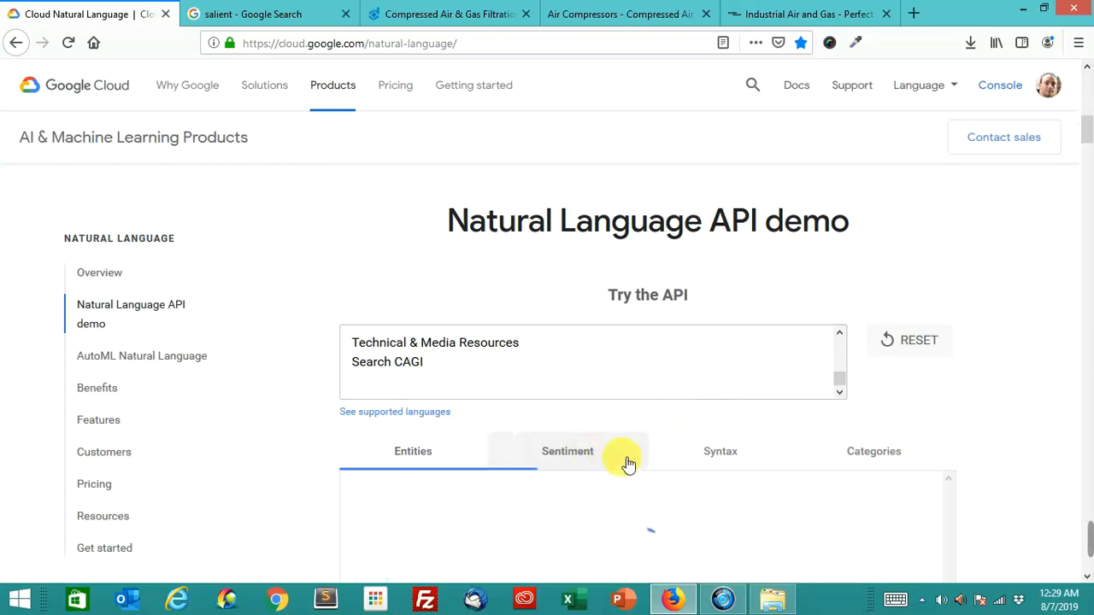
scroll(676, 419, "down", 1)
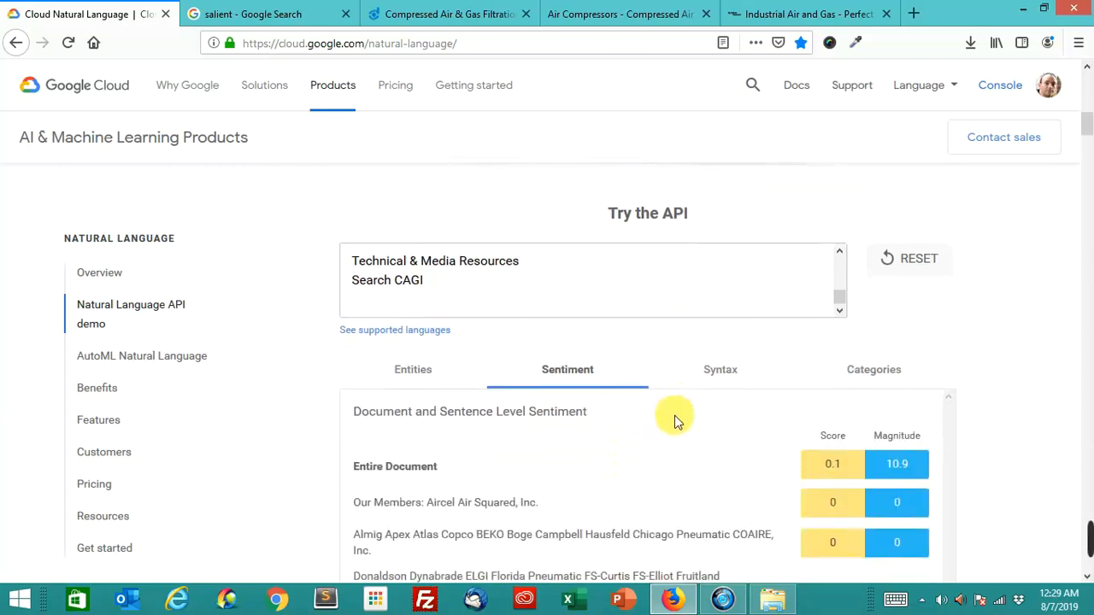
scroll(676, 421, "down", 2)
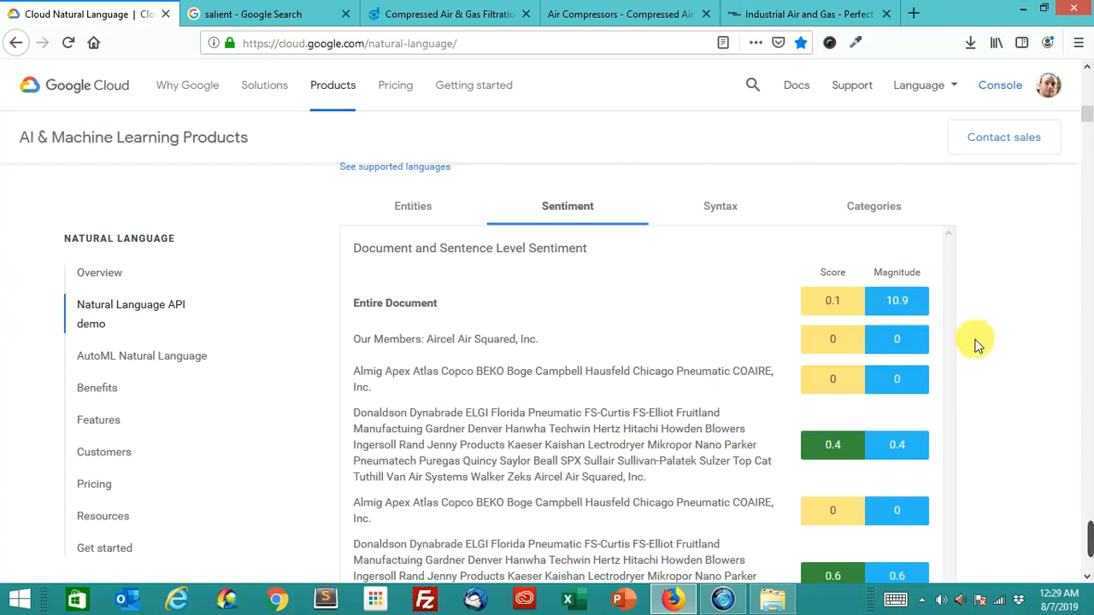
scroll(979, 351, "down", 2)
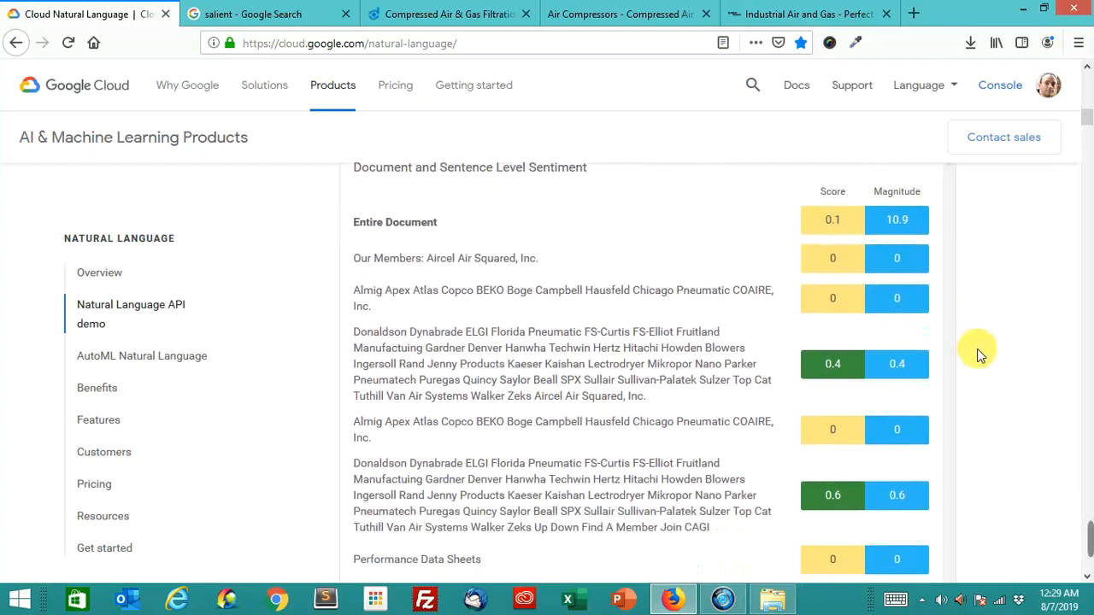
scroll(979, 351, "down", 2)
scroll(979, 351, "down", 2)
scroll(979, 352, "down", 2)
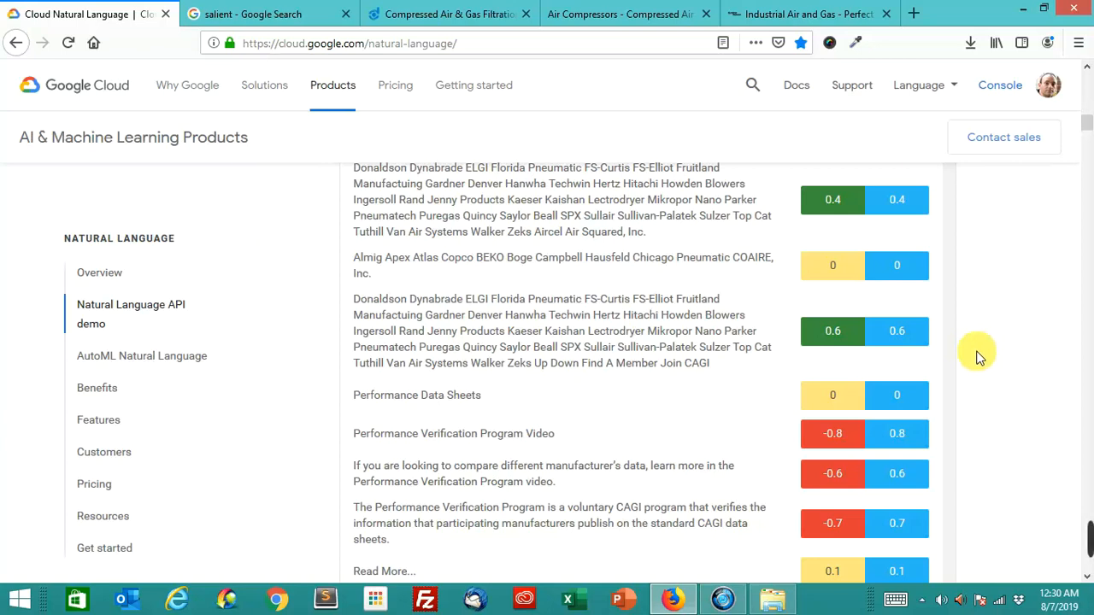
scroll(979, 356, "down", 2)
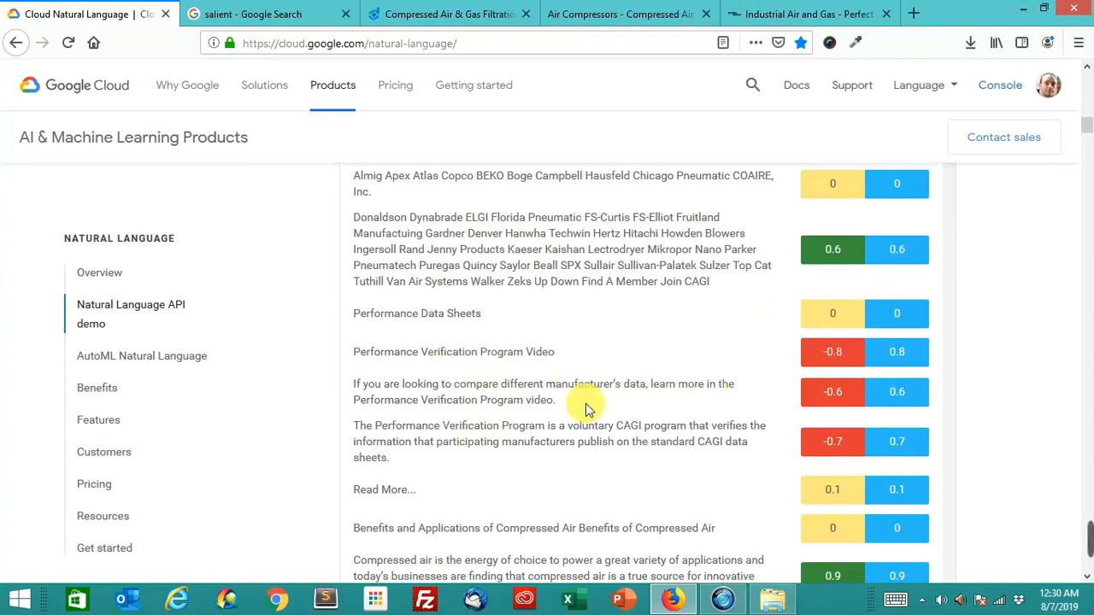
- Highlight the Performance Data Sheets, Performance Verification Program Video and Performance Verification Program lines in turn
left_click_drag(353, 313, 487, 318)
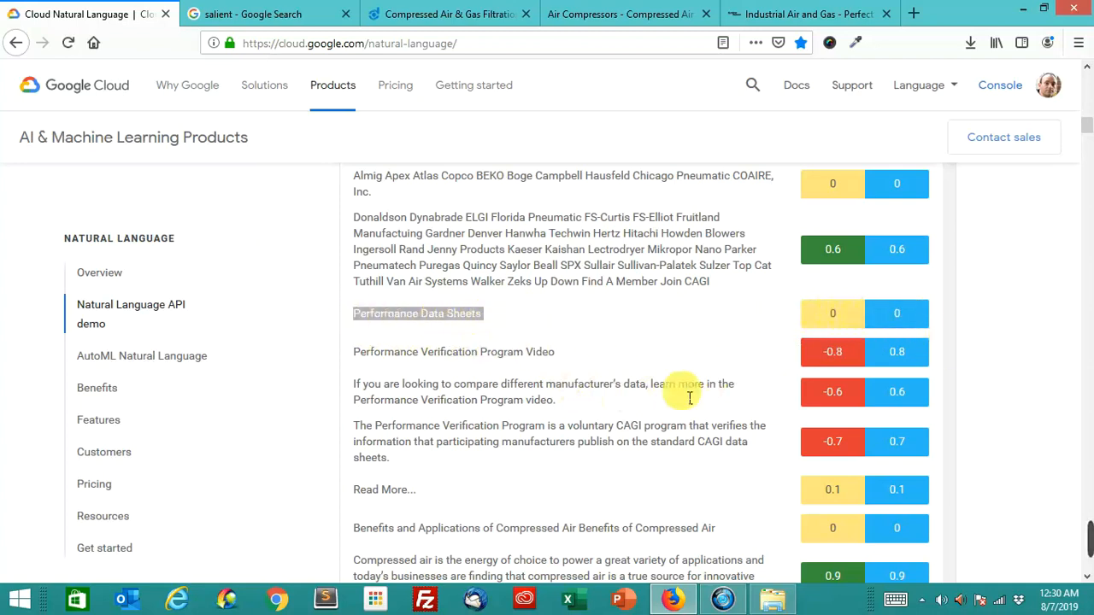
left_click(372, 357)
left_click_drag(354, 352, 564, 352)
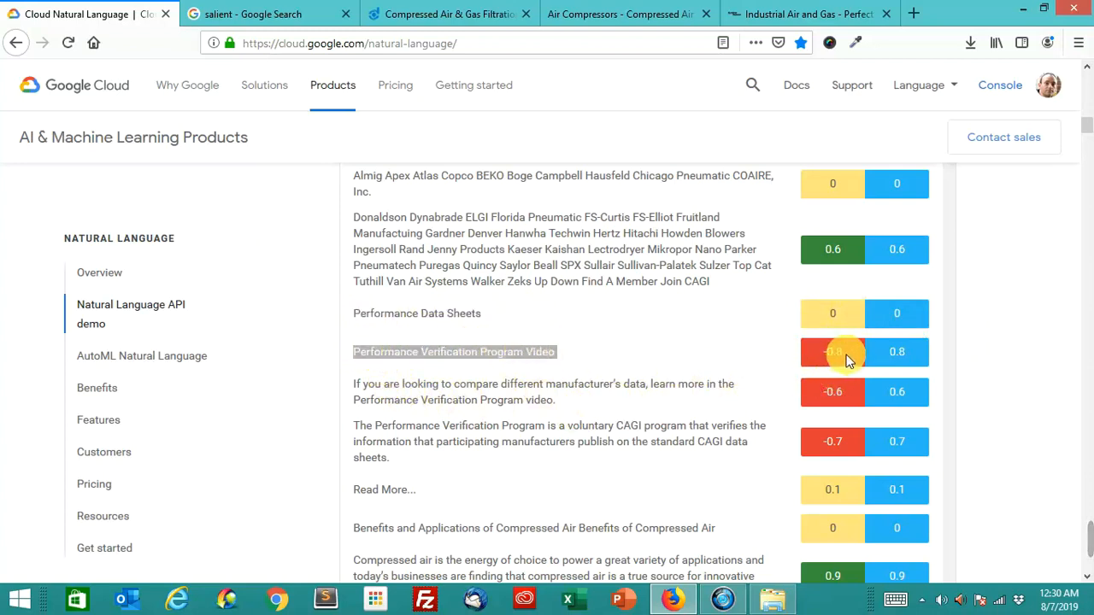
mouse_move(832, 352)
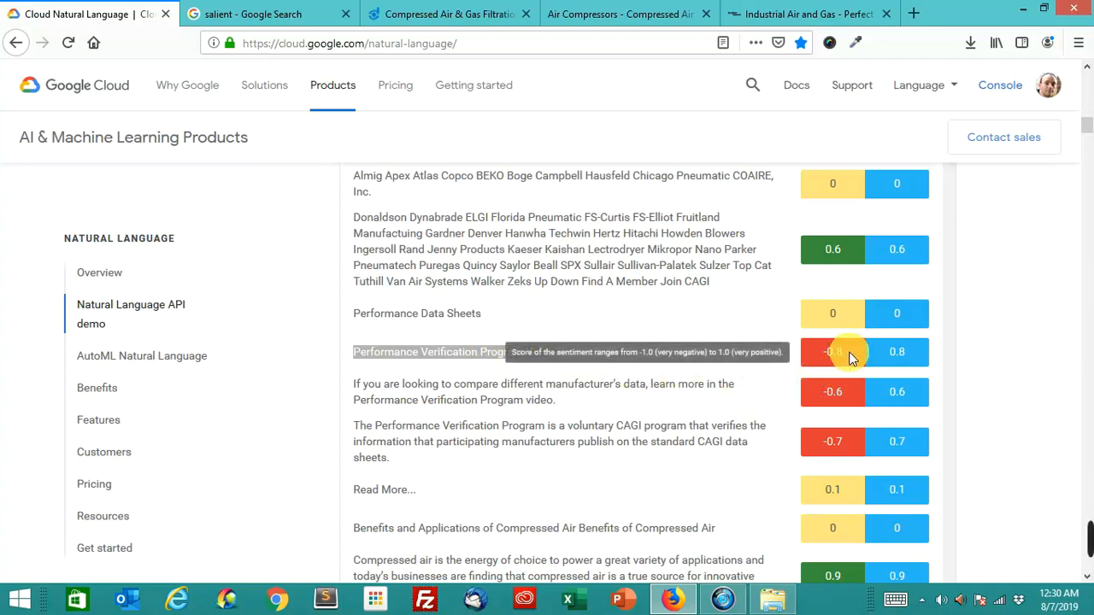
left_click(310, 410)
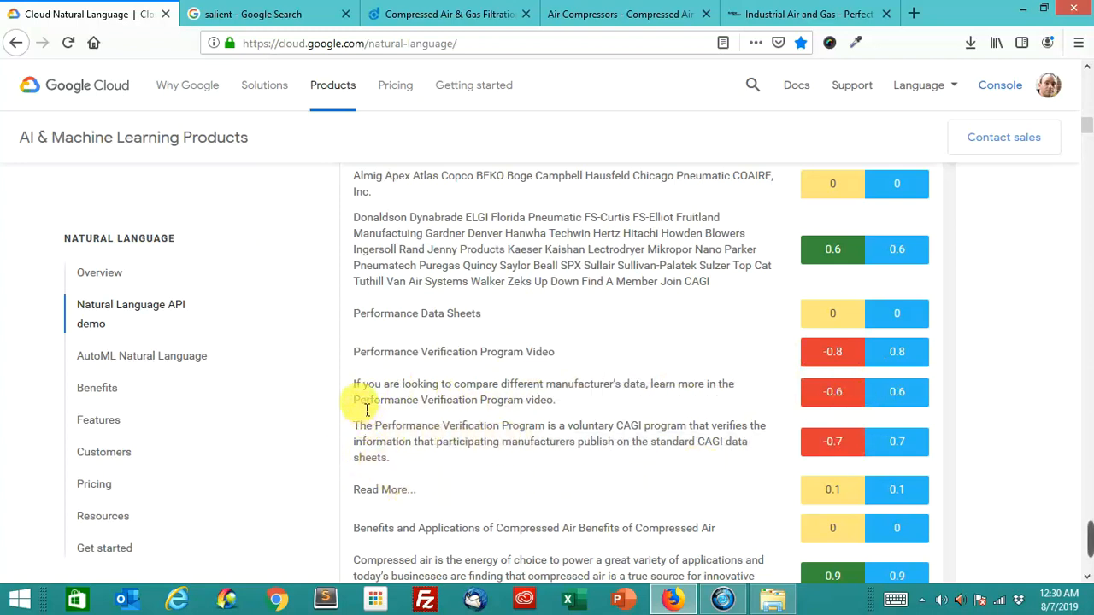
left_click_drag(354, 400, 529, 402)
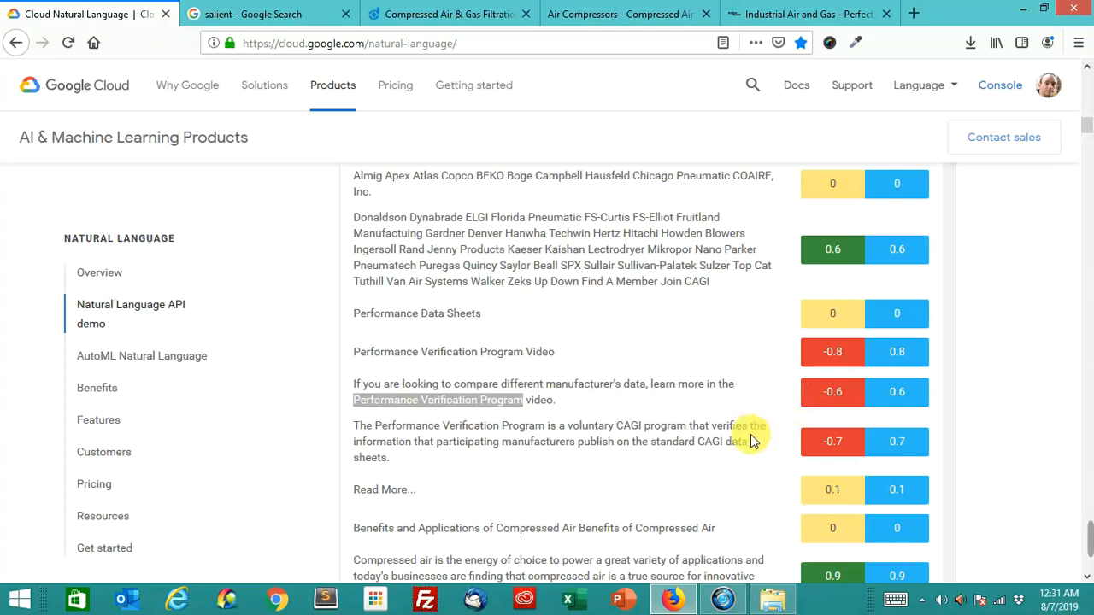
scroll(728, 452, "down", 1)
scroll(724, 452, "down", 1)
scroll(725, 452, "down", 2)
scroll(725, 456, "down", 3)
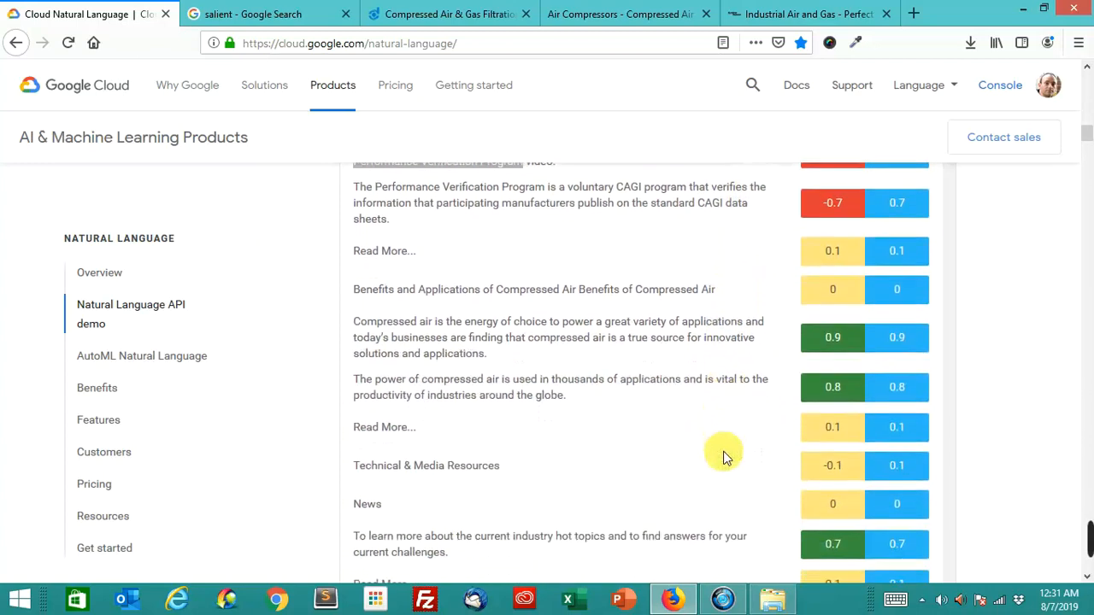
scroll(725, 455, "down", 3)
scroll(724, 455, "down", 3)
scroll(725, 455, "down", 3)
scroll(729, 455, "down", 3)
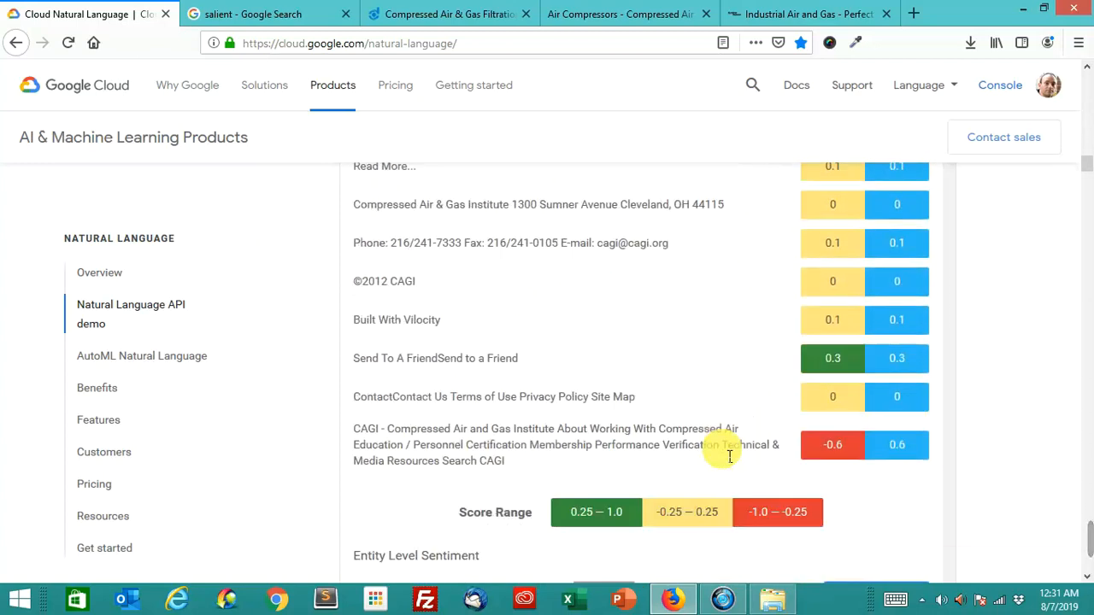
scroll(725, 453, "down", 1)
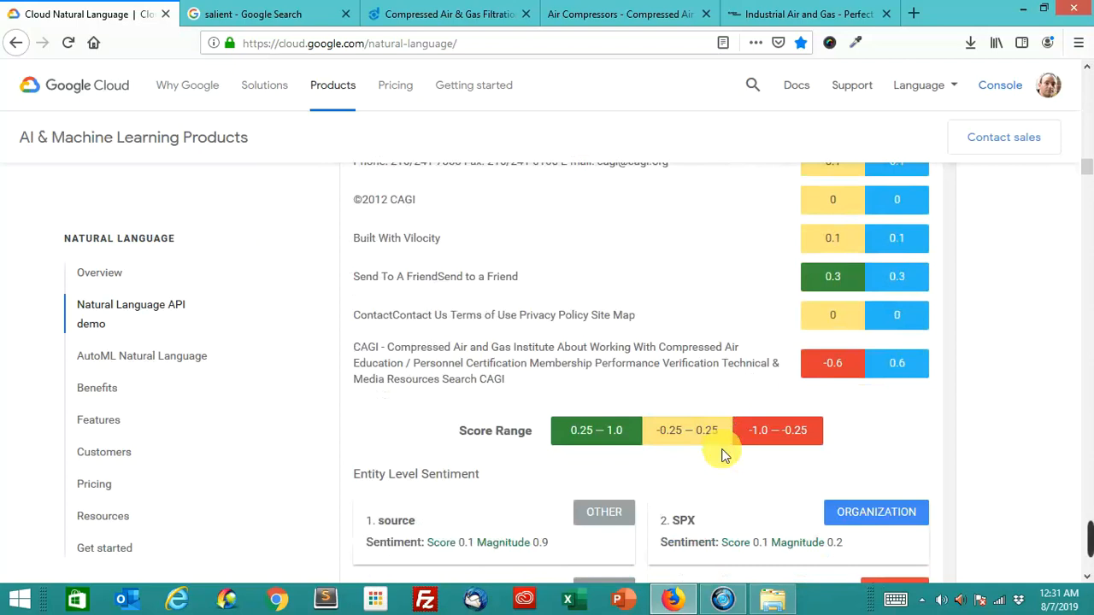
left_click_drag(597, 366, 726, 376)
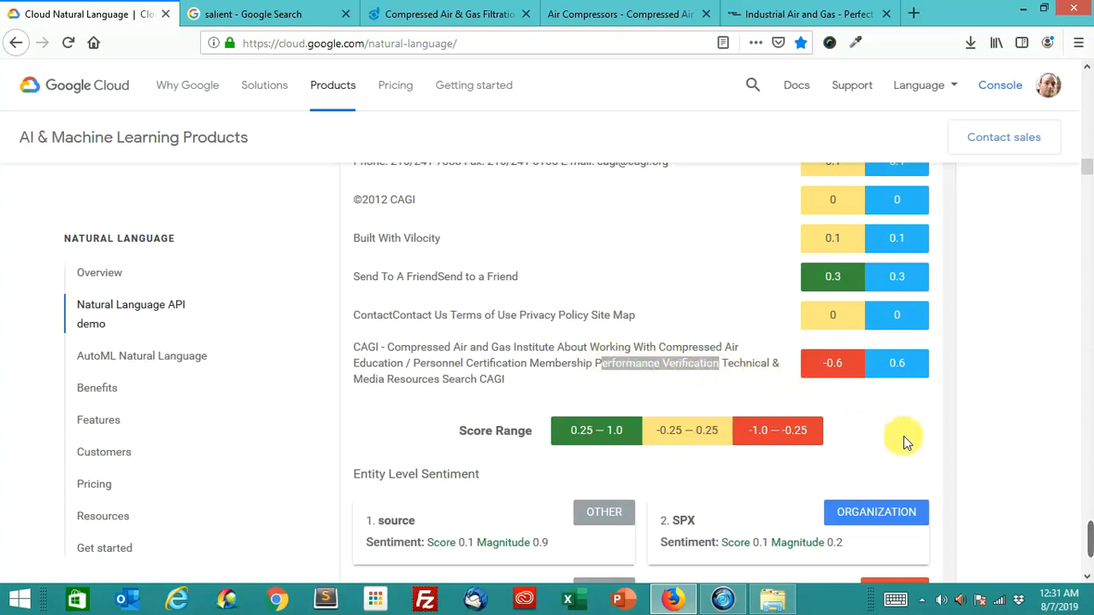
scroll(927, 475, "down", 1)
scroll(928, 477, "down", 1)
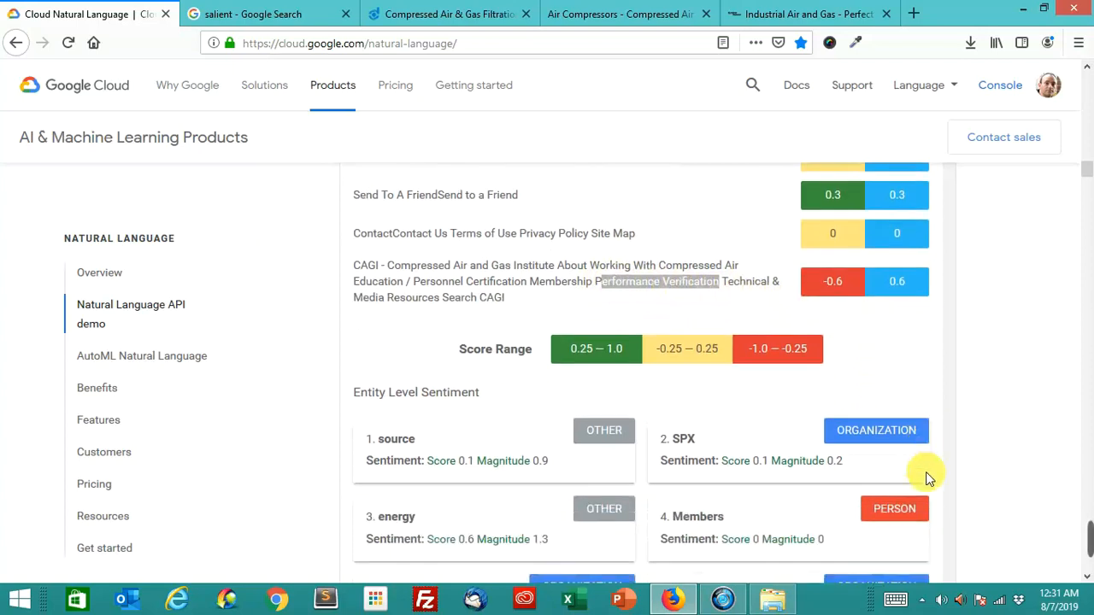
scroll(928, 477, "down", 2)
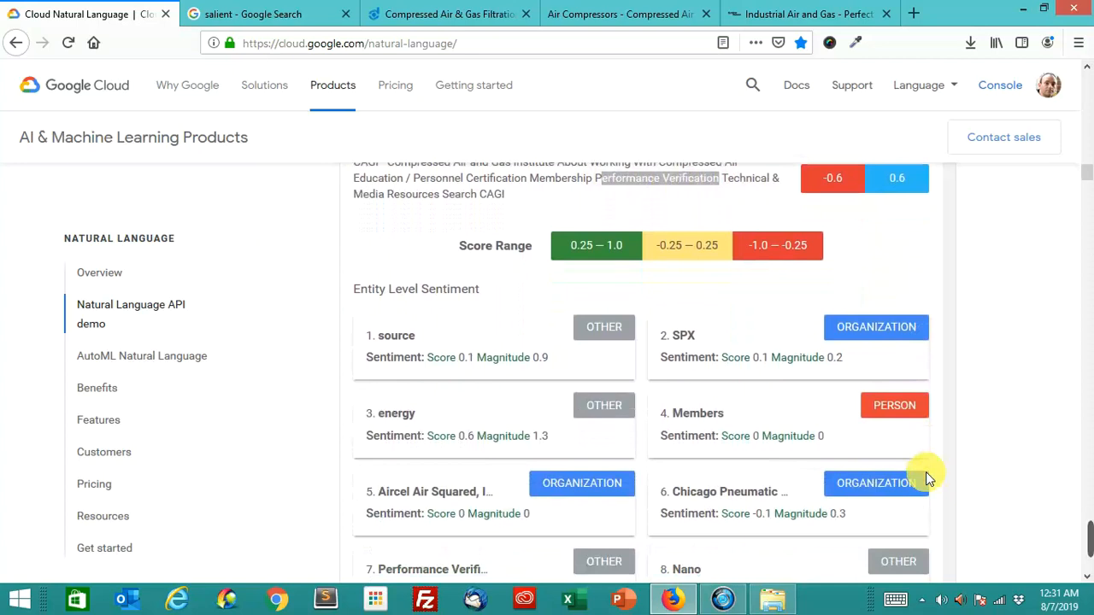
scroll(926, 472, "down", 1)
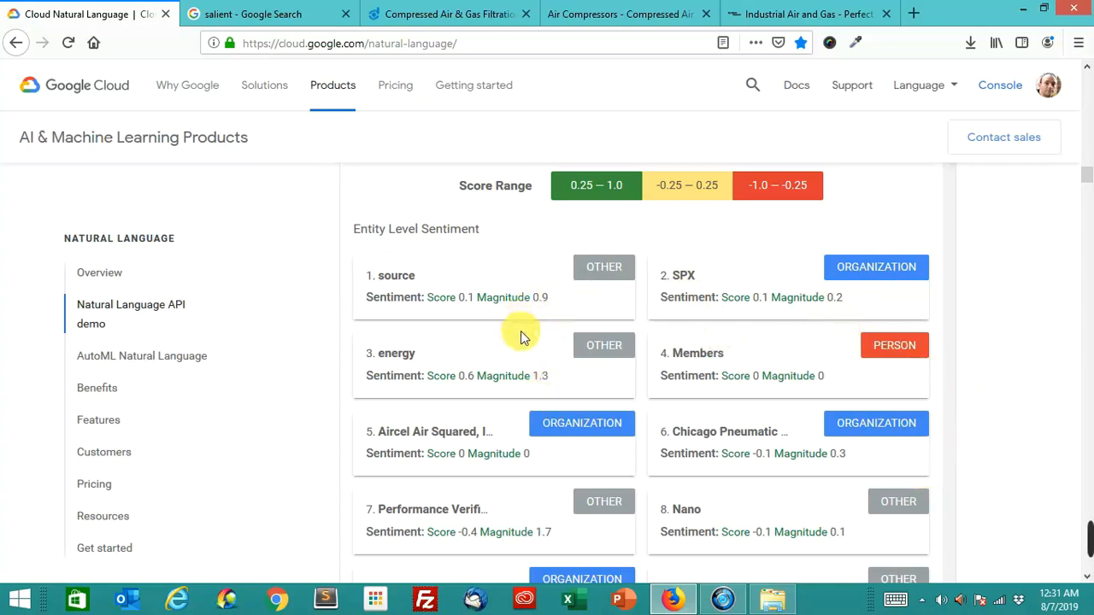
scroll(535, 340, "down", 1)
scroll(535, 340, "down", 1)
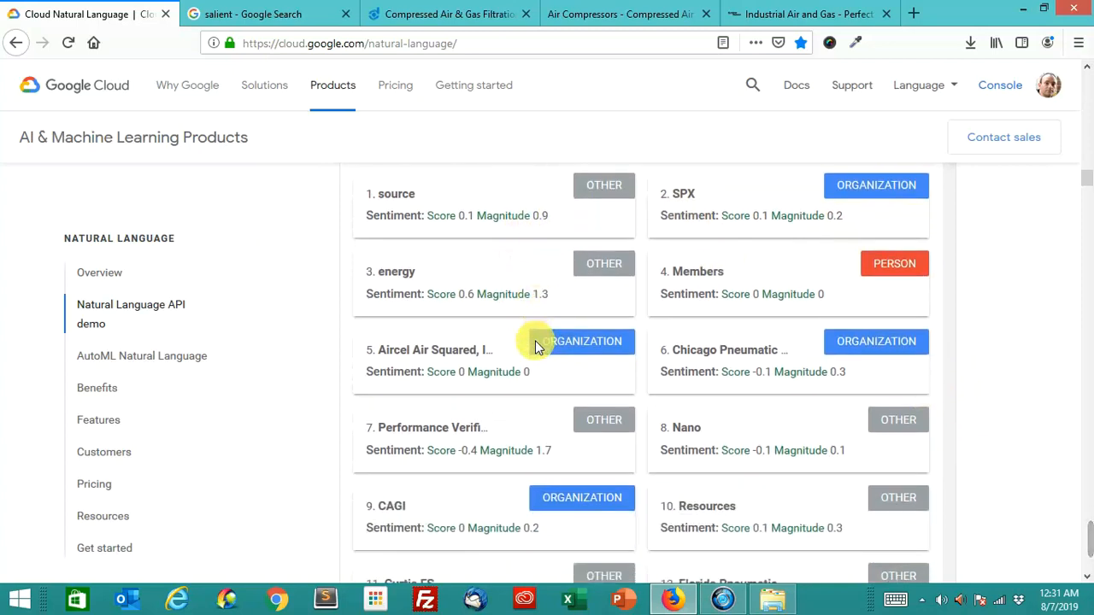
scroll(535, 340, "up", 2)
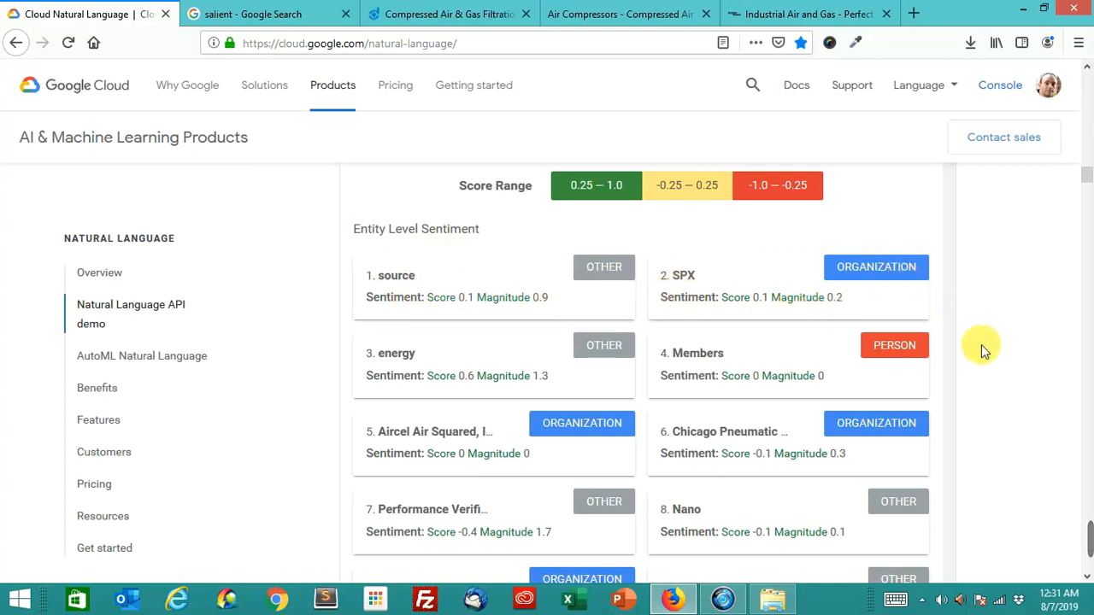
scroll(982, 344, "down", 3)
scroll(981, 348, "down", 2)
scroll(981, 350, "down", 2)
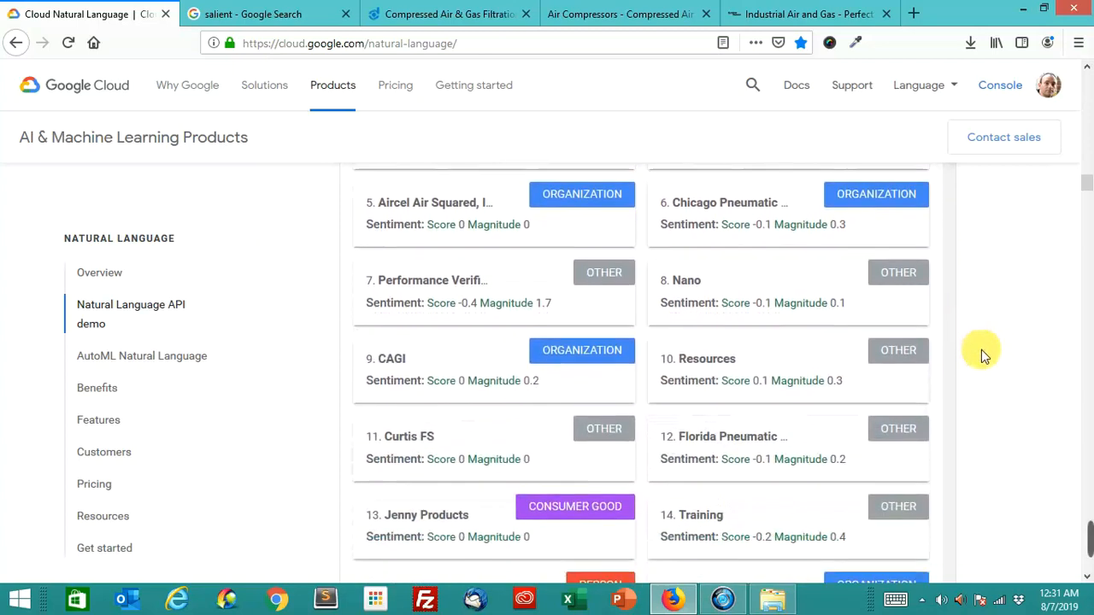
scroll(982, 349, "down", 1)
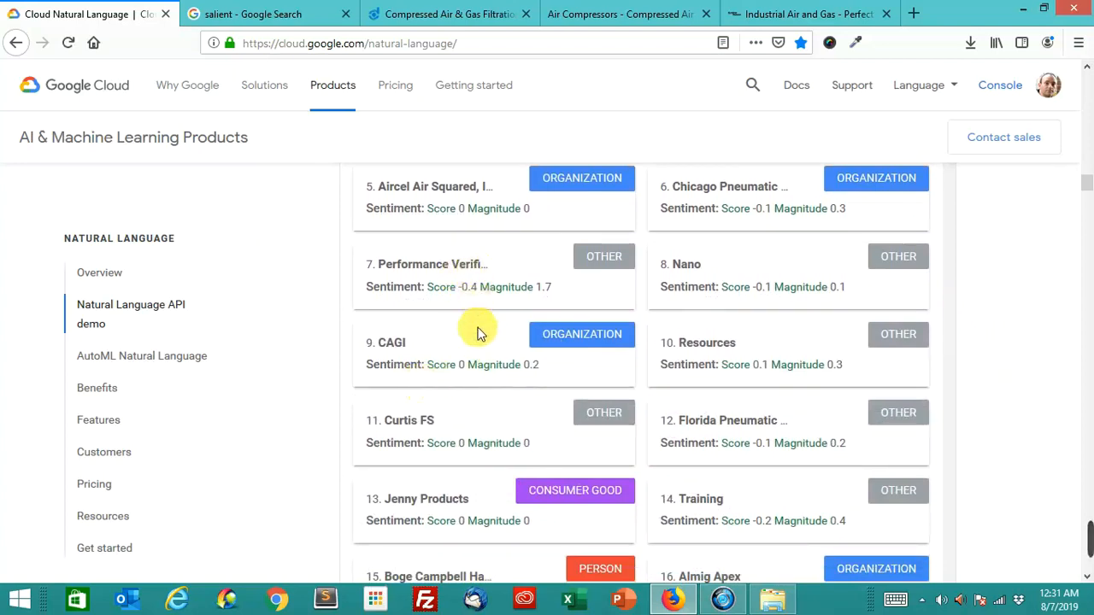
scroll(501, 373, "down", 2)
scroll(501, 379, "down", 2)
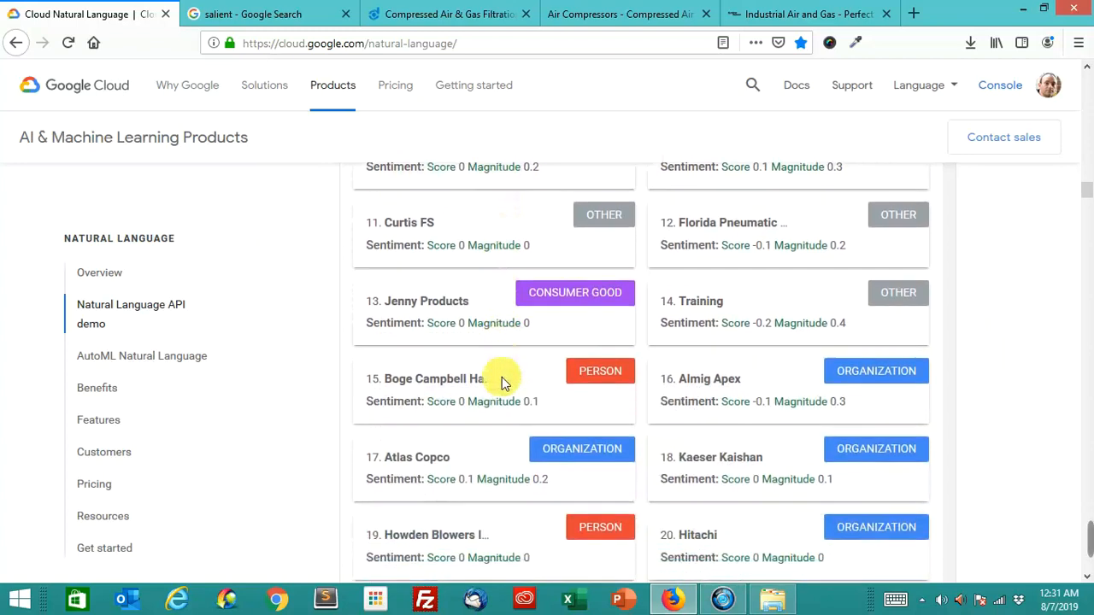
scroll(501, 379, "down", 2)
scroll(501, 378, "down", 1)
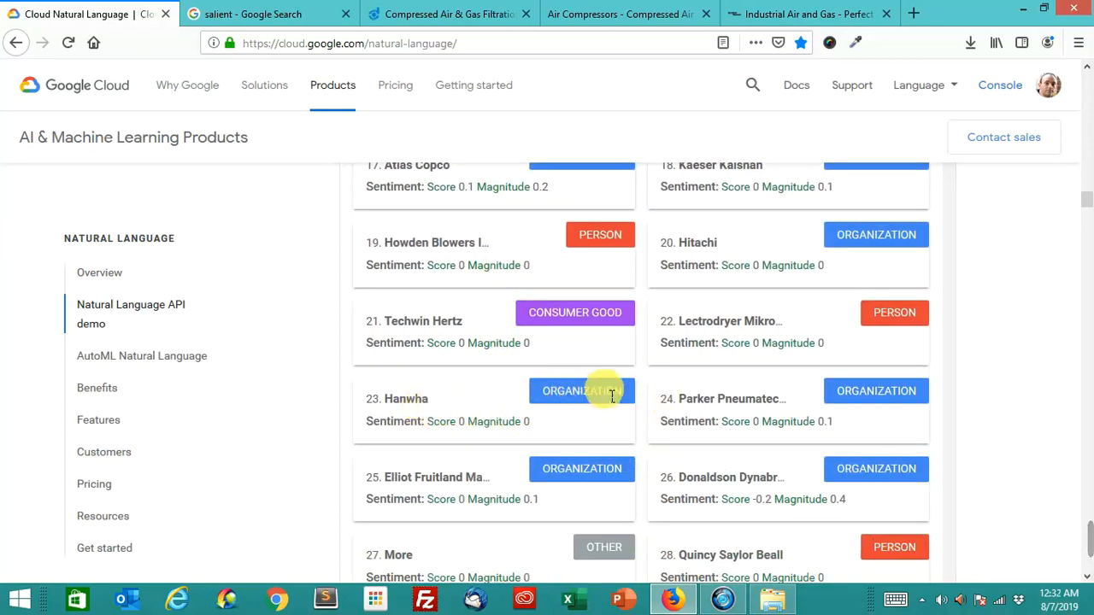
scroll(479, 478, "down", 3)
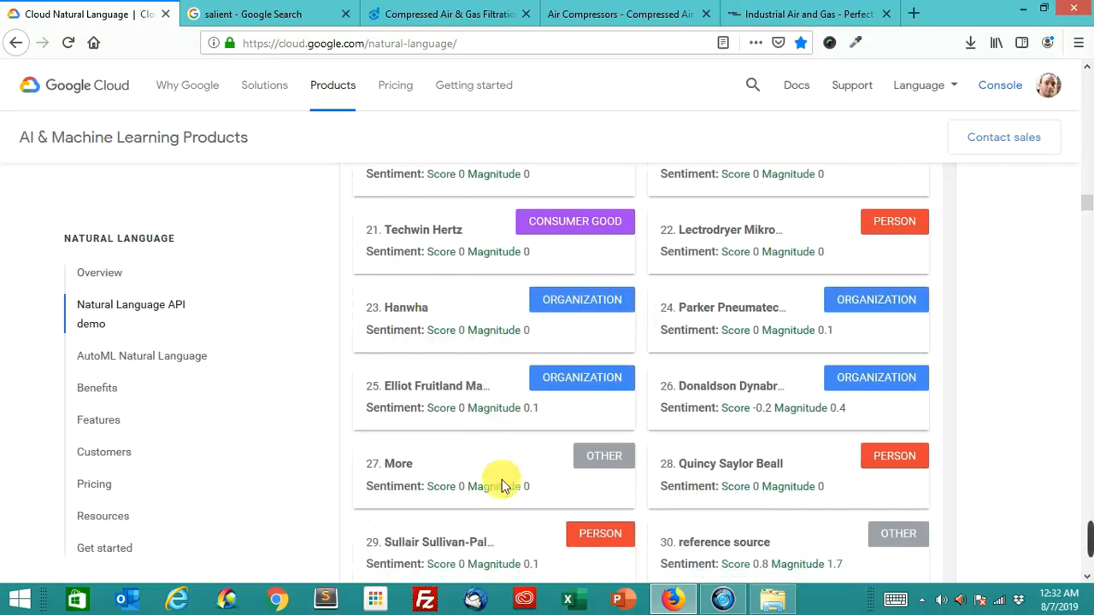
scroll(500, 487, "down", 2)
scroll(501, 489, "down", 1)
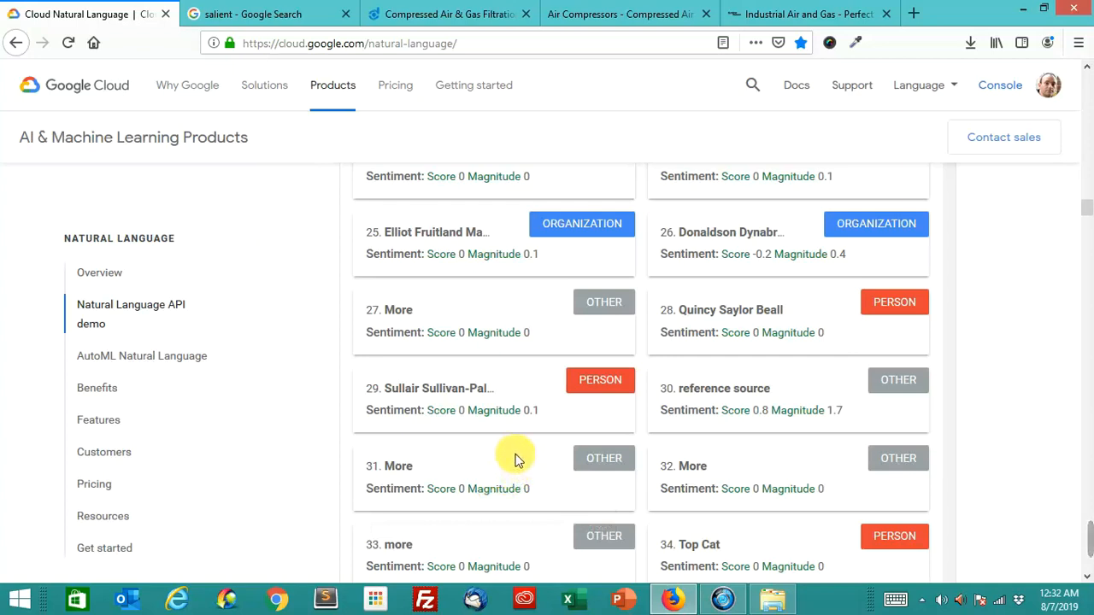
scroll(515, 460, "down", 3)
scroll(515, 460, "down", 2)
scroll(514, 460, "up", 1)
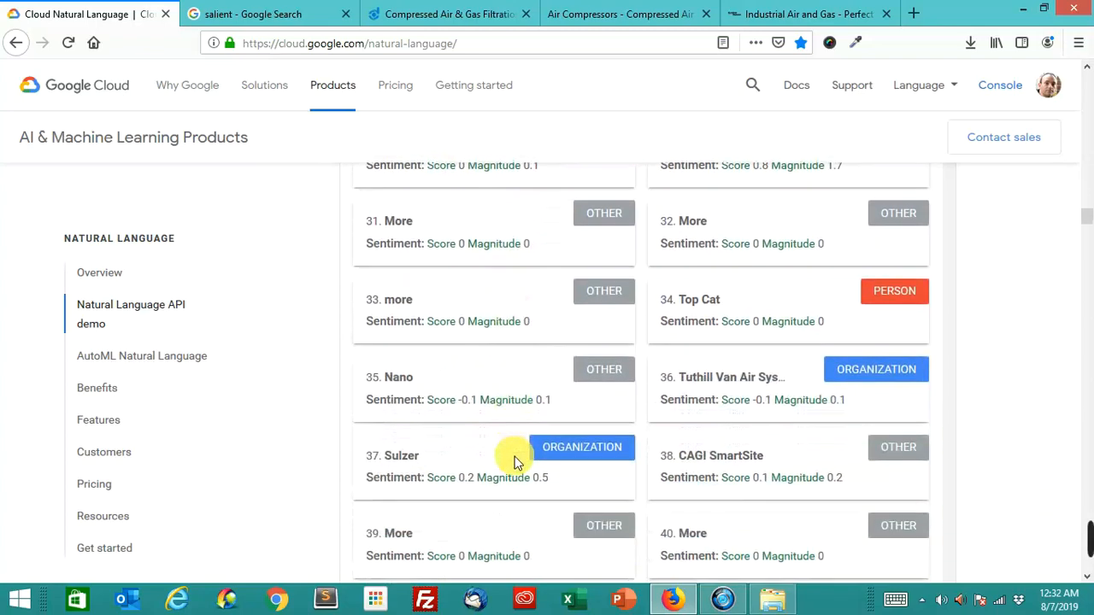
scroll(514, 460, "up", 4)
scroll(514, 460, "up", 4)
scroll(514, 460, "up", 5)
scroll(515, 460, "up", 3)
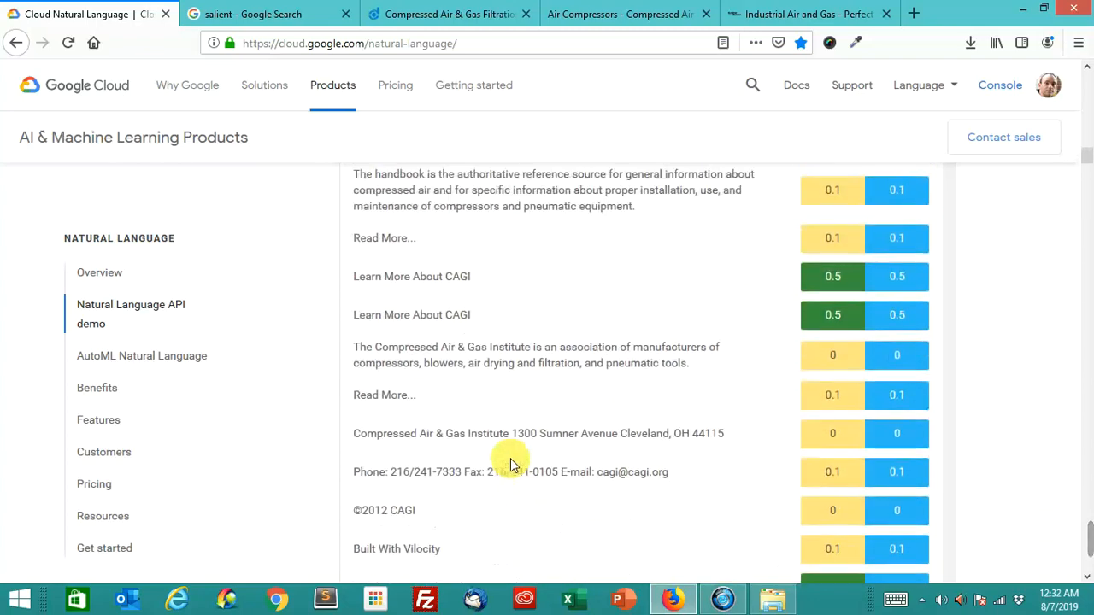
scroll(515, 460, "up", 2)
scroll(513, 465, "up", 4)
scroll(512, 464, "up", 4)
scroll(513, 464, "up", 4)
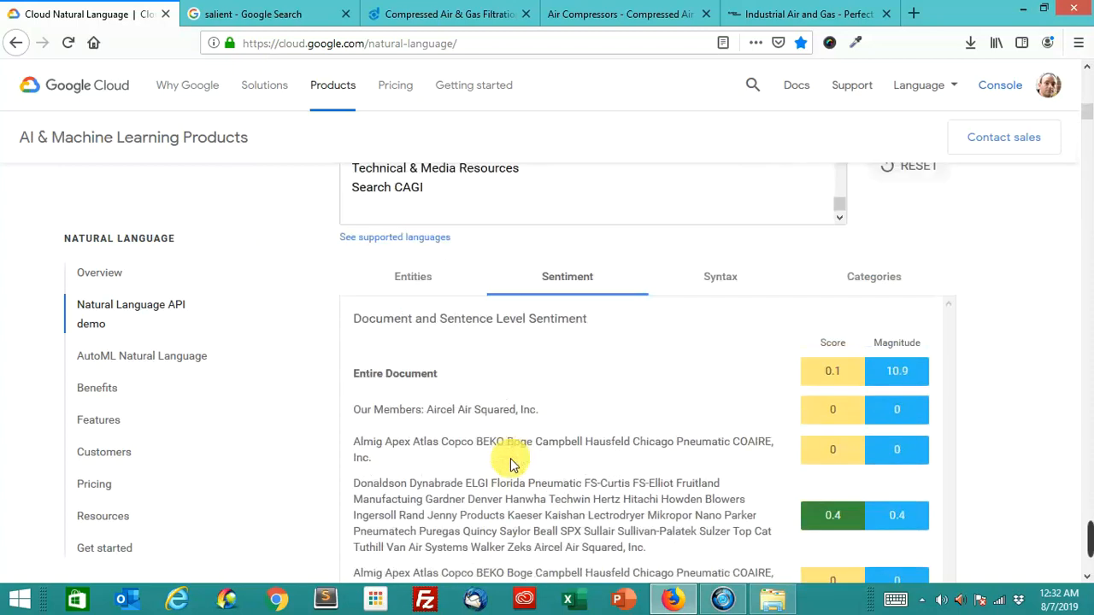
scroll(513, 464, "up", 3)
scroll(521, 469, "down", 1)
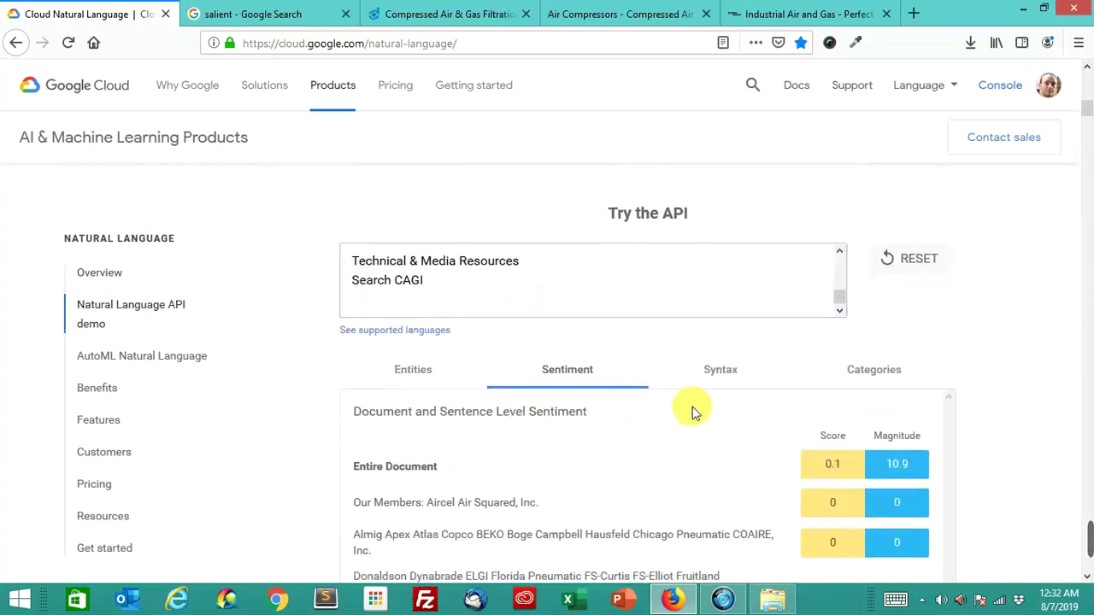
- Review the syntax dependency tree of the CAGI member text, then move on to its content categories
left_click(719, 369)
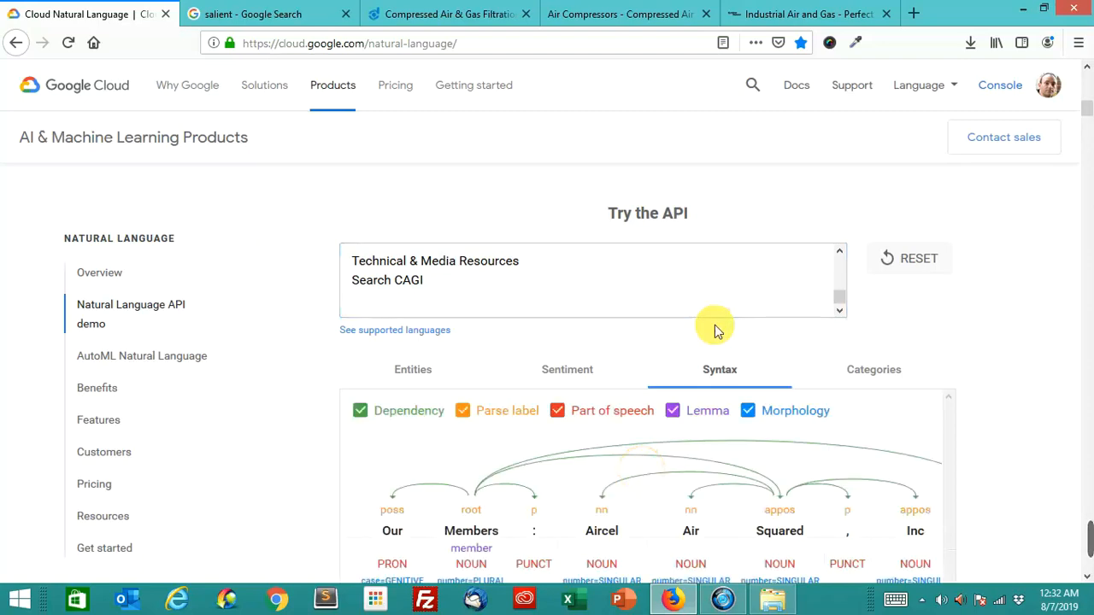
scroll(722, 327, "down", 2)
scroll(722, 326, "down", 1)
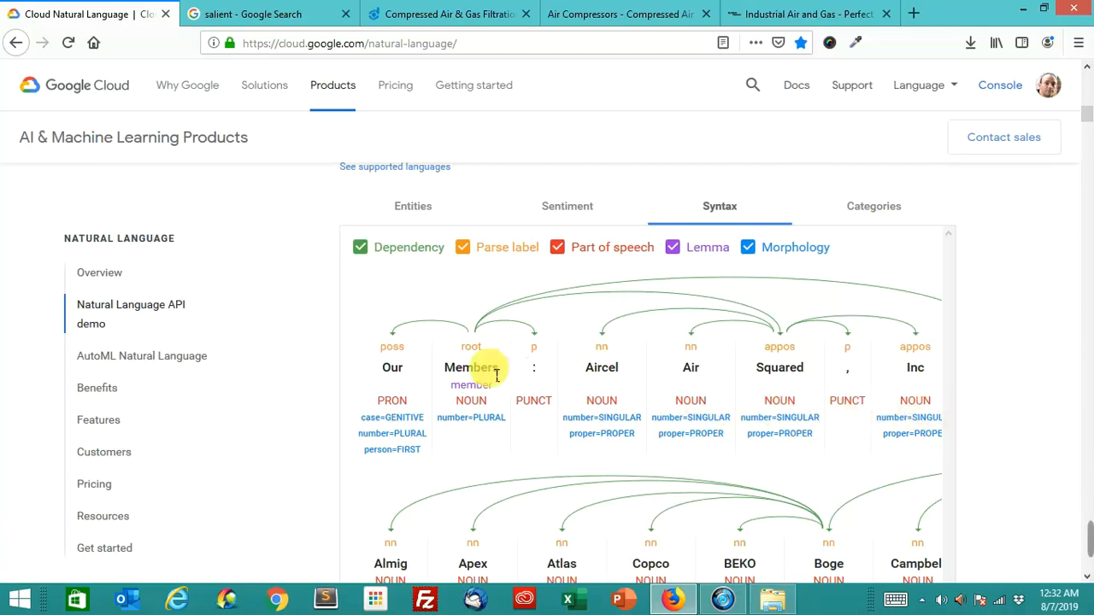
scroll(870, 393, "down", 2)
scroll(870, 393, "down", 2)
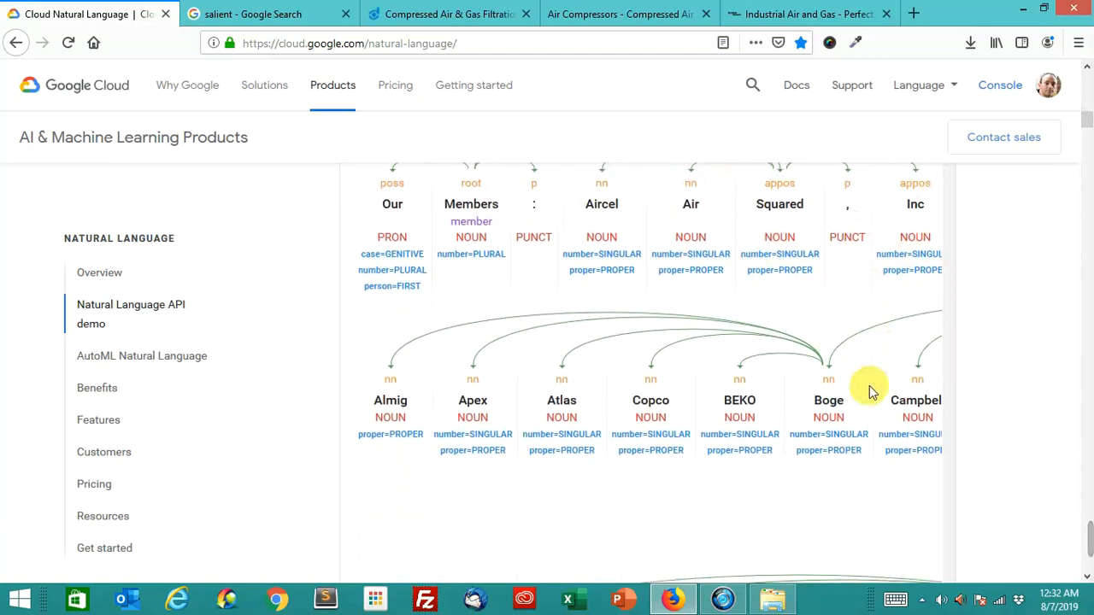
scroll(870, 392, "down", 2)
scroll(871, 392, "down", 3)
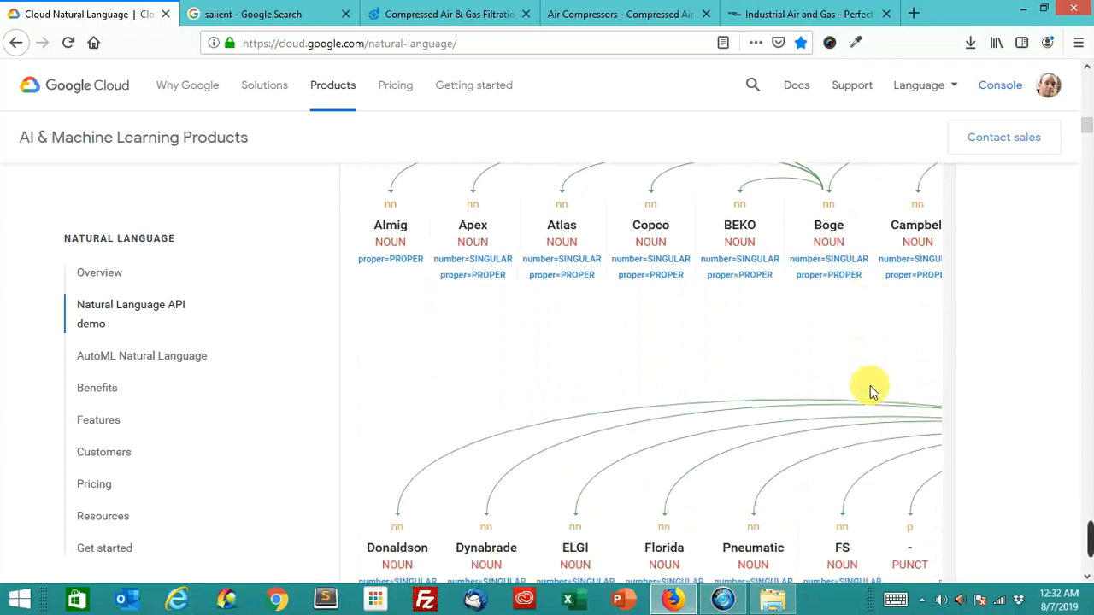
scroll(871, 392, "down", 2)
scroll(870, 392, "down", 2)
scroll(870, 392, "down", 2)
scroll(871, 392, "down", 2)
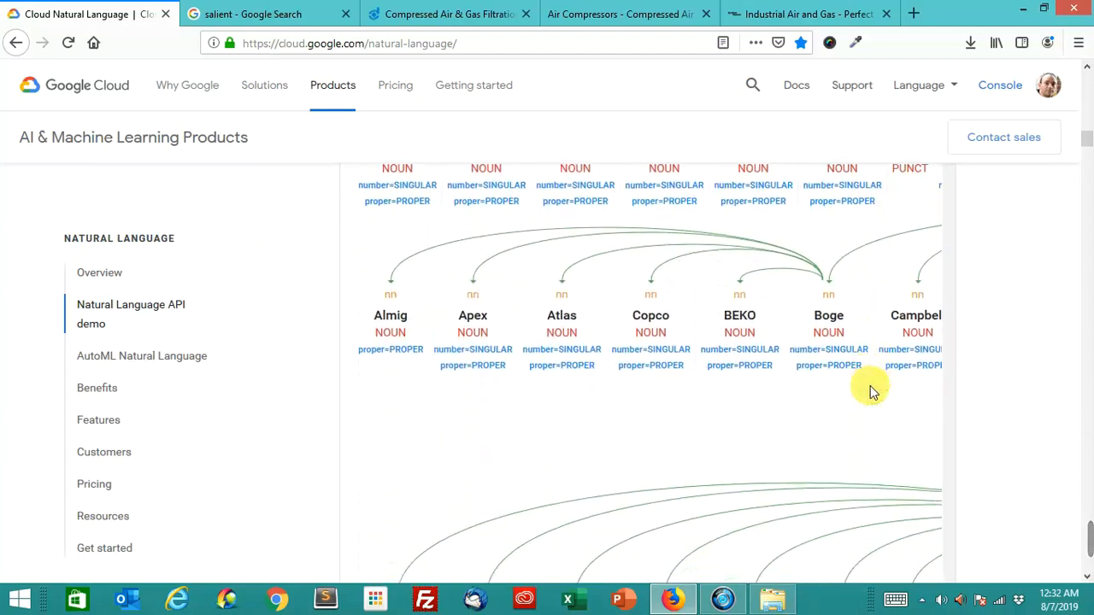
scroll(870, 392, "down", 2)
scroll(871, 392, "down", 2)
scroll(871, 392, "down", 2)
scroll(871, 393, "down", 1)
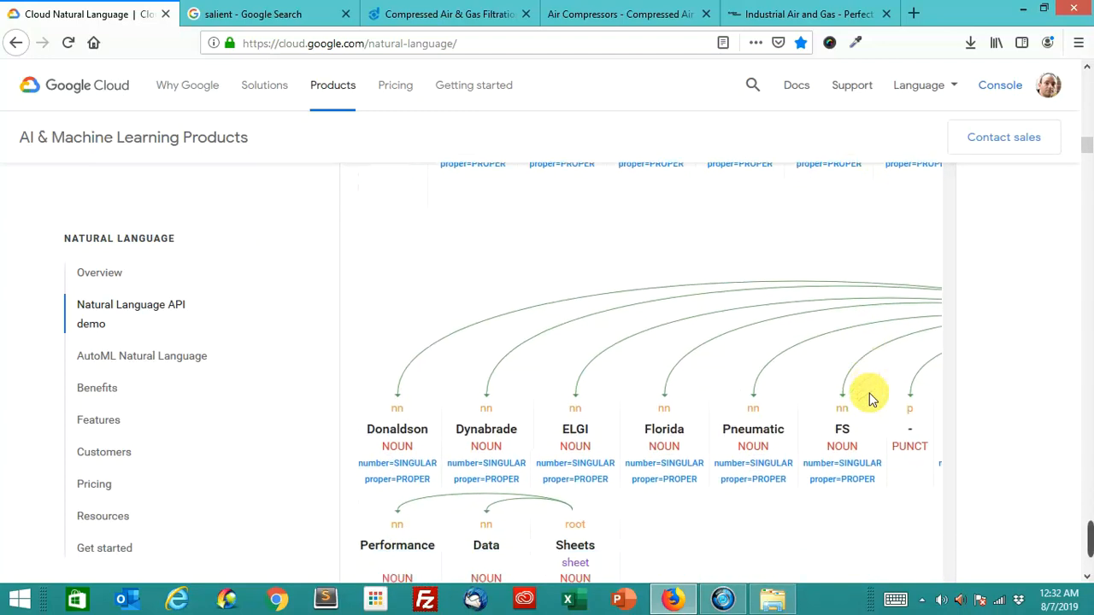
scroll(870, 393, "down", 2)
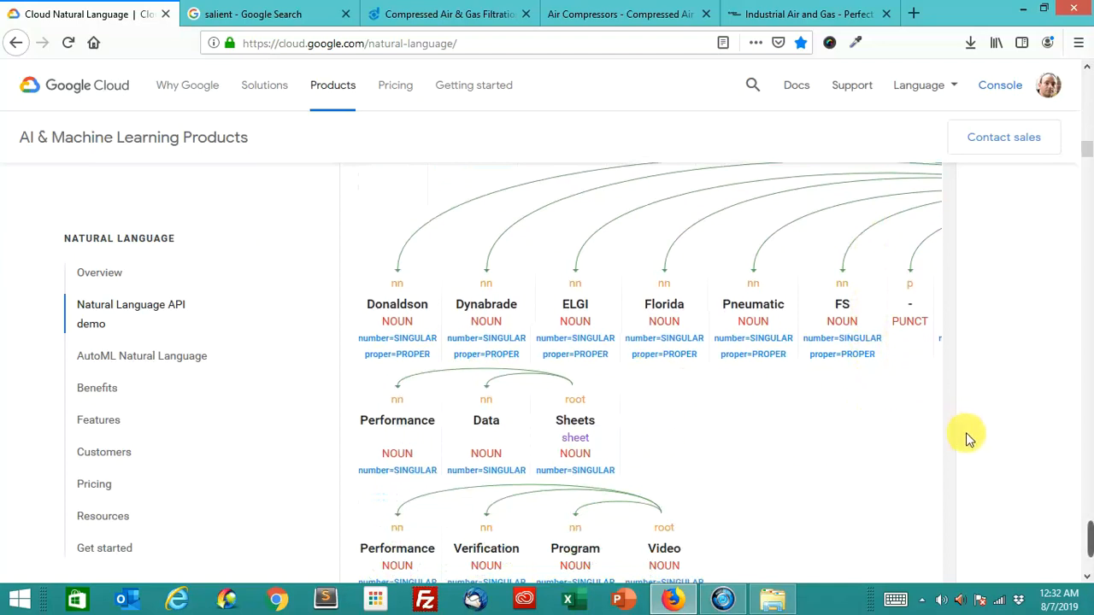
scroll(983, 436, "up", 2)
scroll(983, 436, "up", 2)
scroll(983, 436, "up", 2)
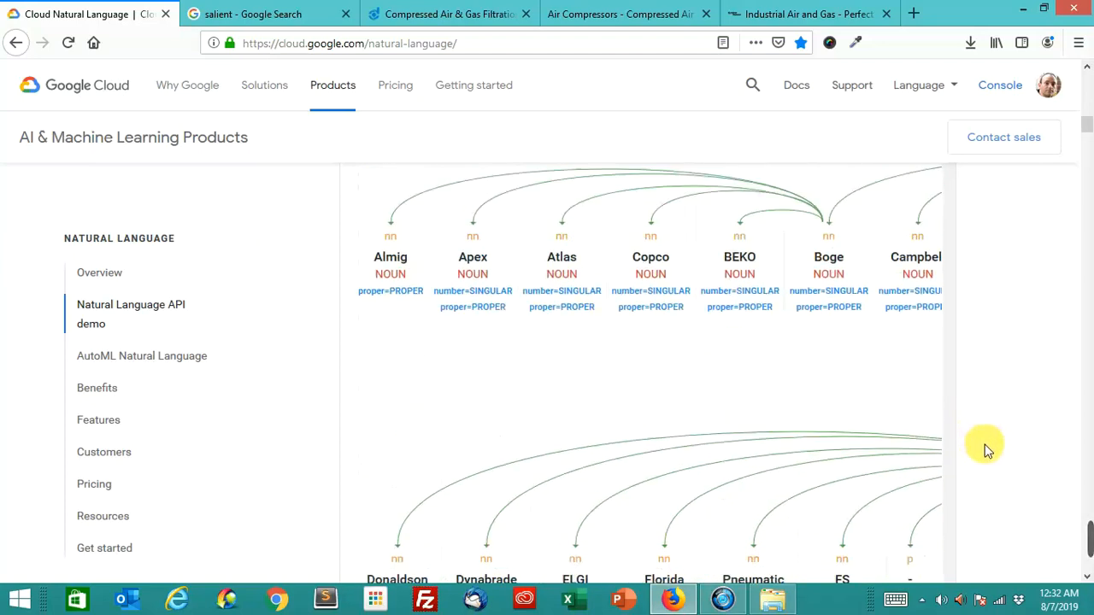
scroll(987, 450, "up", 3)
scroll(987, 450, "up", 3)
scroll(990, 453, "up", 2)
scroll(992, 456, "up", 2)
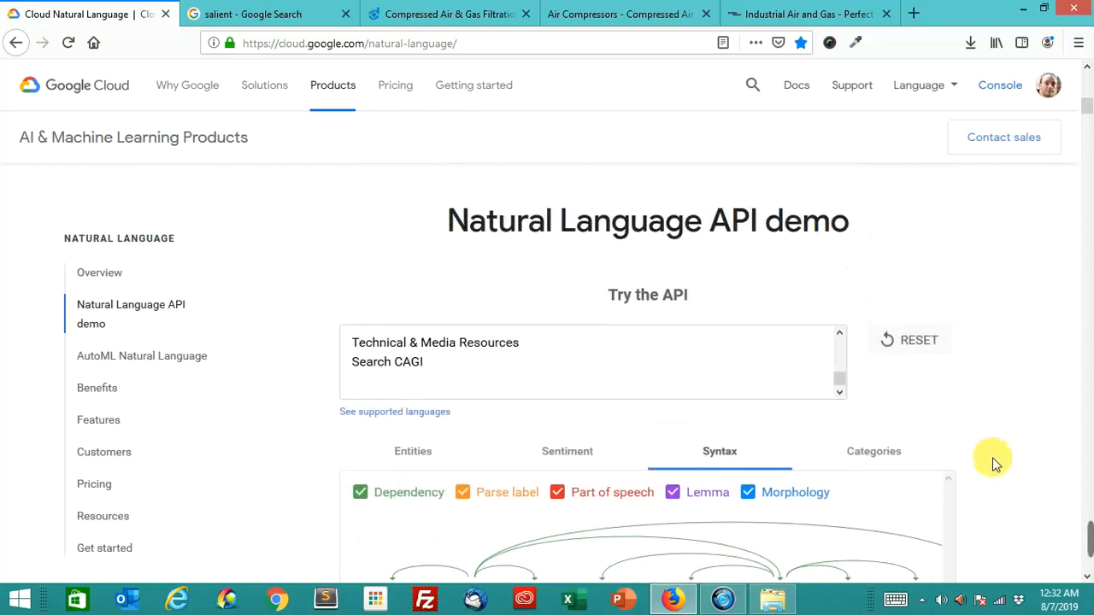
scroll(992, 458, "down", 2)
scroll(1000, 462, "down", 2)
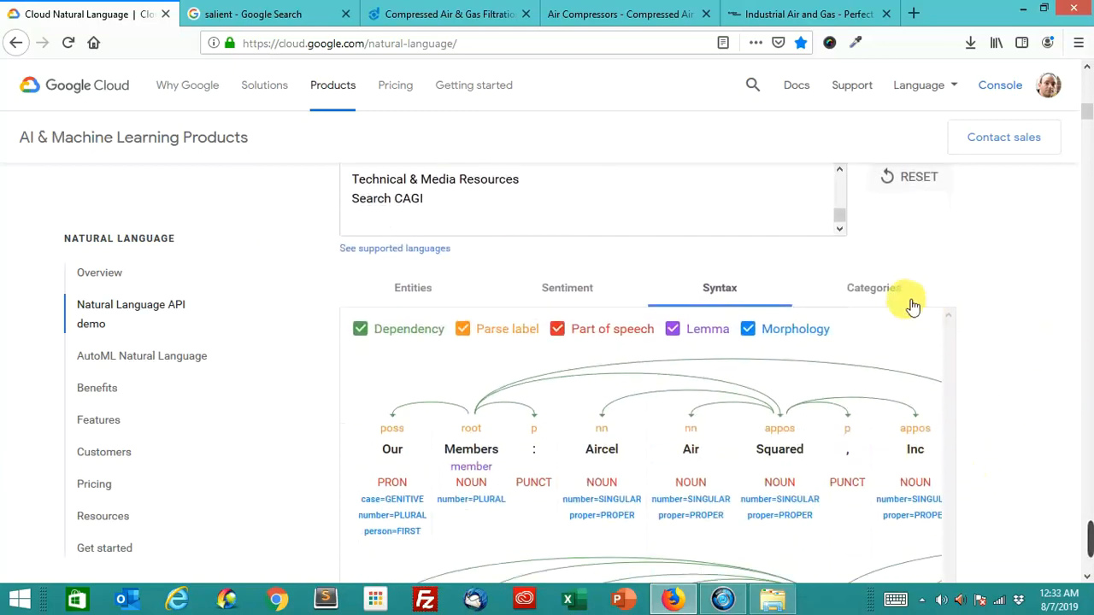
left_click(889, 288)
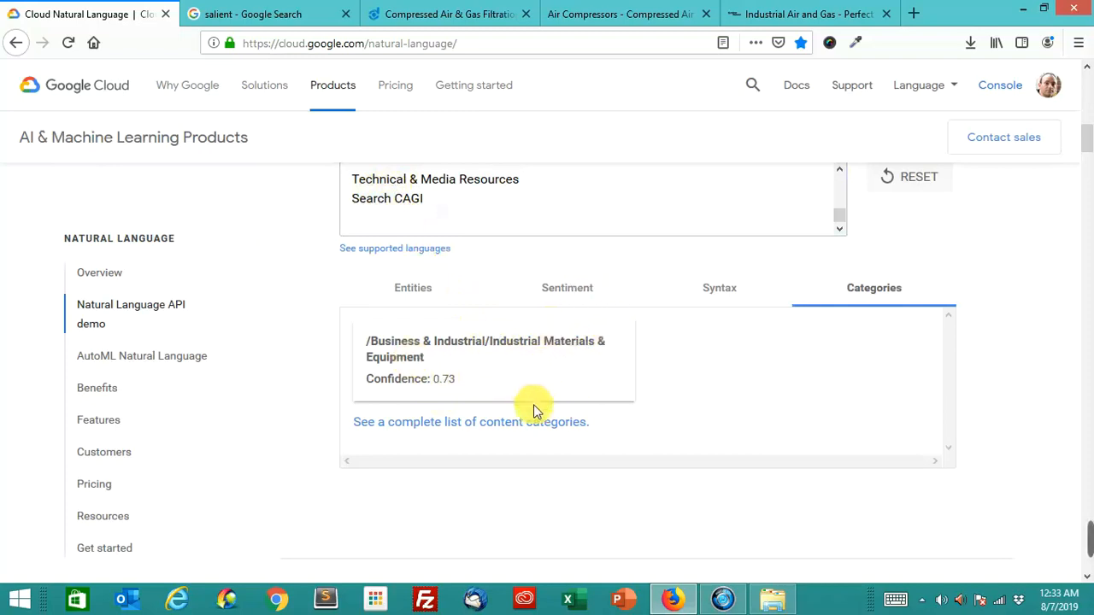
- Highlight the 0.73 confidence value of the Business & Industrial/Industrial Materials & Equipment category
left_click_drag(460, 380, 442, 385)
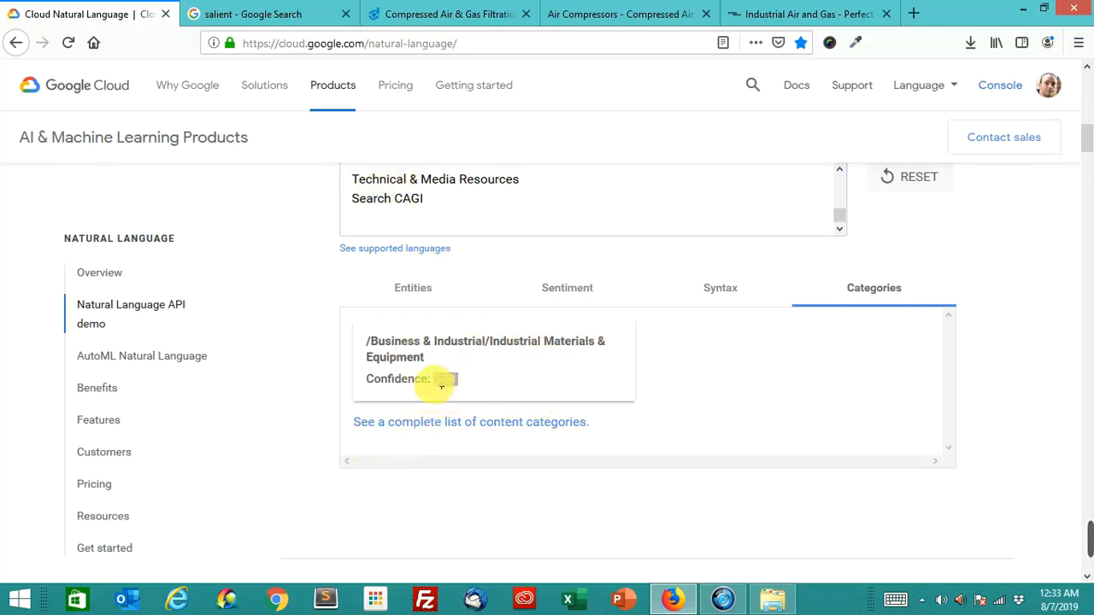
left_click(843, 423)
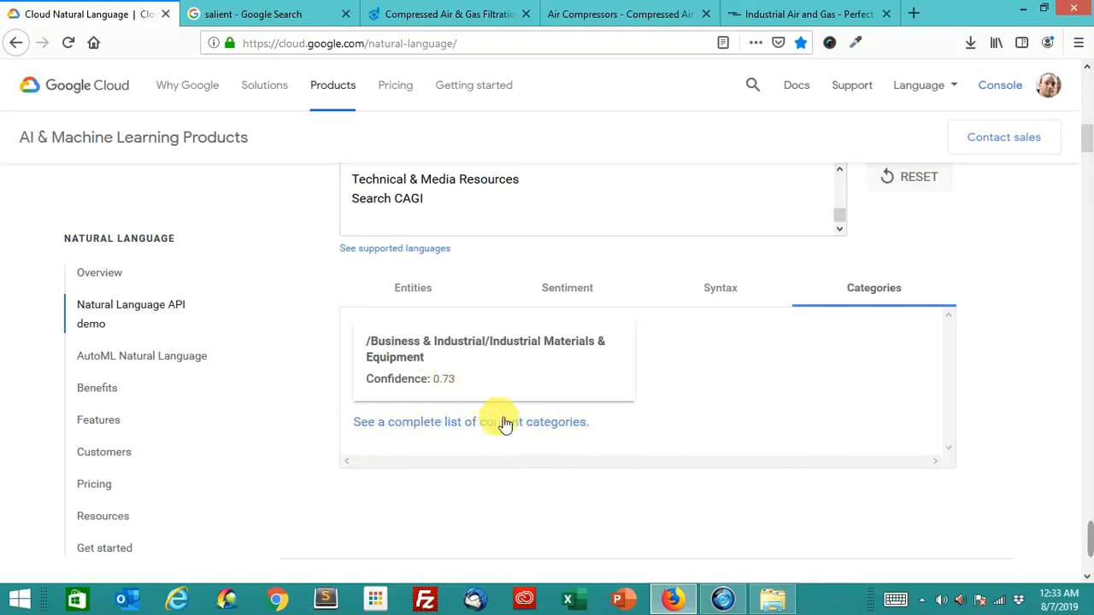
- Bring up the Donaldson Compressed Air & Gas page via the open browser tabs
left_click(756, 14)
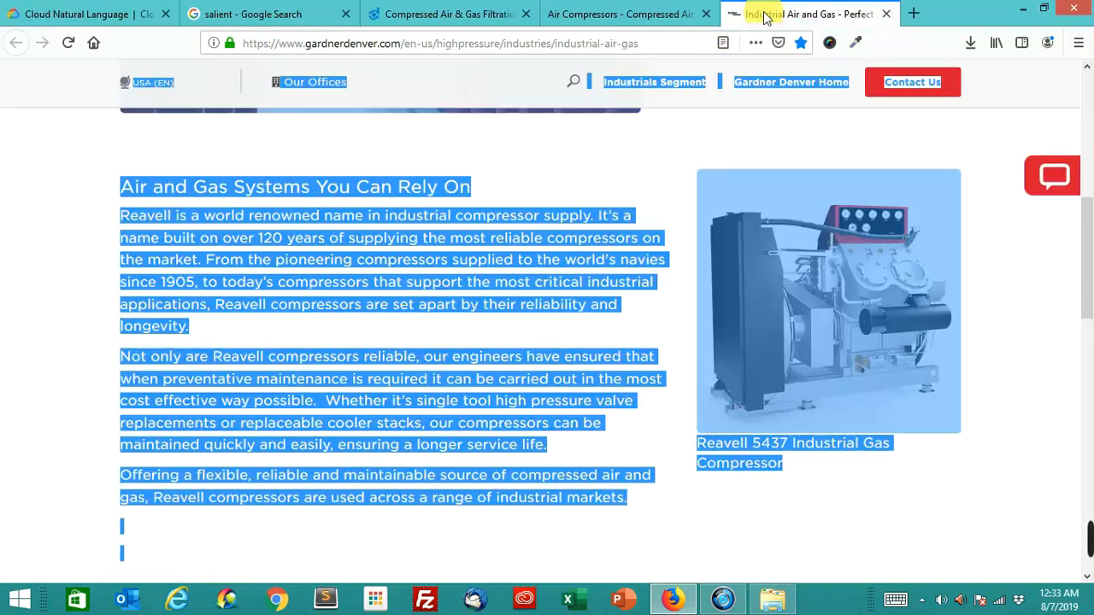
left_click(276, 13)
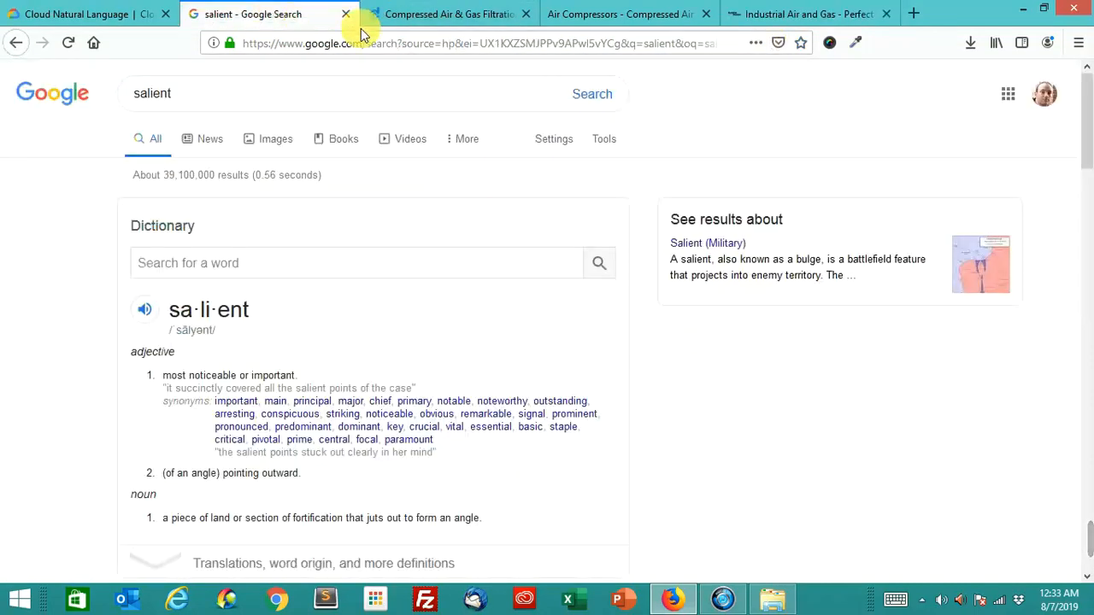
left_click(449, 13)
left_click(71, 241)
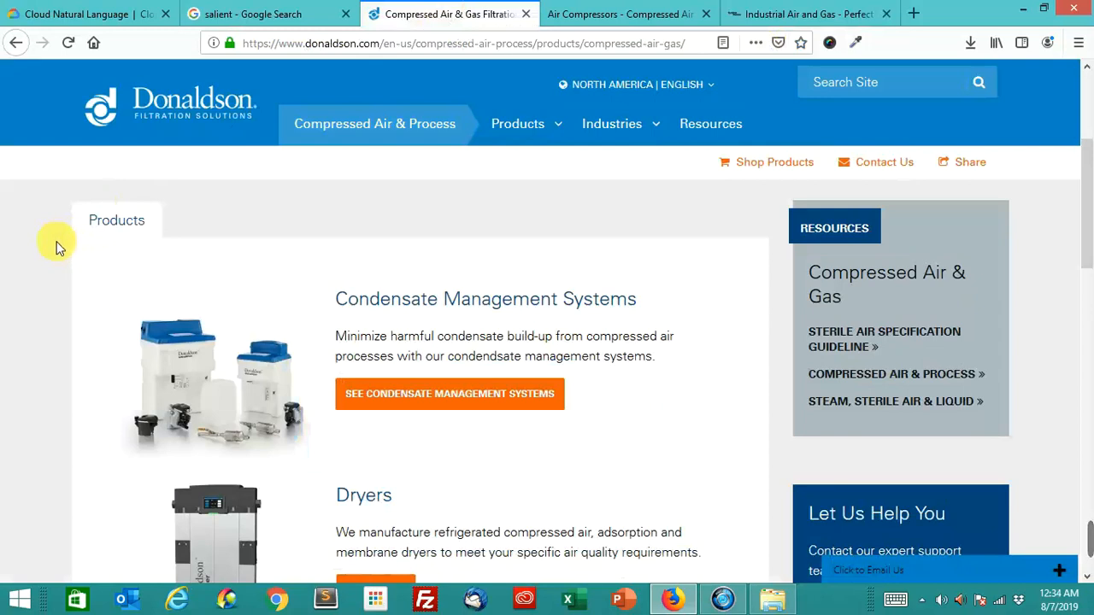
scroll(55, 247, "down", 3)
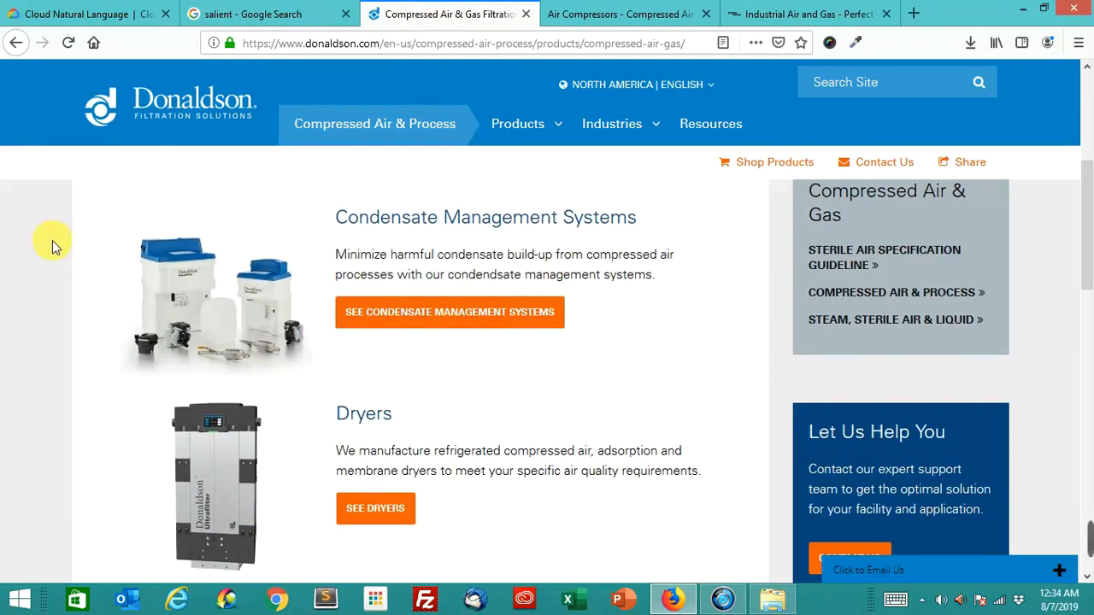
scroll(52, 244, "down", 3)
scroll(53, 246, "down", 3)
scroll(54, 246, "down", 3)
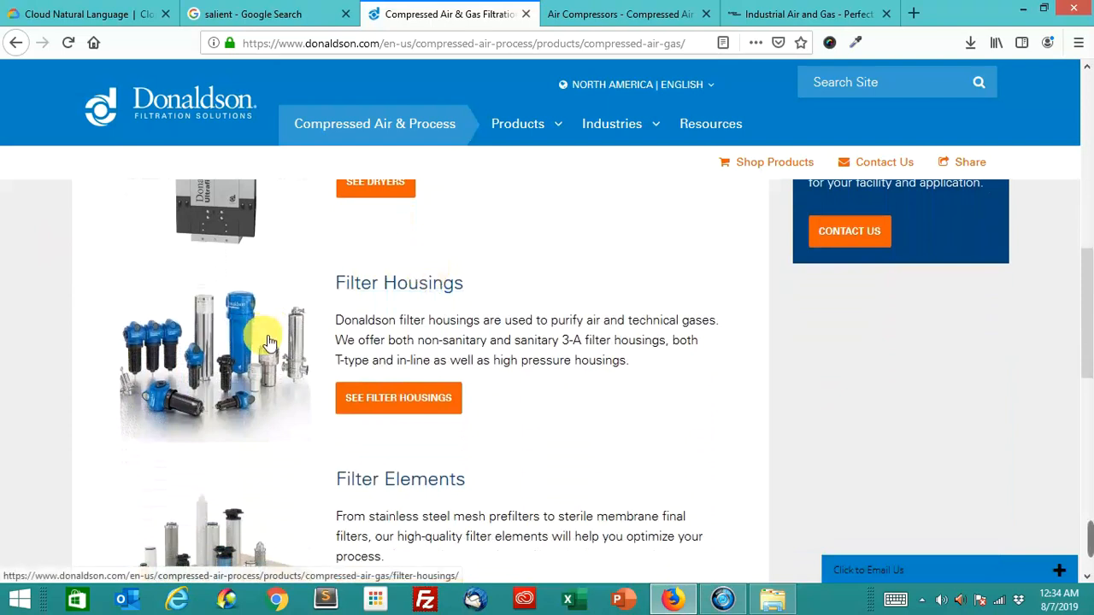
scroll(270, 342, "down", 3)
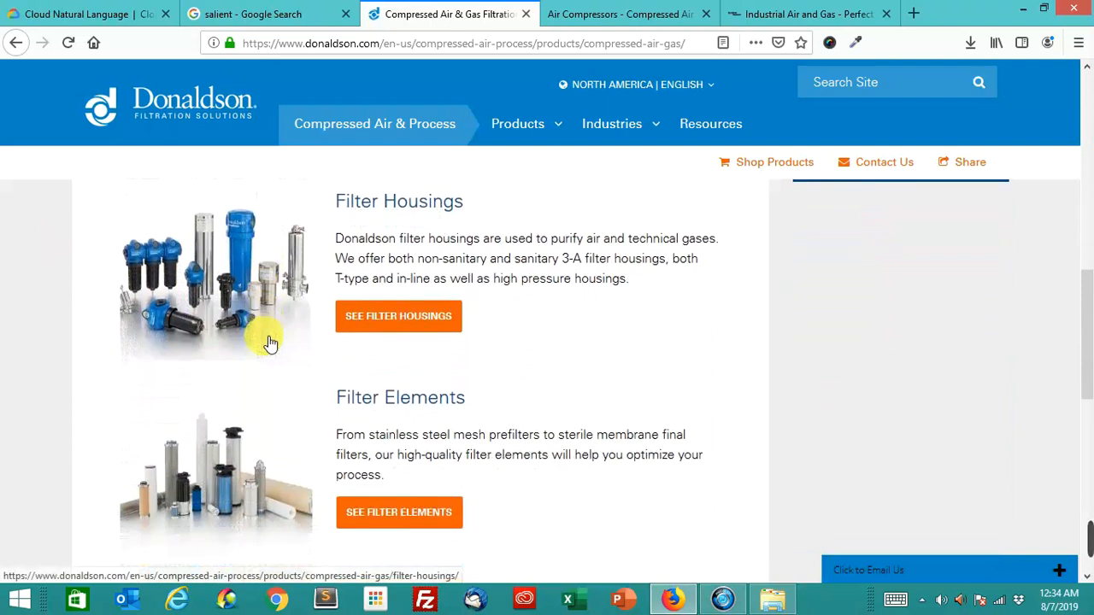
scroll(269, 342, "down", 3)
scroll(269, 341, "down", 3)
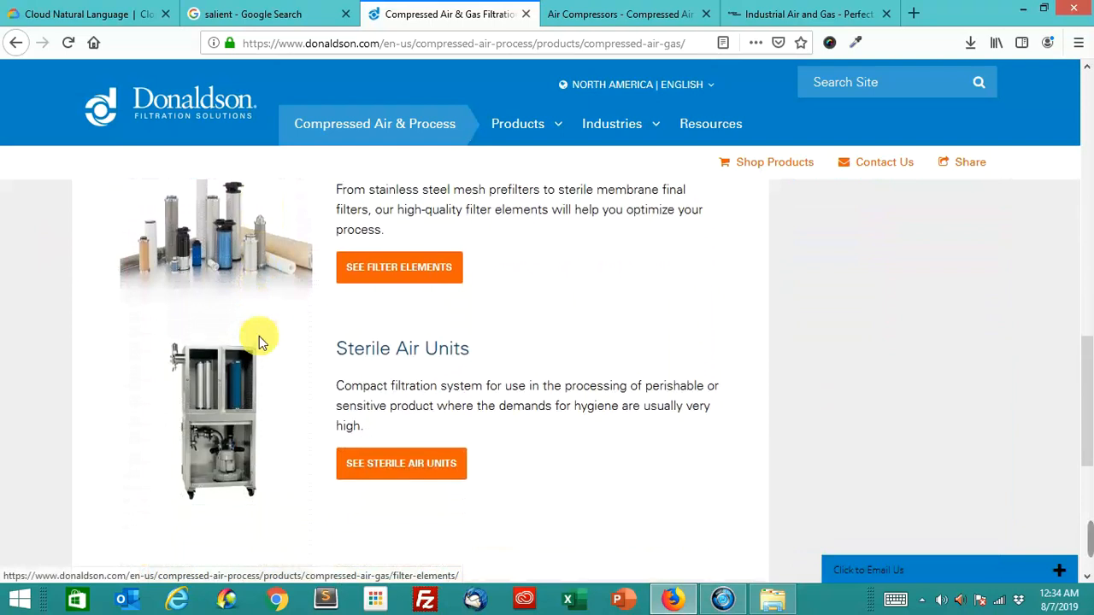
scroll(269, 342, "down", 2)
scroll(268, 342, "up", 3)
scroll(268, 342, "up", 4)
scroll(268, 342, "up", 2)
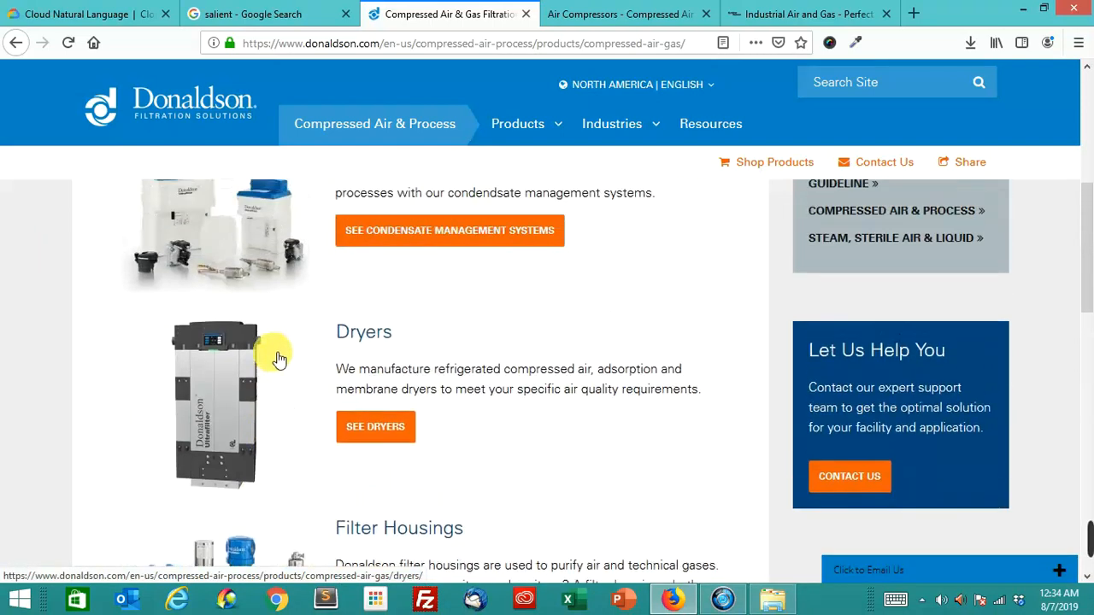
scroll(280, 357, "up", 2)
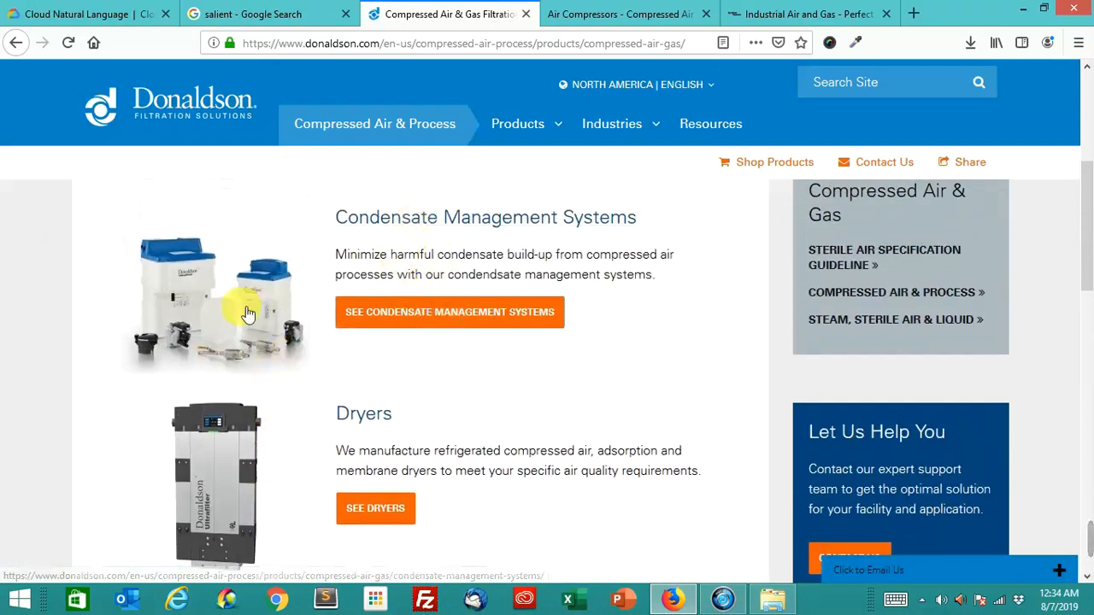
- Select all the text on the Donaldson page and copy it to the clipboard
key("ctrl+a")
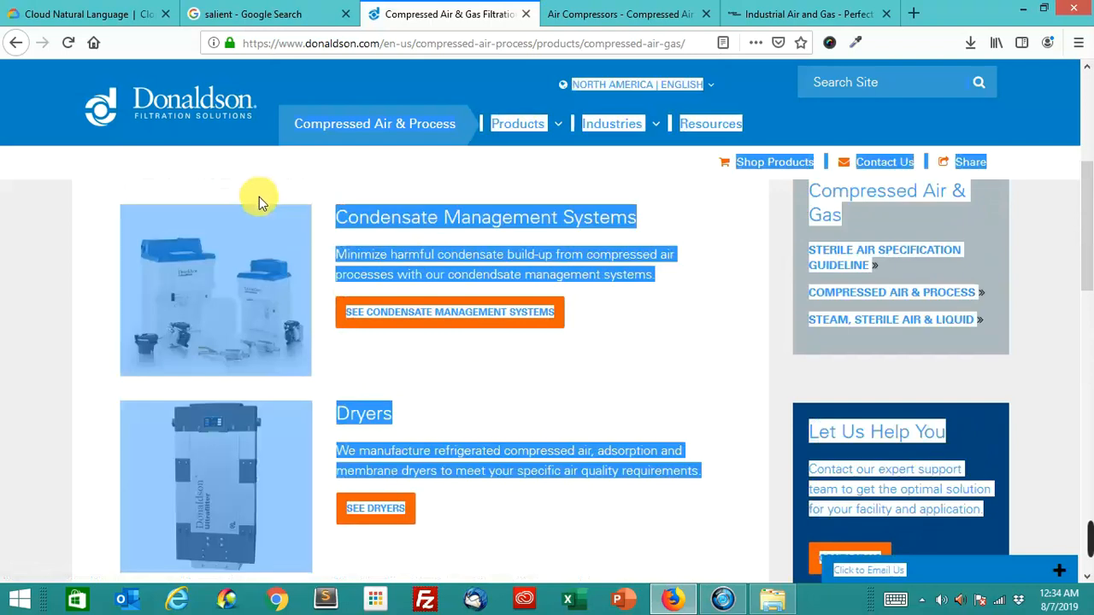
right_click(259, 199)
left_click(304, 226)
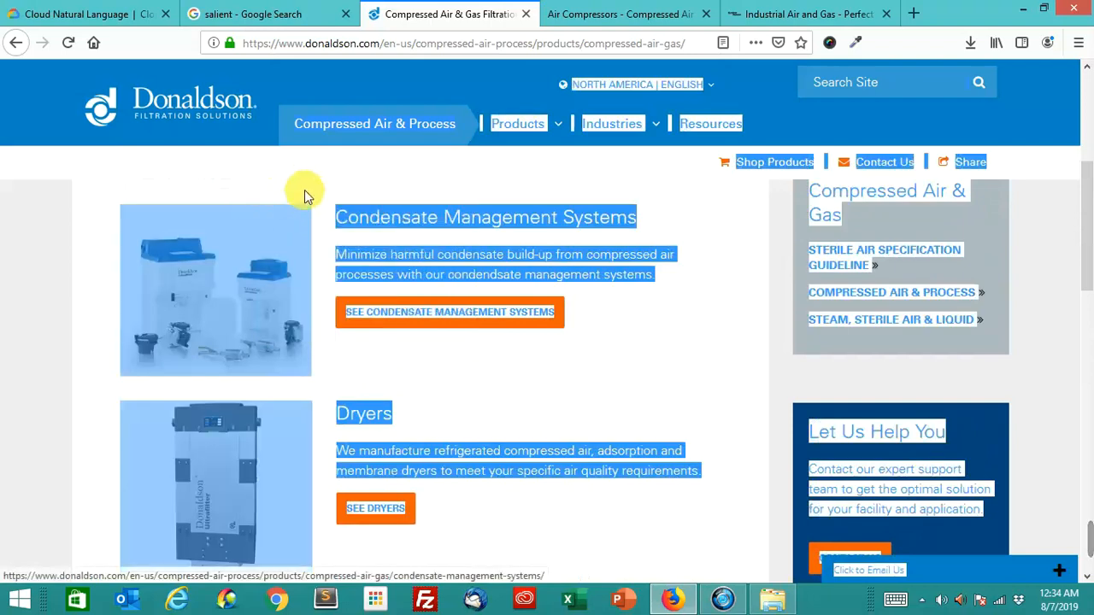
right_click(304, 189)
left_click(338, 206)
- Replace the demo's input text with the pasted Donaldson page text and analyse it
left_click(77, 13)
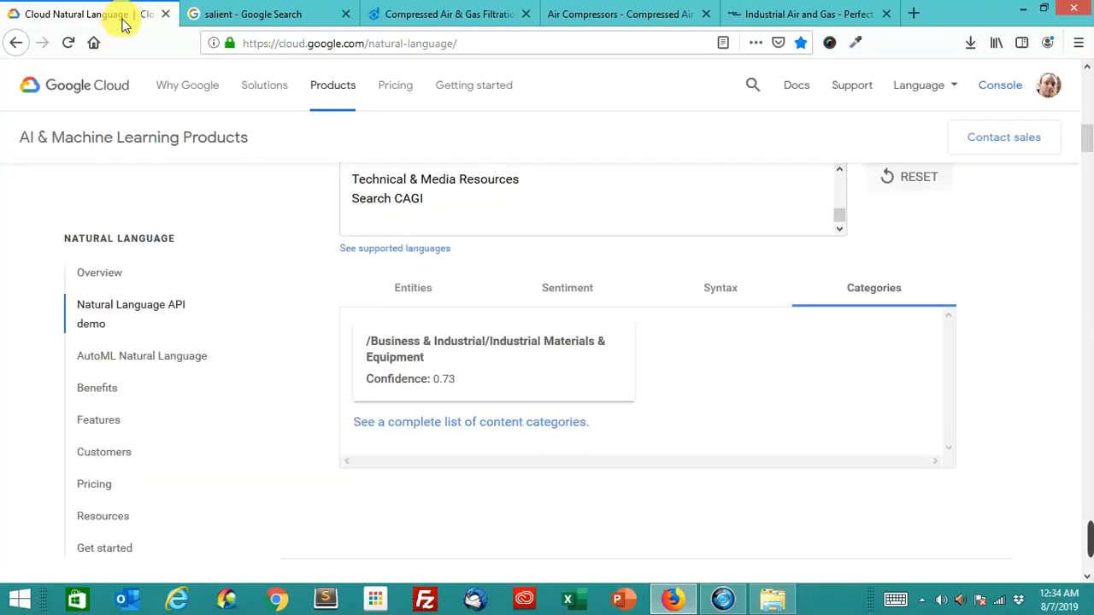
scroll(667, 325, "up", 3)
scroll(637, 376, "up", 2)
left_click(606, 463)
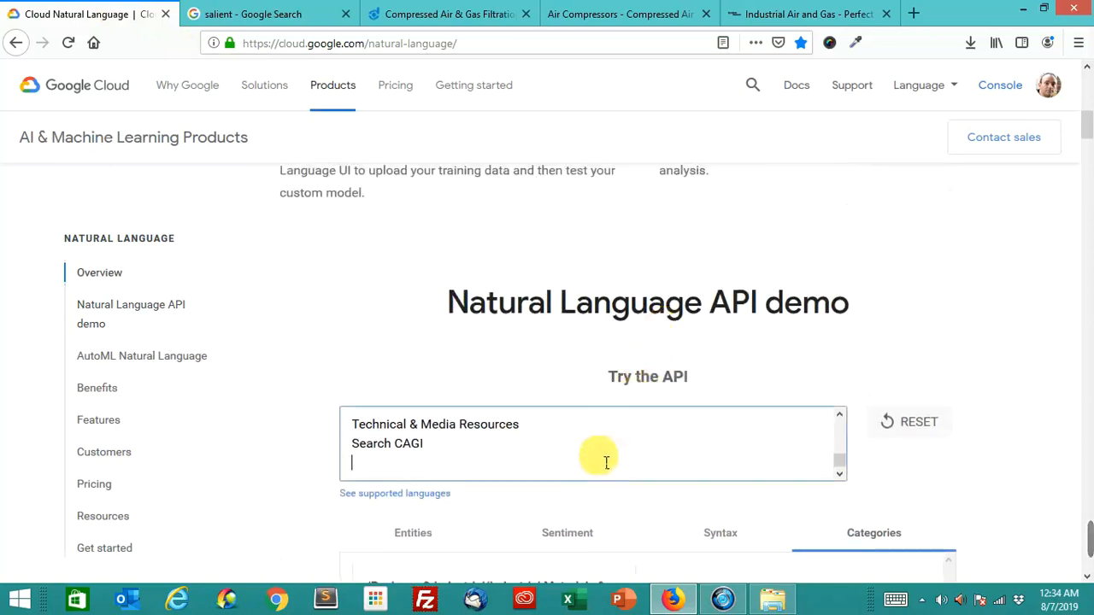
key("ctrl+a")
key("ctrl+v")
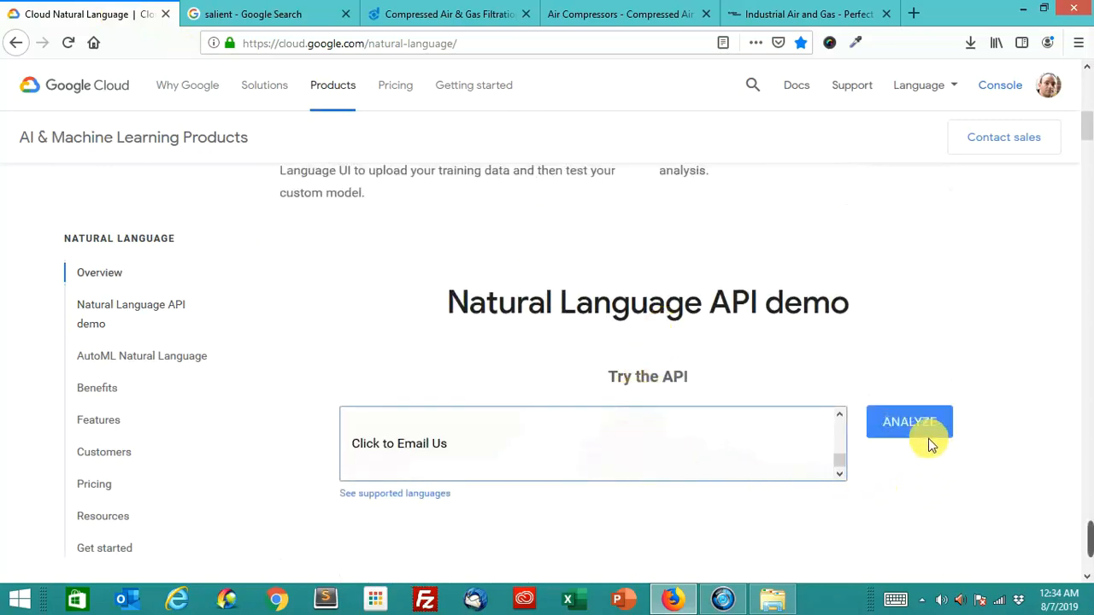
left_click(909, 421)
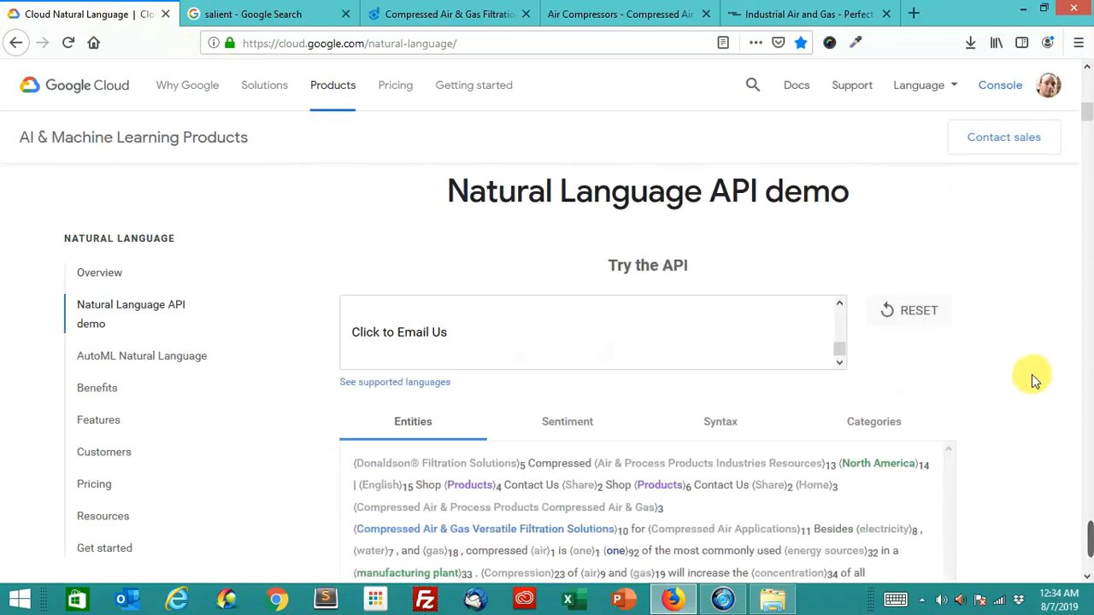
scroll(1034, 380, "down", 2)
scroll(1035, 380, "down", 1)
scroll(1034, 380, "down", 1)
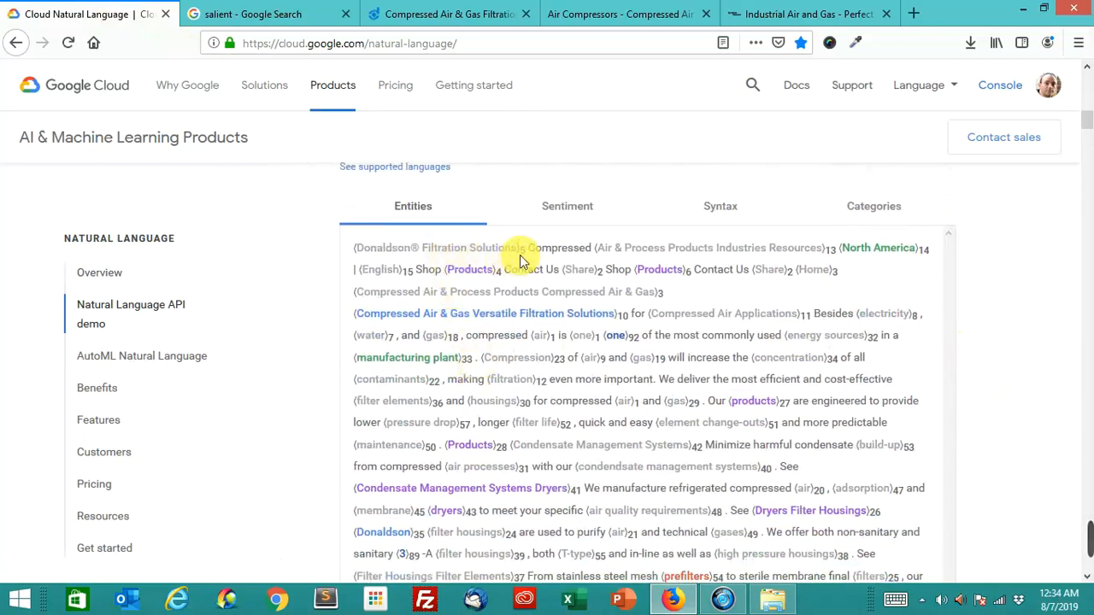
- Review the Donaldson entity cards, checking the Donaldson® Filtration Solutions entity against the source page, then move to sentiment
left_click_drag(519, 248, 362, 257)
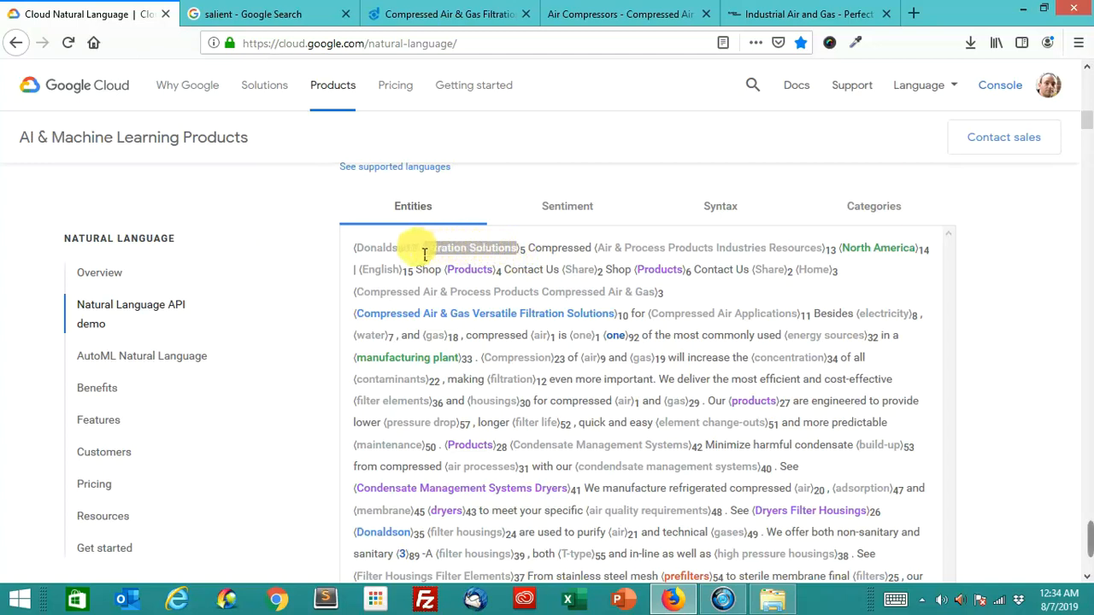
left_click(361, 256)
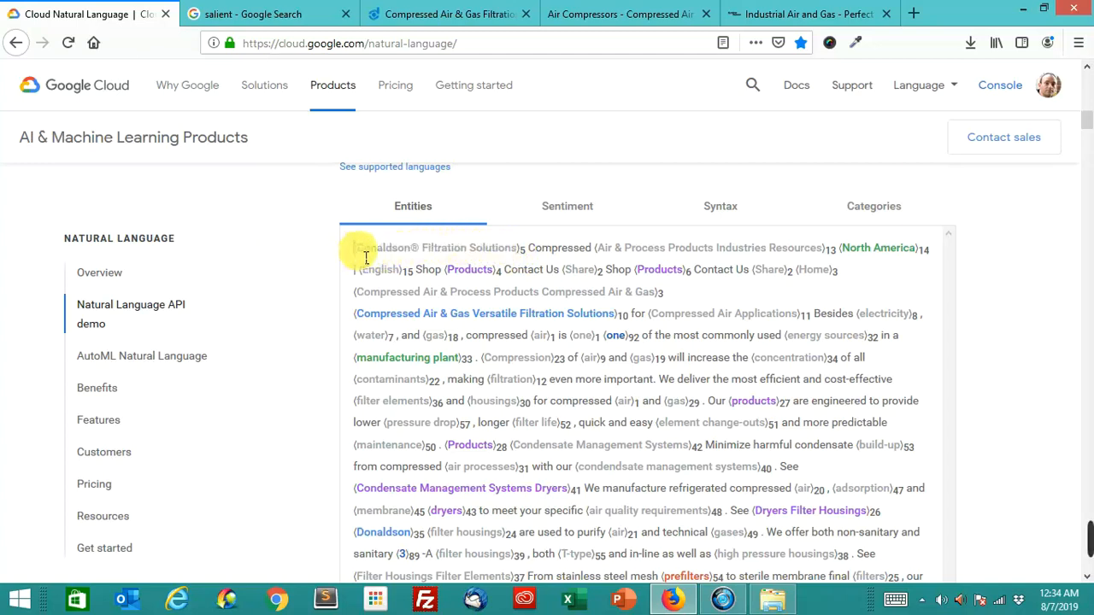
left_click_drag(357, 248, 410, 248)
left_click(1000, 272)
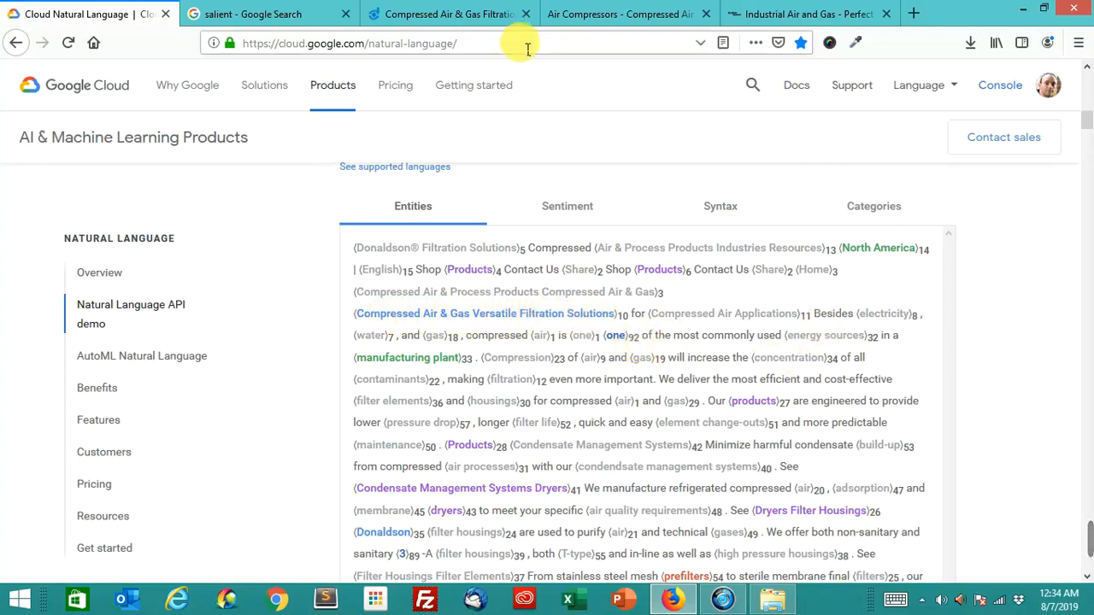
left_click(449, 13)
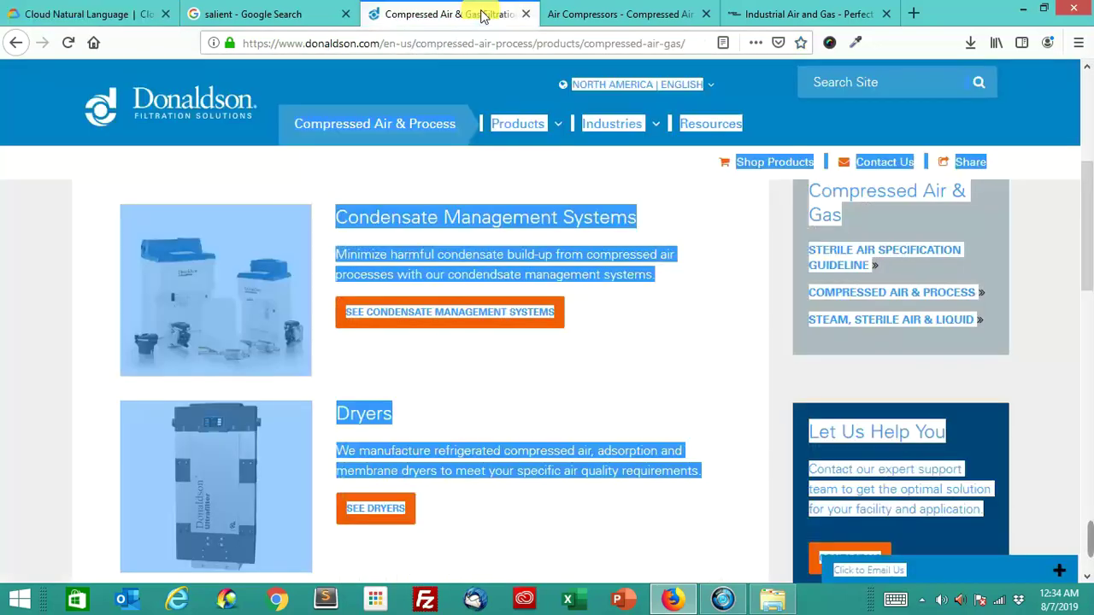
left_click(26, 403)
scroll(28, 402, "up", 5)
scroll(28, 402, "up", 3)
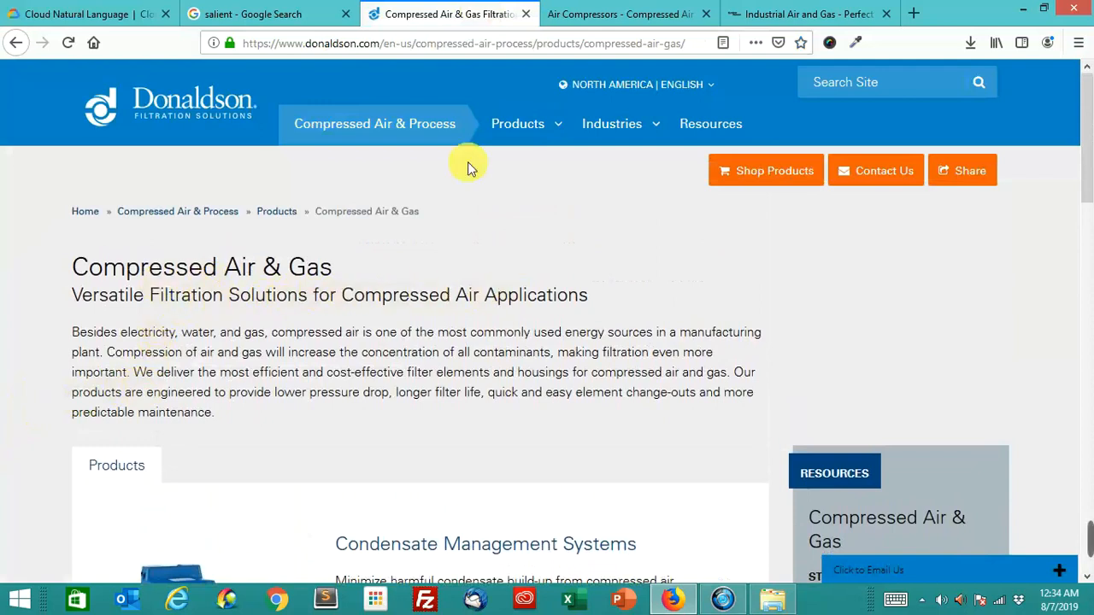
left_click(86, 14)
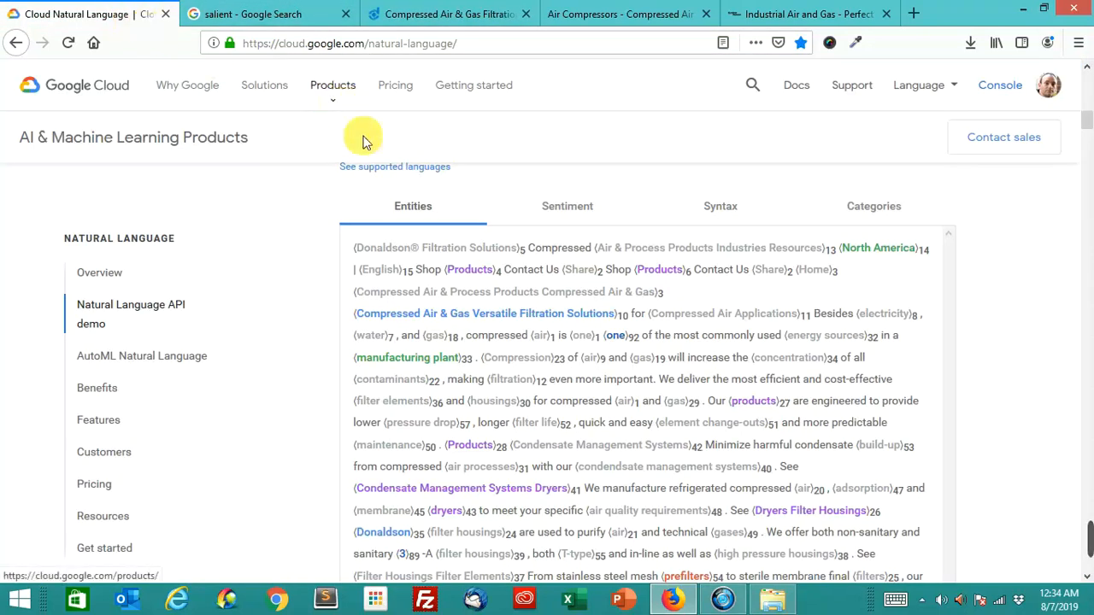
scroll(1076, 338, "down", 4)
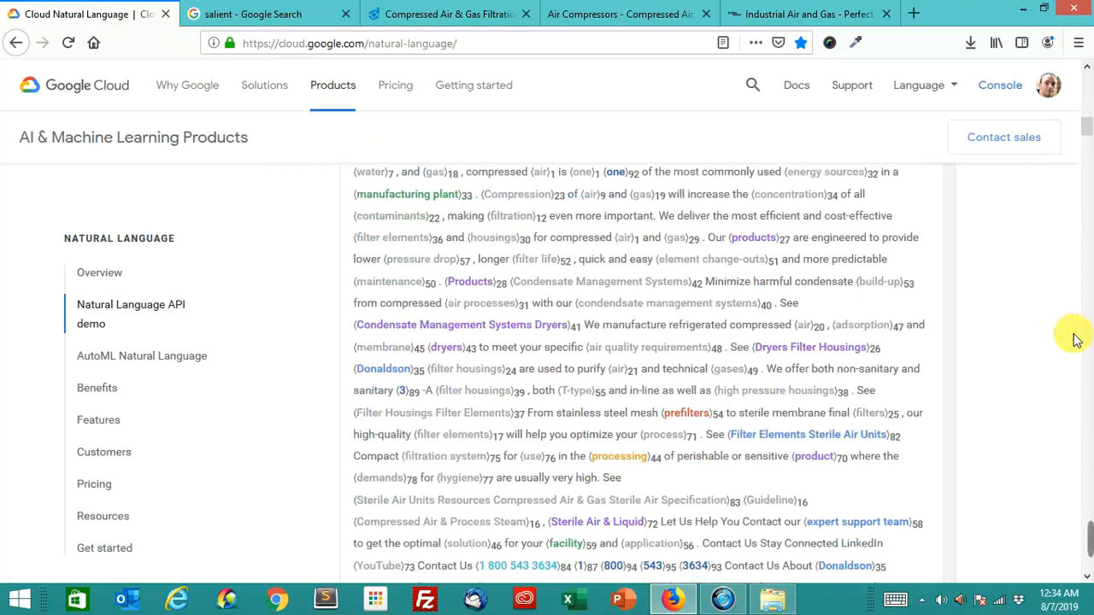
scroll(1076, 338, "down", 4)
scroll(1075, 339, "down", 4)
scroll(1075, 339, "down", 2)
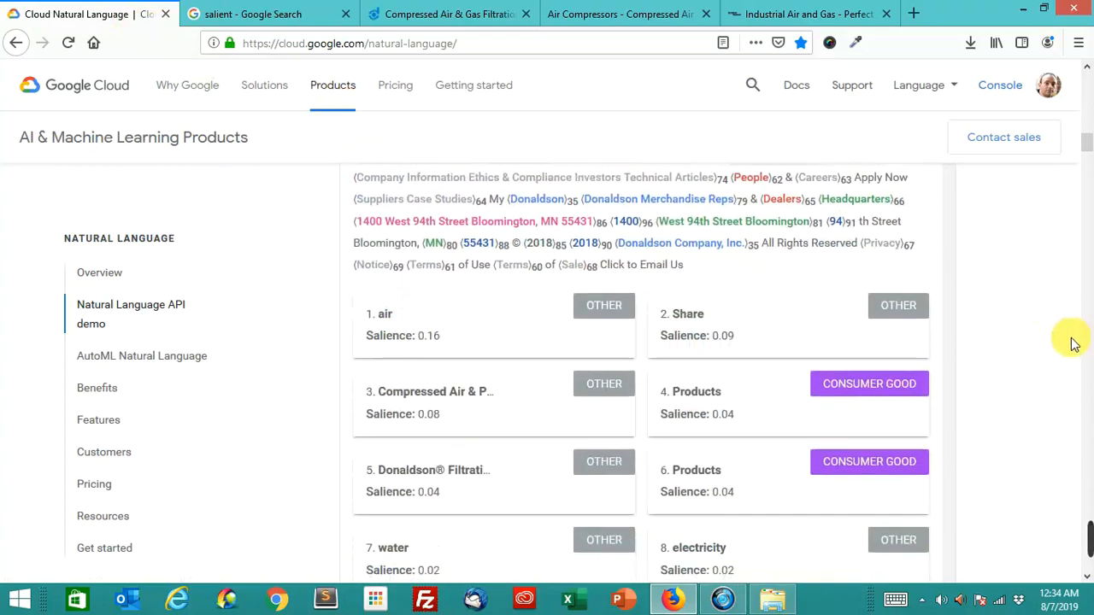
scroll(1075, 342, "down", 2)
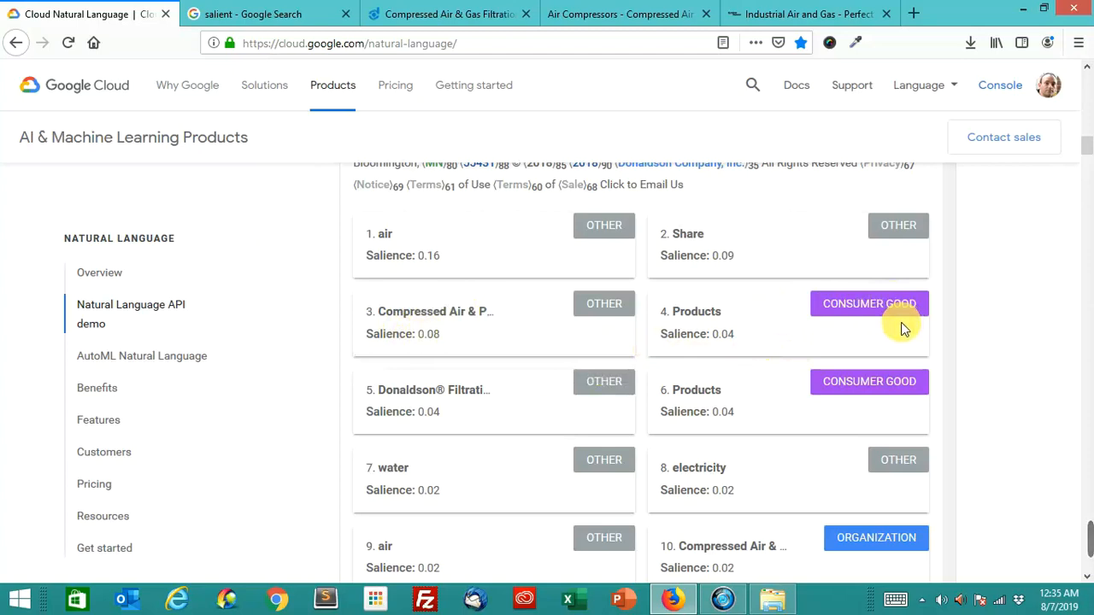
scroll(904, 329, "down", 2)
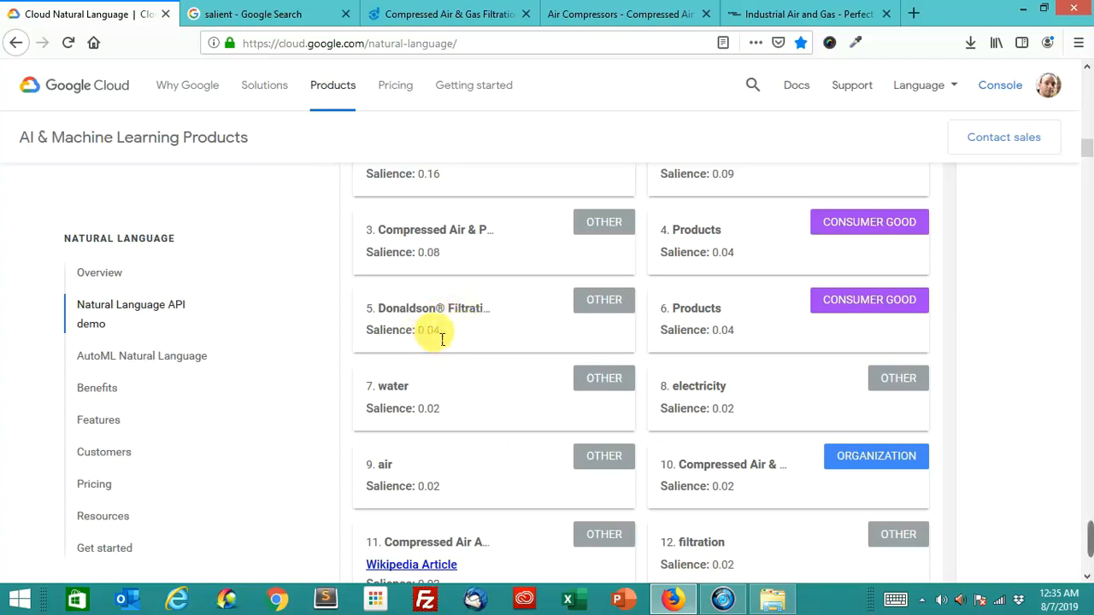
mouse_move(402, 412)
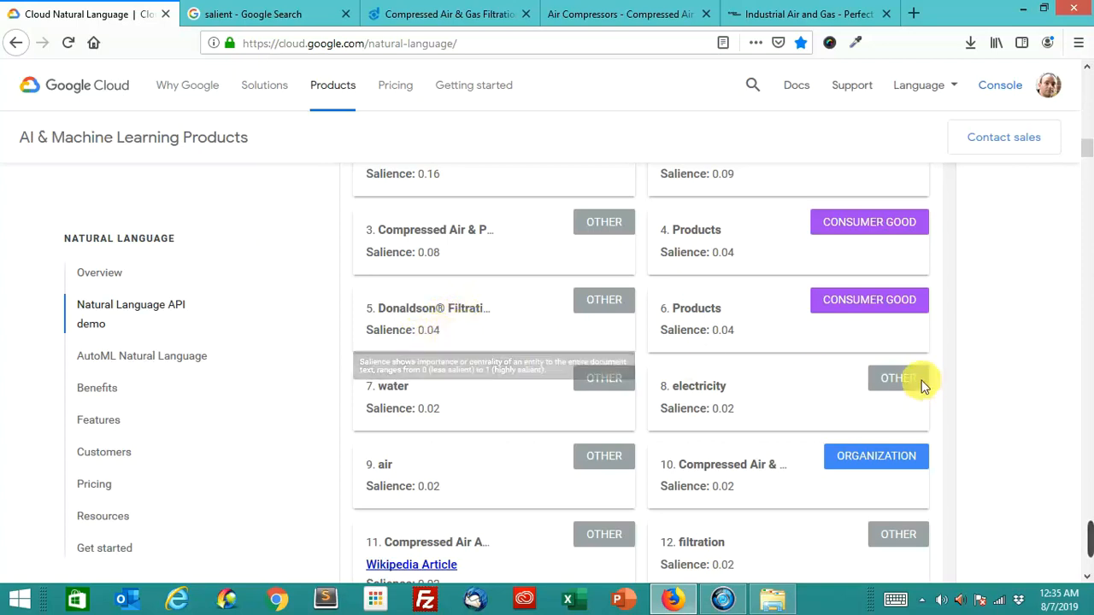
scroll(1039, 442, "down", 3)
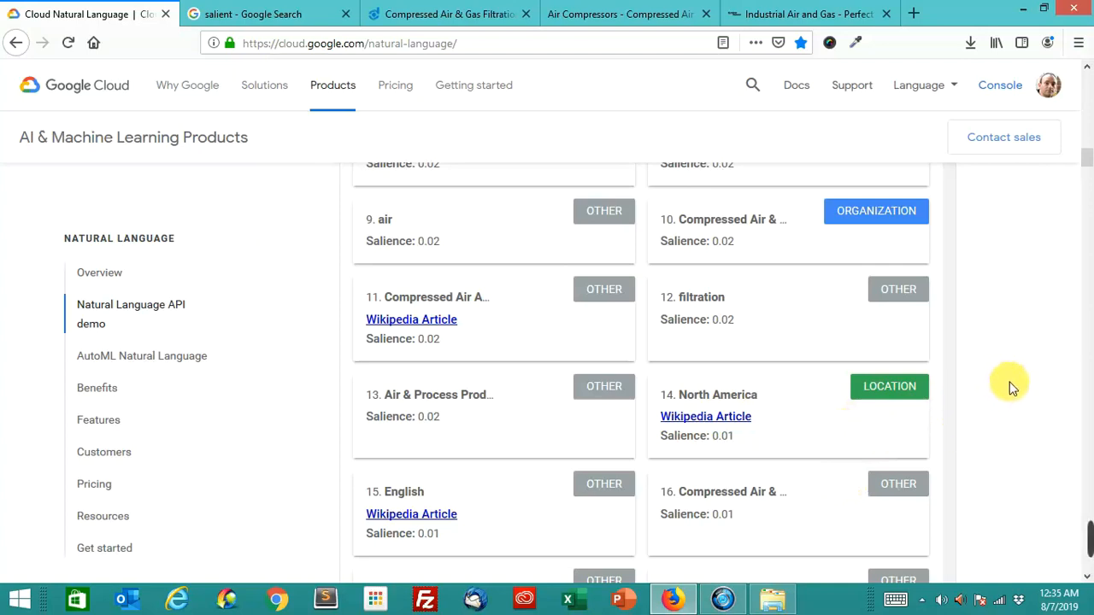
scroll(1026, 382, "down", 2)
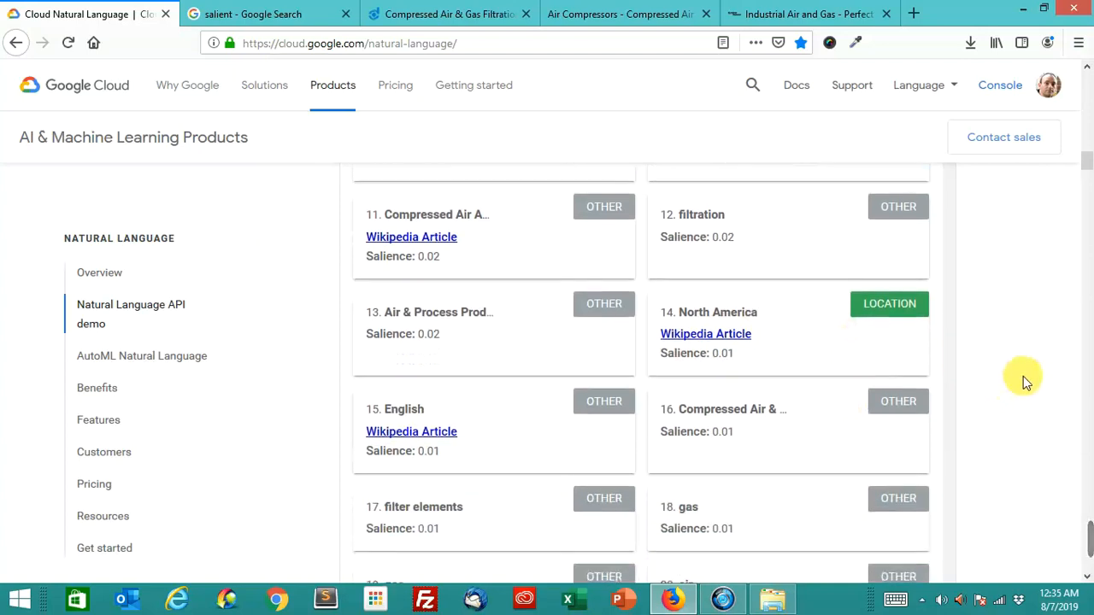
scroll(1025, 381, "down", 2)
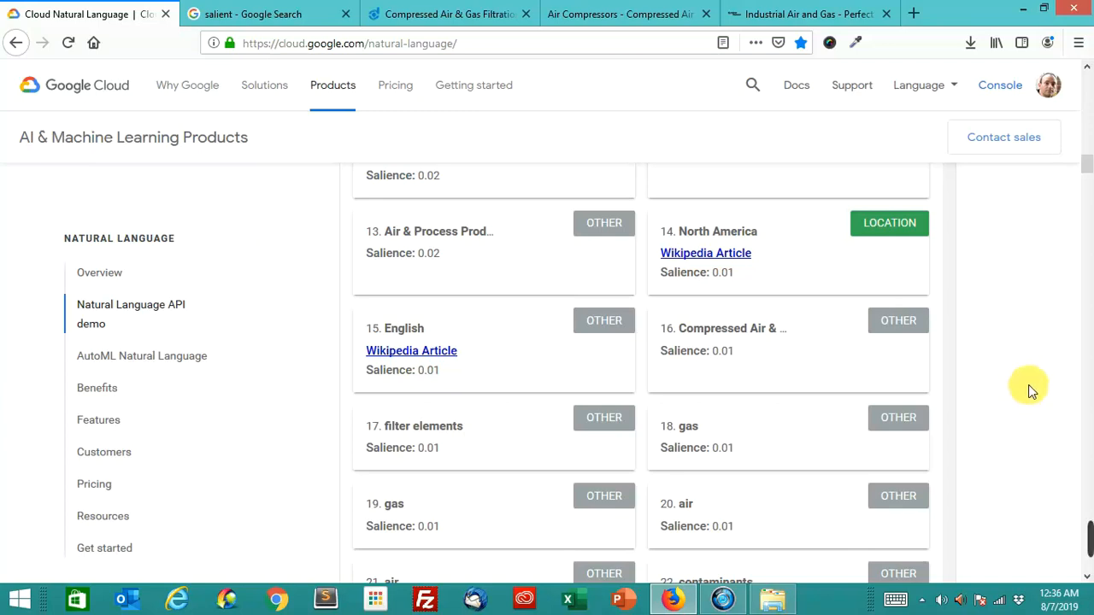
scroll(1028, 384, "down", 2)
scroll(1028, 385, "down", 1)
scroll(1029, 385, "down", 2)
scroll(1028, 385, "down", 2)
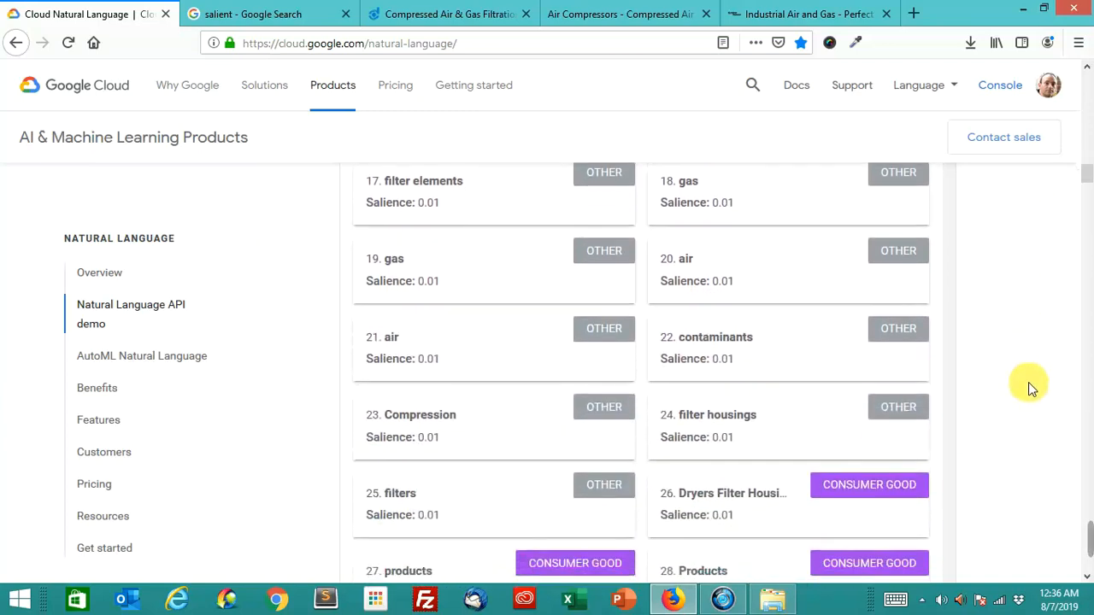
scroll(1029, 385, "down", 2)
scroll(1029, 382, "up", 3)
scroll(1028, 382, "up", 4)
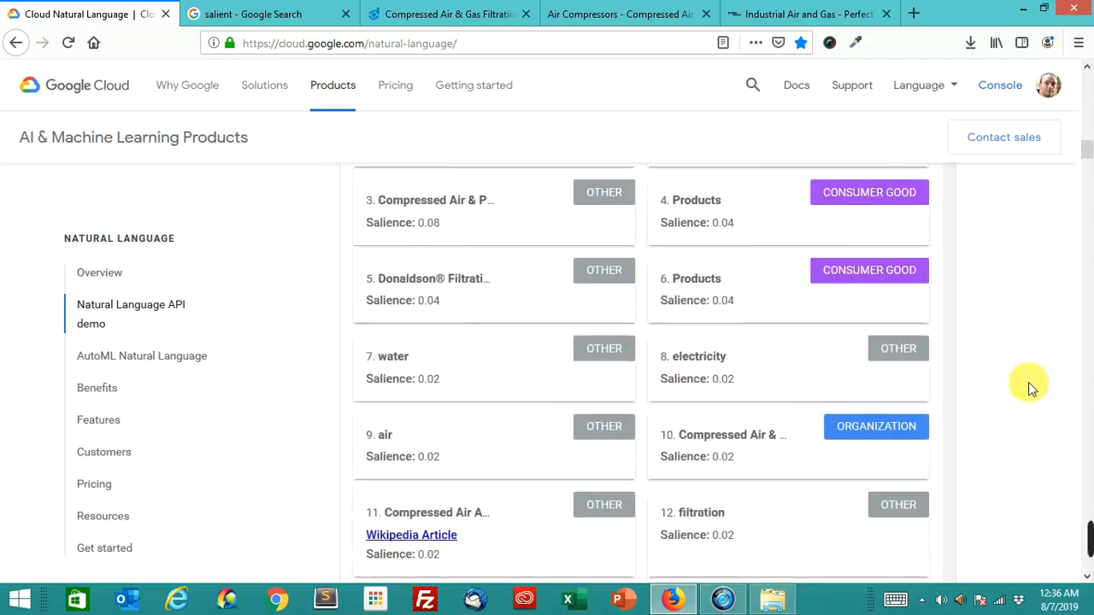
scroll(1028, 382, "up", 5)
scroll(1028, 382, "up", 3)
scroll(1029, 382, "up", 5)
scroll(1028, 382, "up", 1)
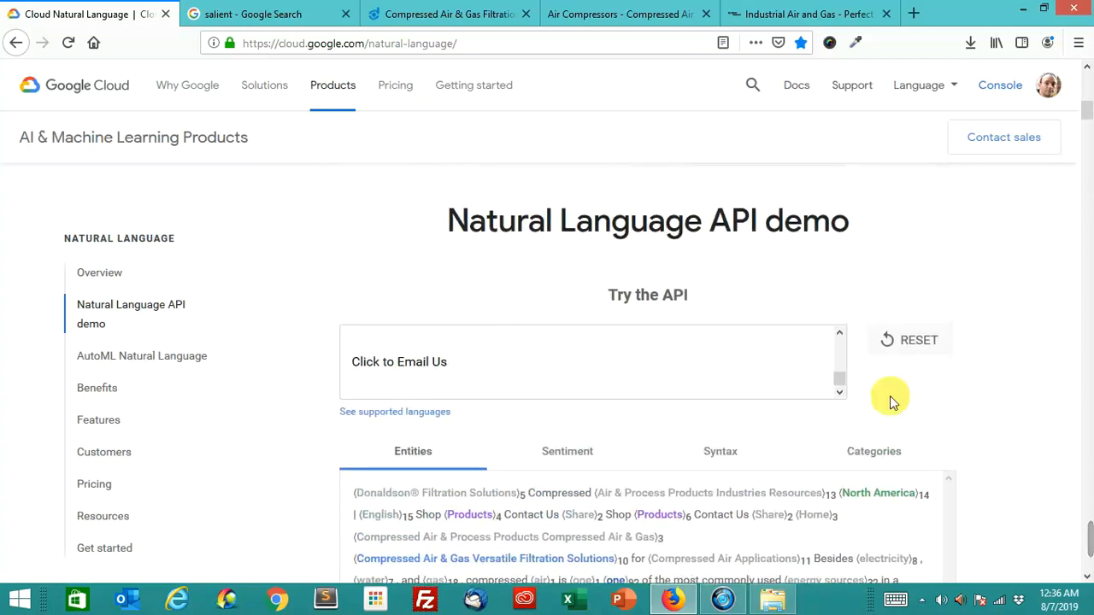
left_click(599, 456)
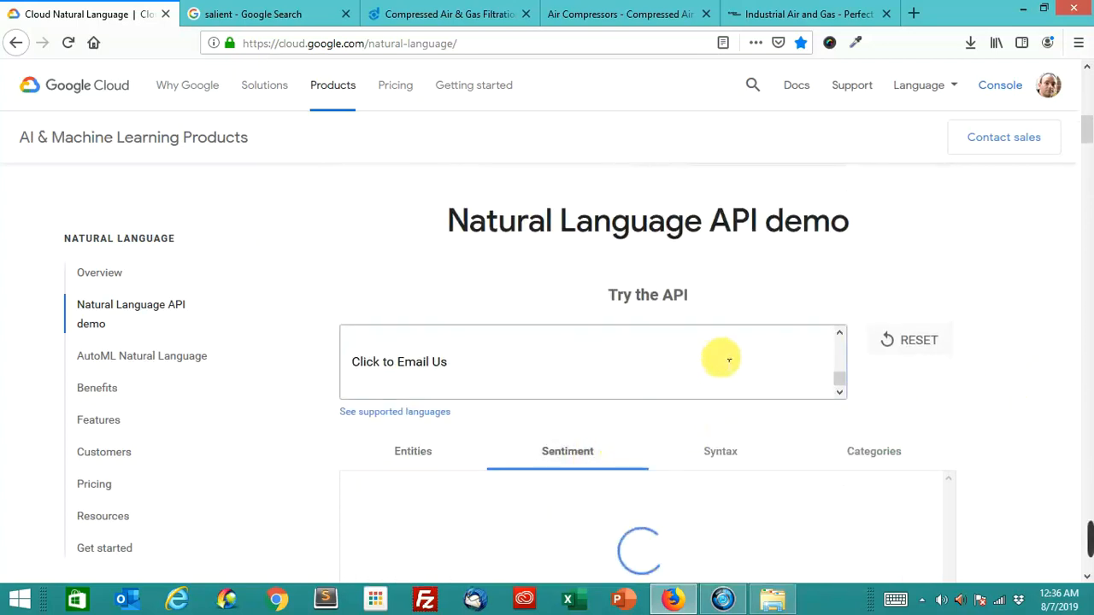
scroll(751, 398, "down", 1)
scroll(1072, 376, "down", 3)
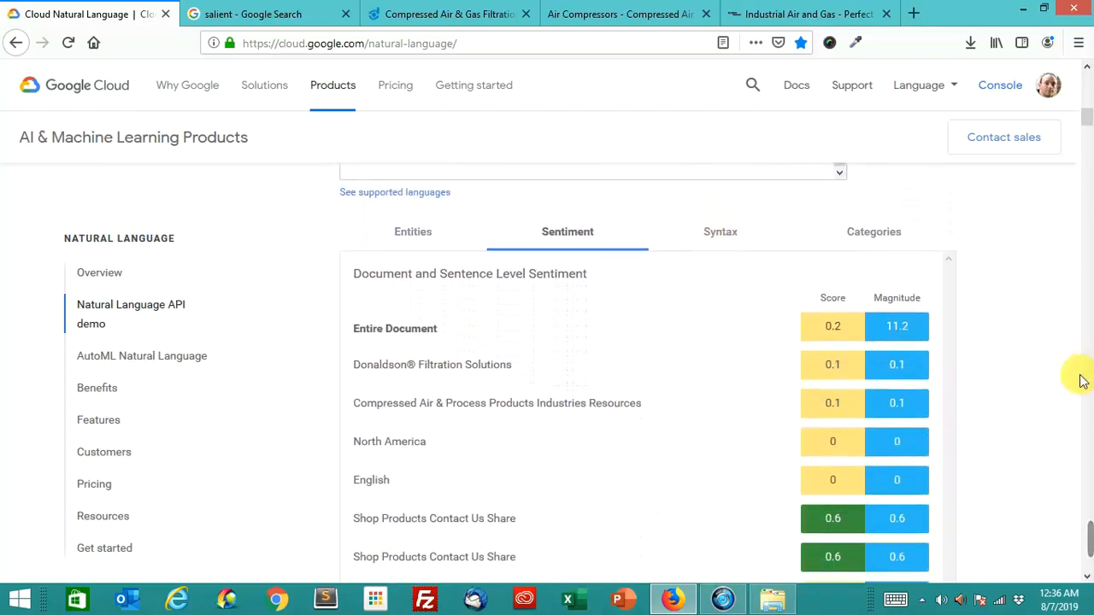
scroll(1072, 376, "down", 4)
scroll(1072, 376, "up", 2)
scroll(1072, 376, "up", 1)
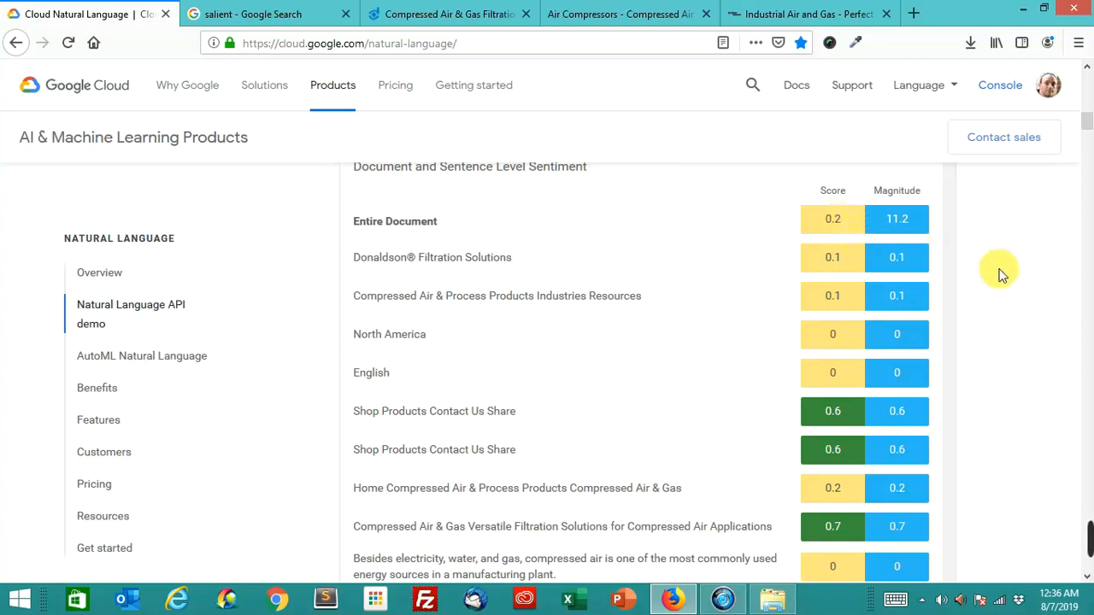
scroll(1005, 282, "down", 3)
scroll(1007, 282, "down", 3)
scroll(1007, 282, "down", 1)
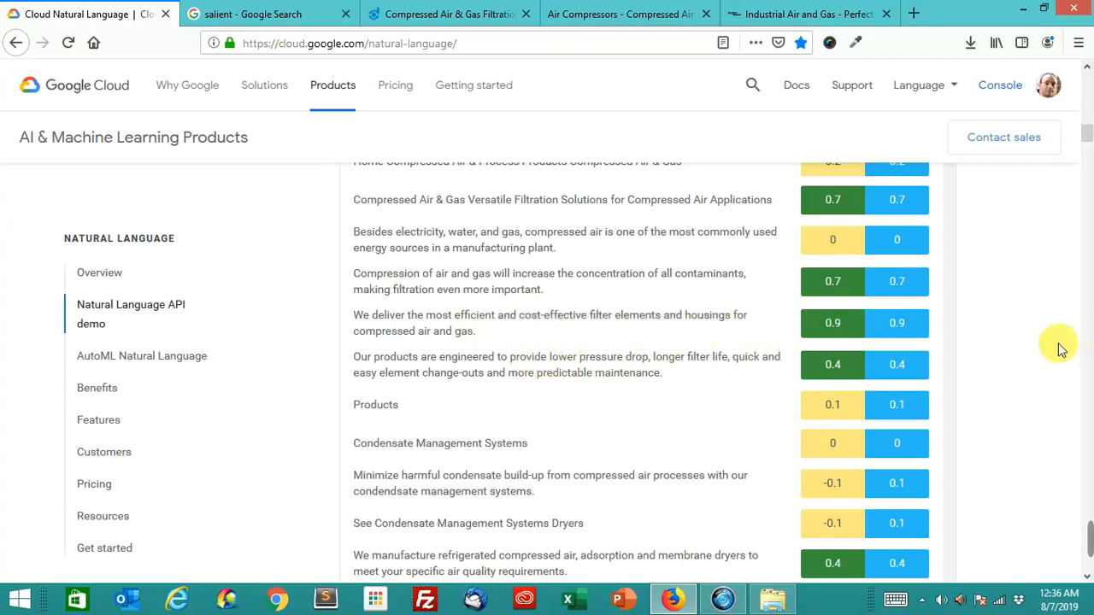
scroll(1055, 355, "down", 2)
scroll(1034, 352, "down", 1)
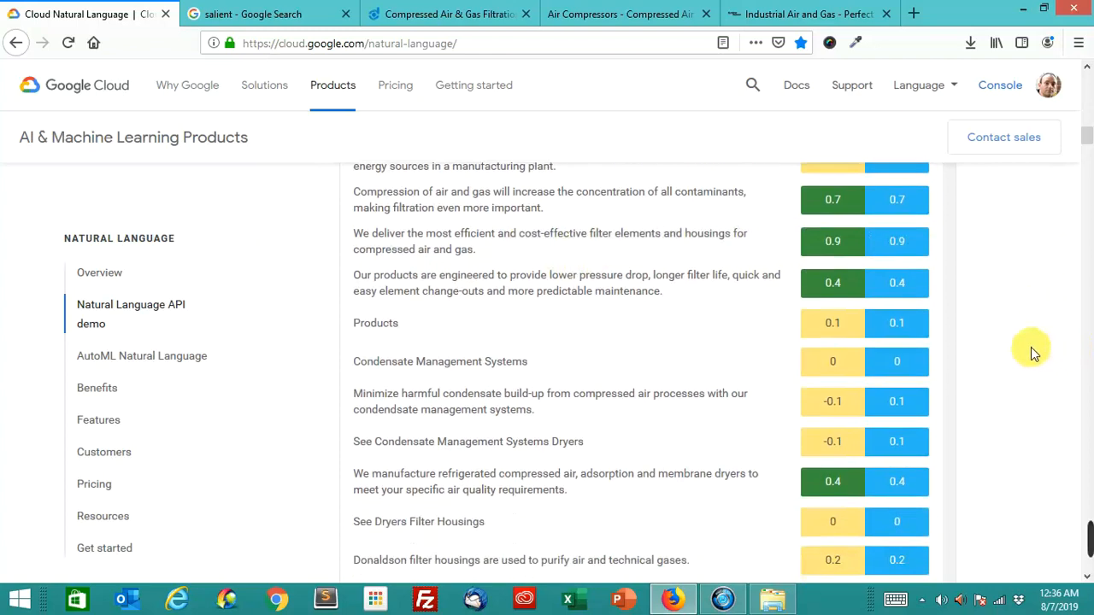
scroll(1034, 352, "down", 3)
scroll(1034, 352, "down", 3)
scroll(1033, 359, "down", 2)
scroll(1033, 359, "down", 2)
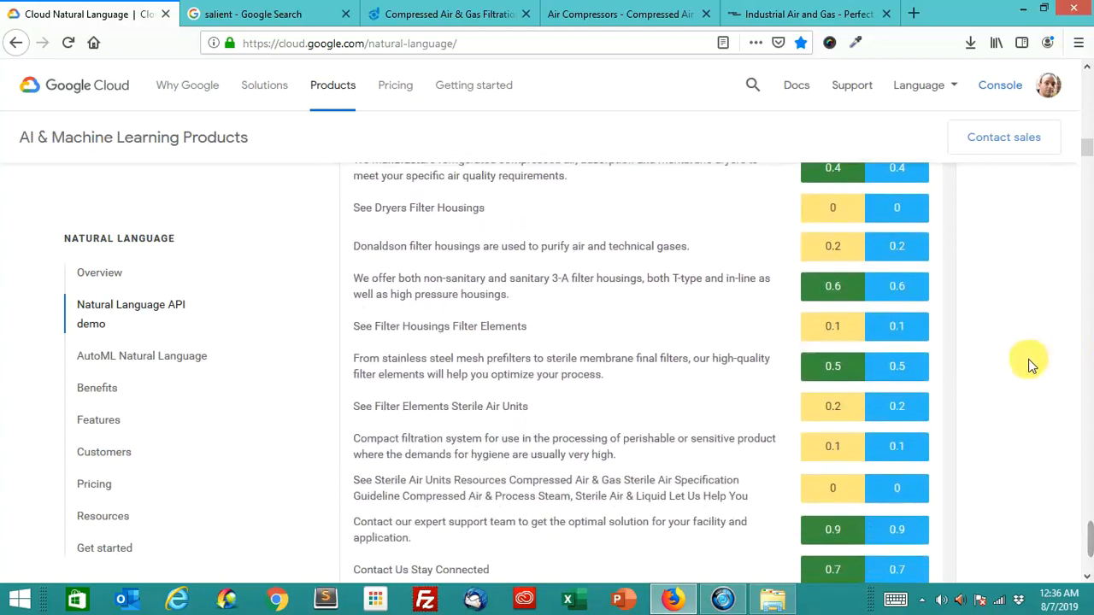
scroll(1029, 360, "down", 1)
scroll(1029, 359, "down", 2)
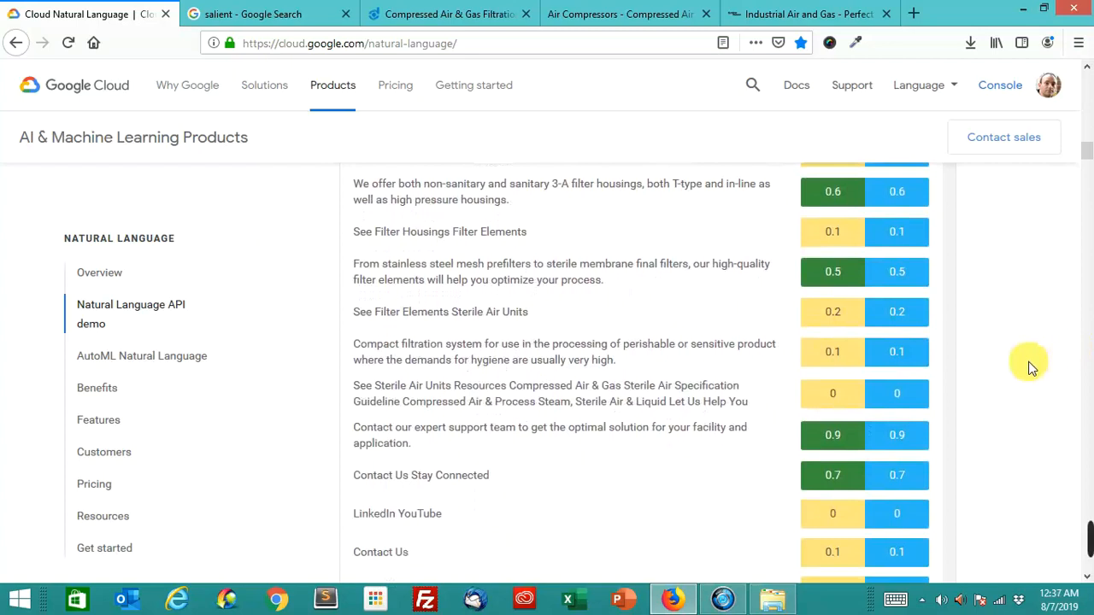
scroll(1032, 366, "down", 2)
scroll(1032, 366, "down", 1)
scroll(1032, 366, "down", 1)
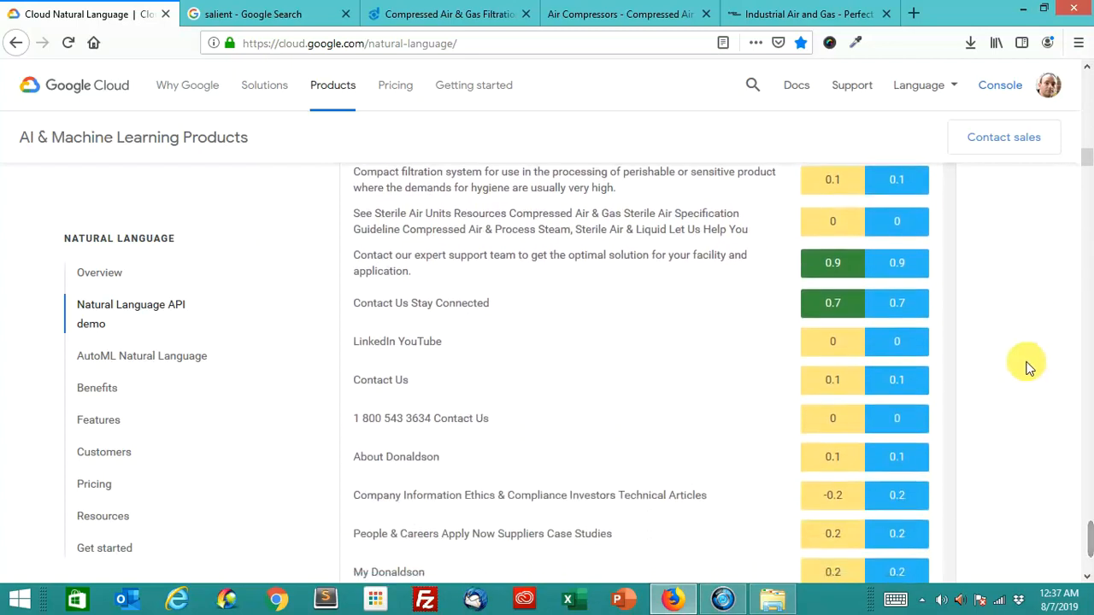
scroll(1030, 368, "down", 1)
scroll(1029, 367, "down", 1)
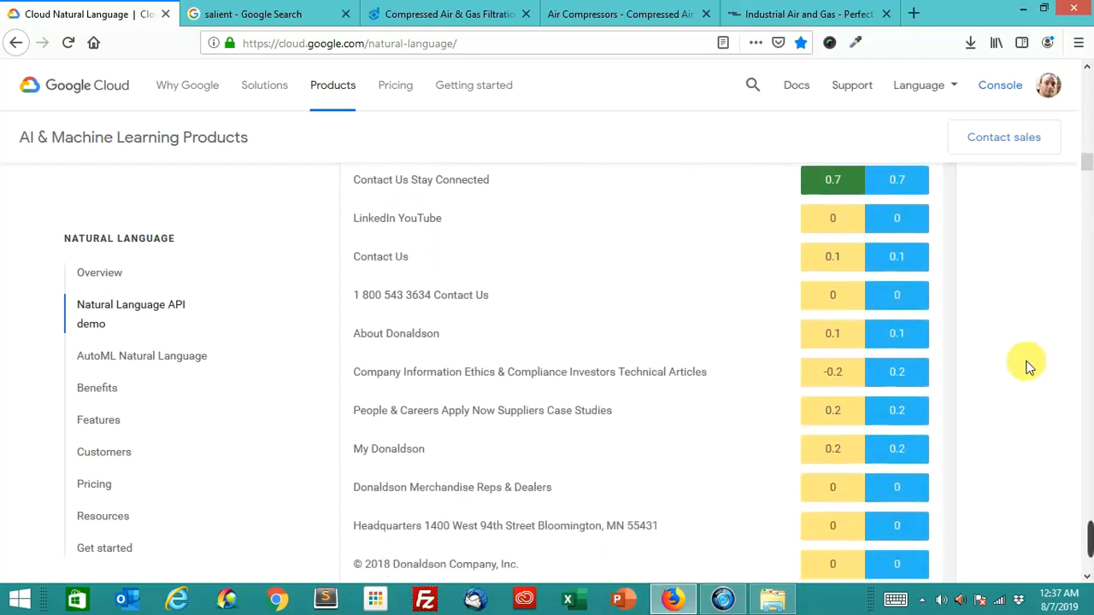
scroll(1029, 368, "down", 1)
scroll(1029, 368, "down", 1)
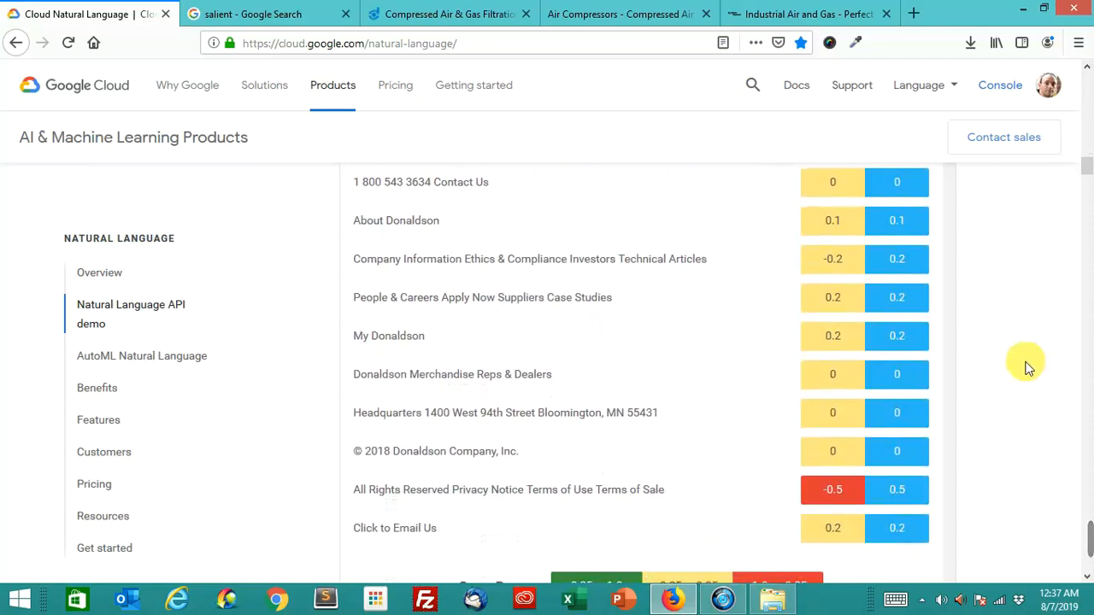
scroll(1022, 365, "down", 1)
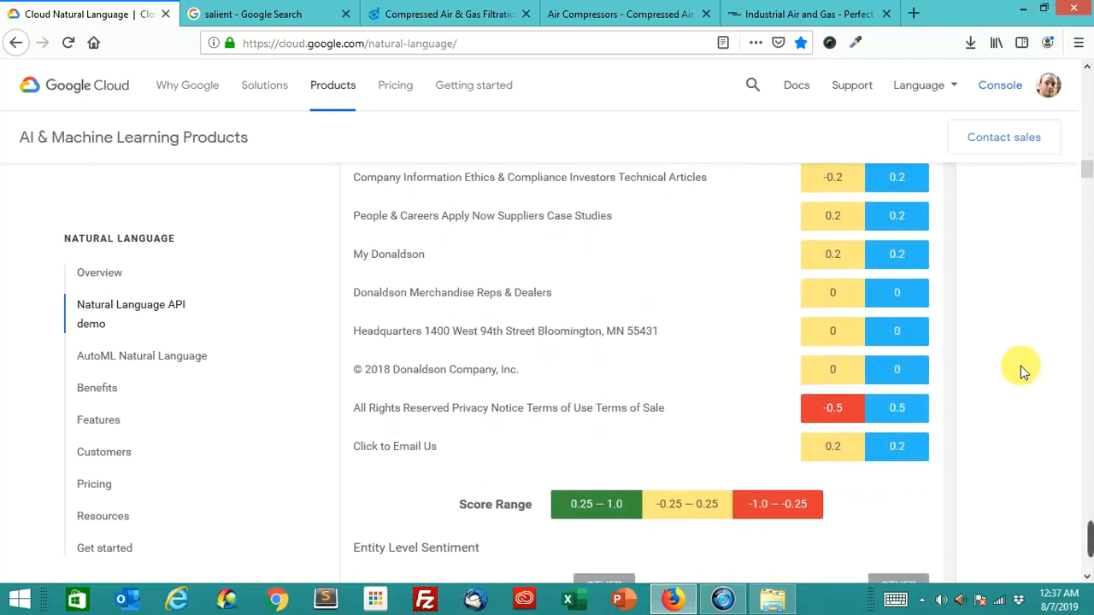
scroll(1004, 382, "up", 3)
scroll(1005, 382, "up", 3)
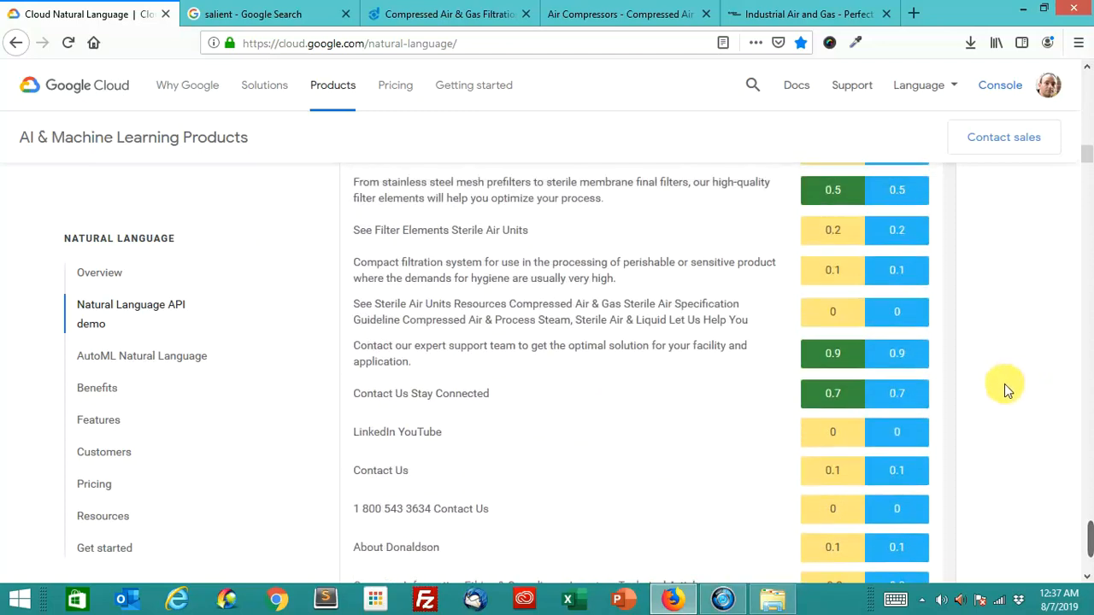
scroll(1004, 384, "up", 3)
scroll(1005, 389, "up", 3)
scroll(1004, 395, "up", 2)
scroll(1004, 392, "up", 2)
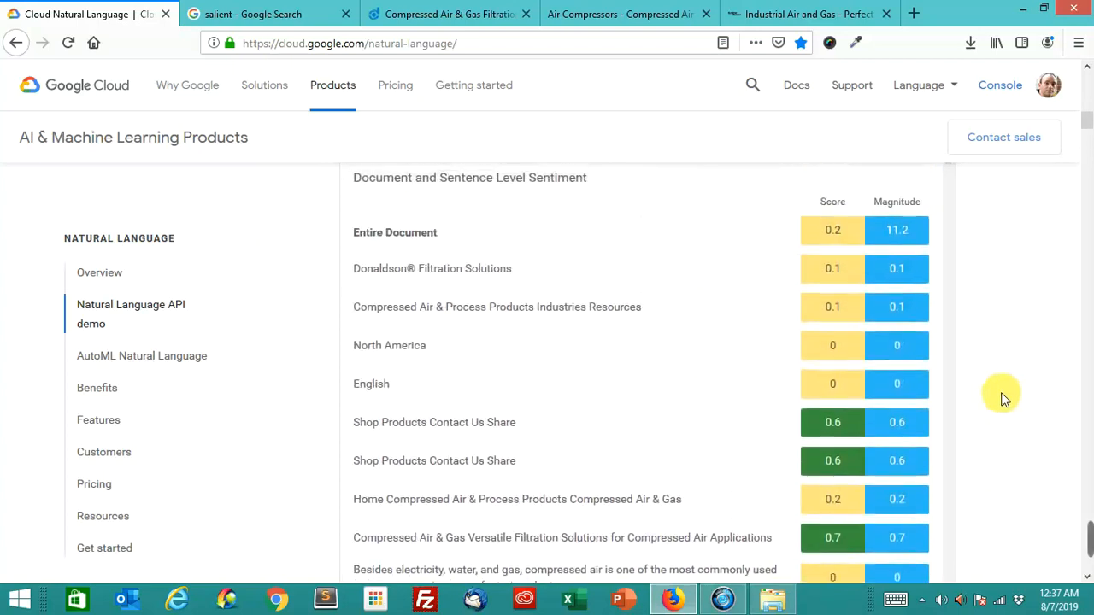
scroll(1000, 393, "down", 2)
scroll(997, 395, "down", 5)
scroll(995, 393, "down", 5)
scroll(995, 394, "down", 4)
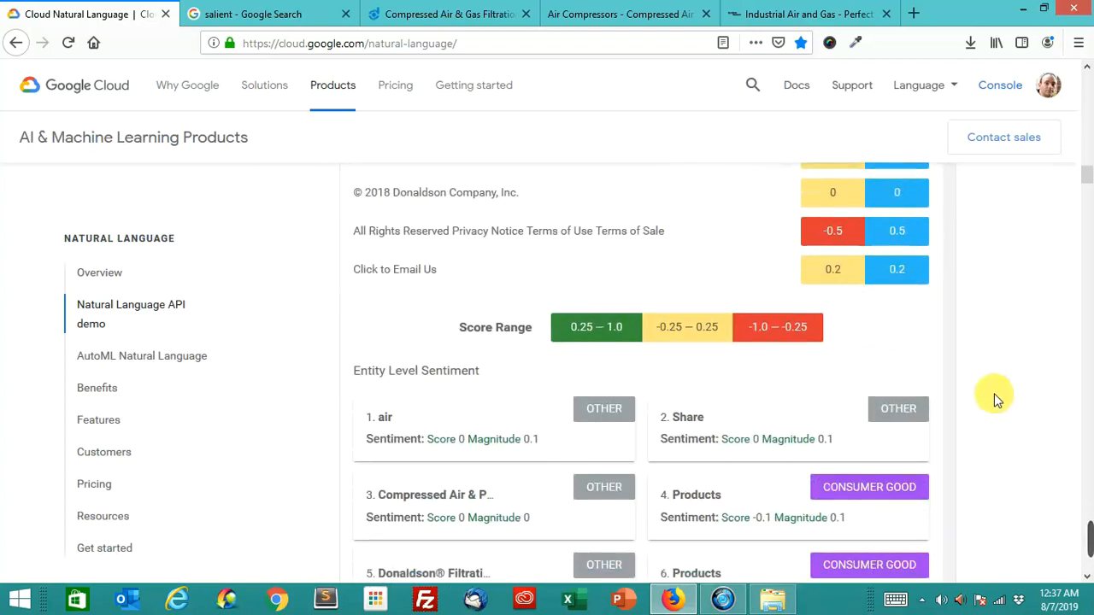
scroll(994, 394, "down", 1)
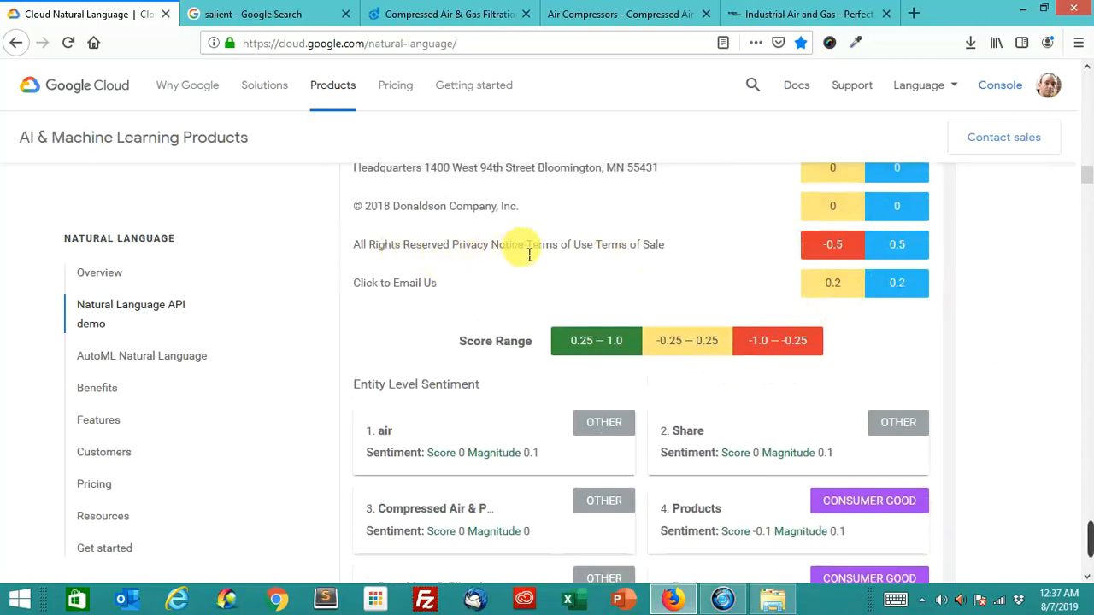
scroll(545, 297, "down", 2)
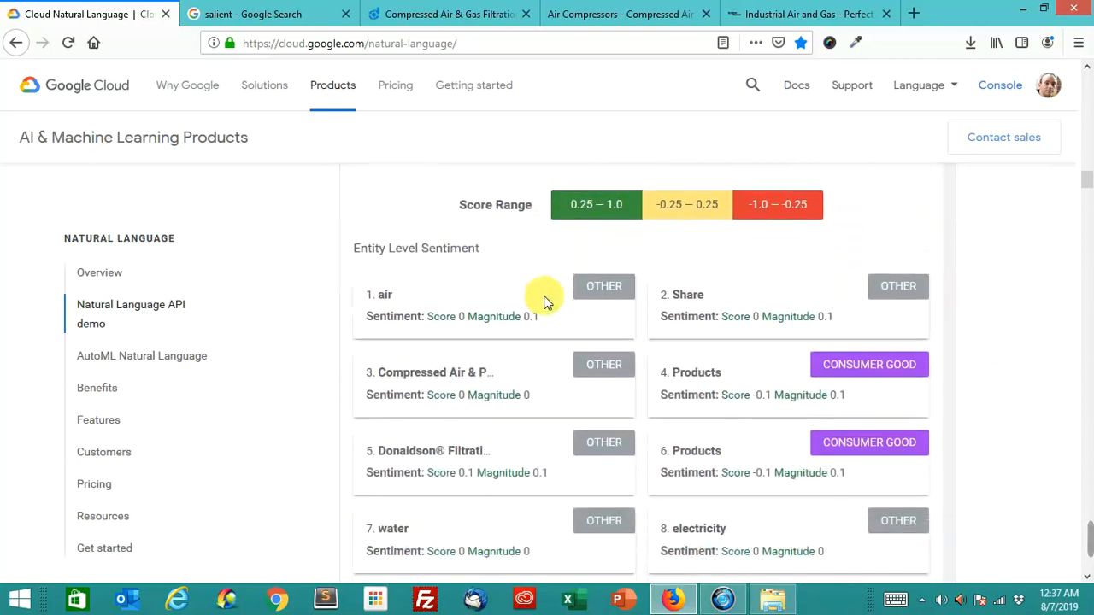
scroll(545, 297, "down", 2)
scroll(546, 297, "down", 1)
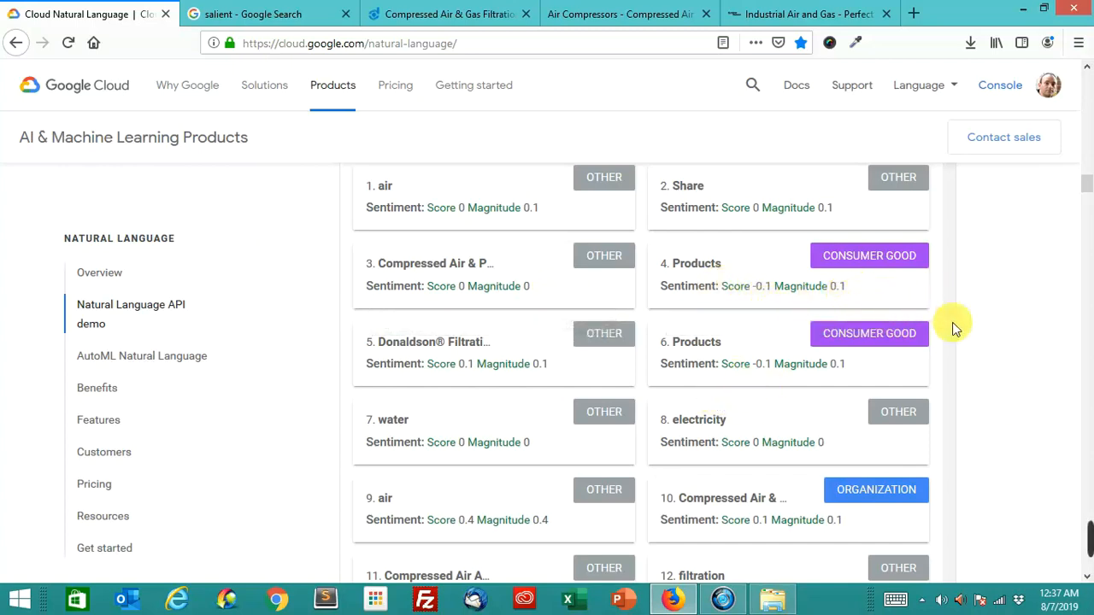
scroll(992, 370, "down", 3)
scroll(984, 370, "down", 2)
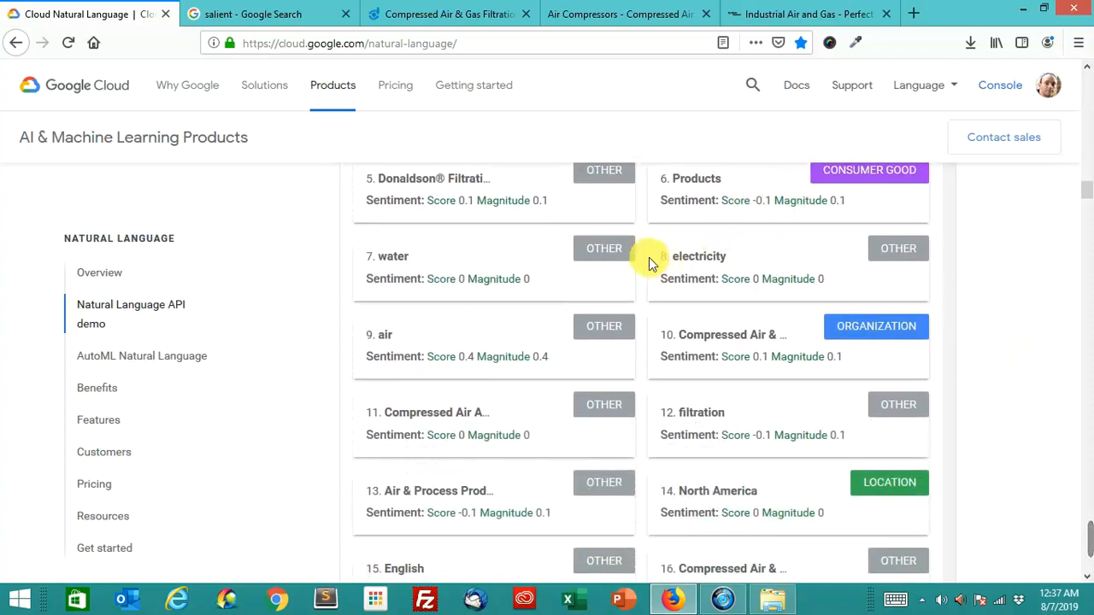
scroll(983, 308, "up", 1)
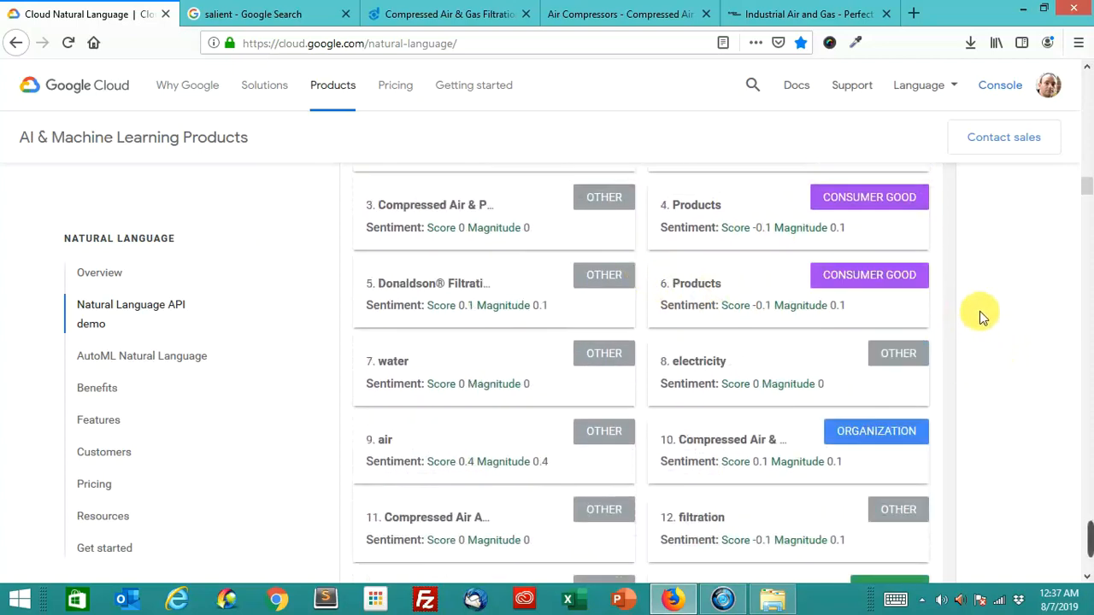
scroll(923, 325, "down", 10)
scroll(887, 329, "up", 4)
scroll(530, 342, "up", 3)
scroll(530, 342, "up", 3)
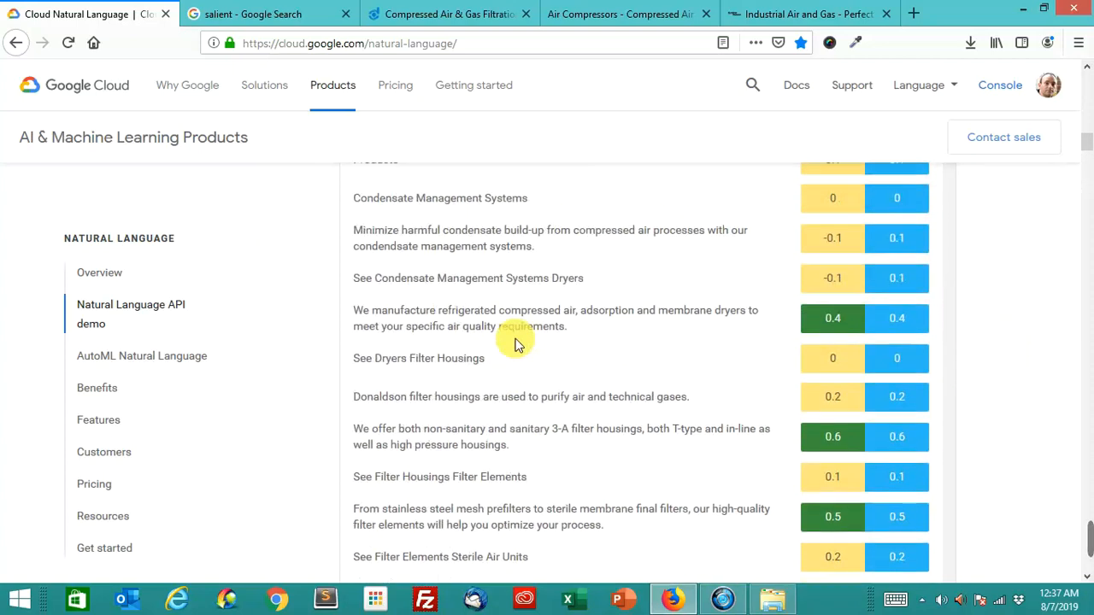
scroll(563, 351, "up", 3)
scroll(563, 352, "up", 2)
scroll(563, 351, "up", 3)
scroll(548, 334, "up", 2)
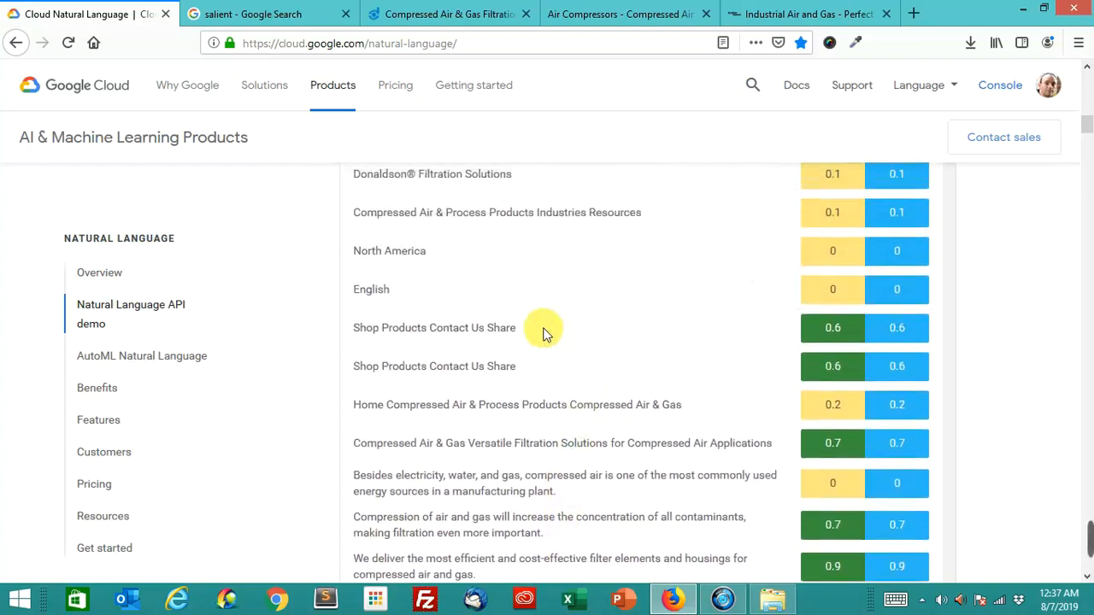
scroll(756, 295, "down", 1)
scroll(755, 294, "down", 5)
scroll(761, 291, "down", 5)
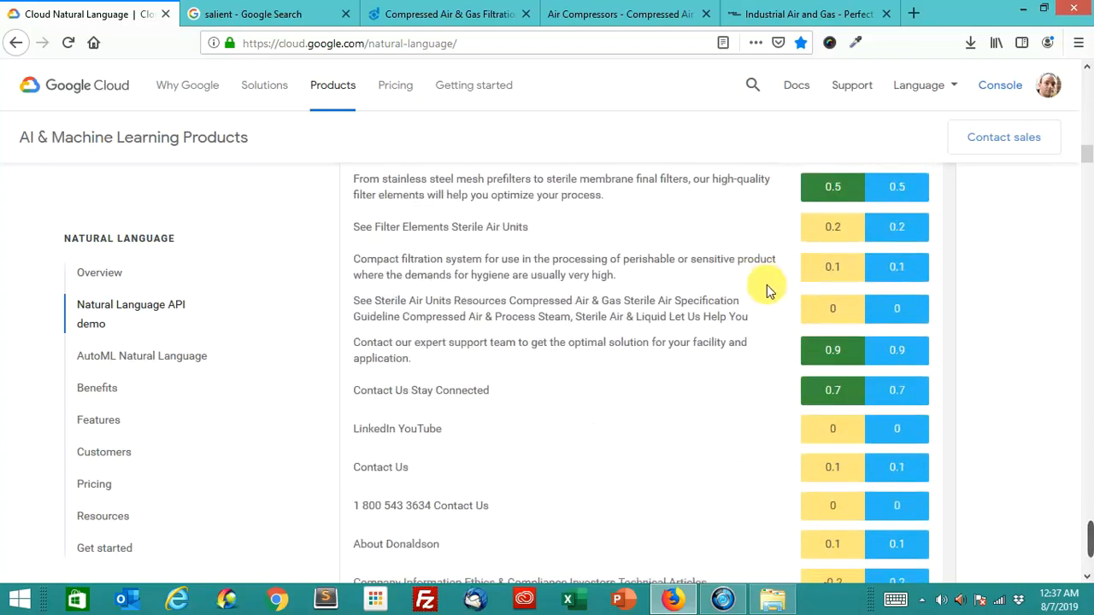
scroll(766, 286, "down", 5)
scroll(765, 283, "down", 5)
scroll(772, 291, "down", 2)
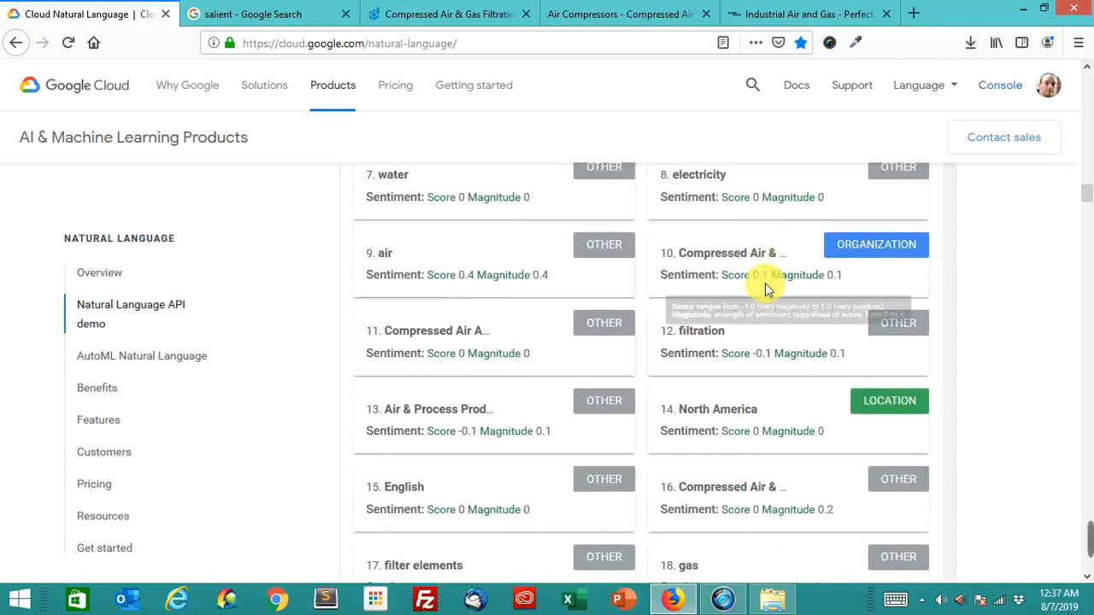
scroll(957, 394, "down", 2)
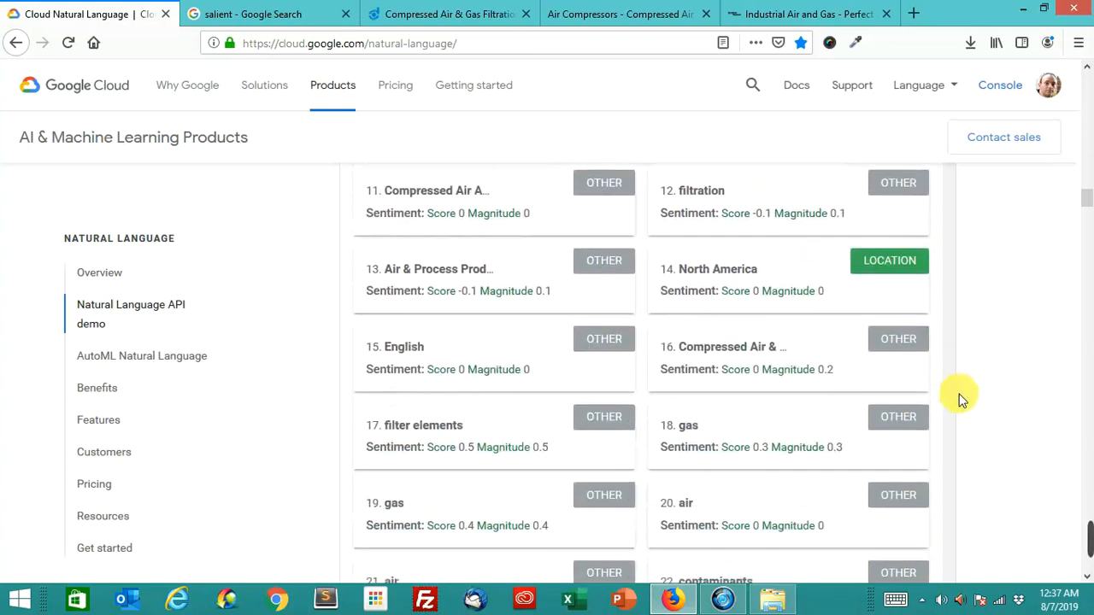
scroll(959, 399, "down", 2)
scroll(960, 400, "down", 1)
scroll(970, 401, "up", 5)
scroll(968, 403, "up", 5)
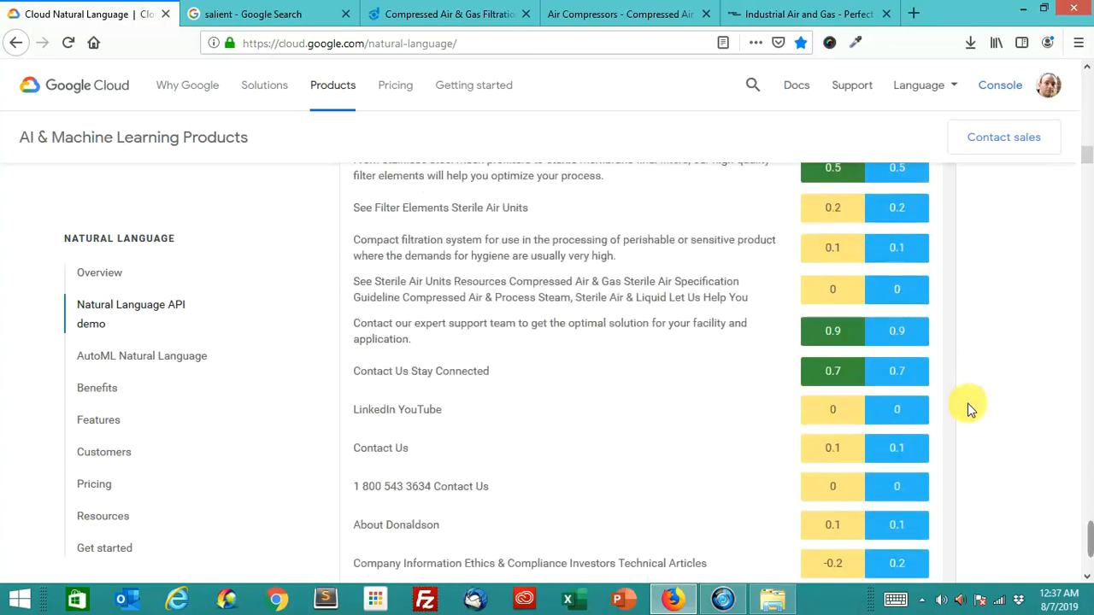
scroll(968, 403, "up", 1)
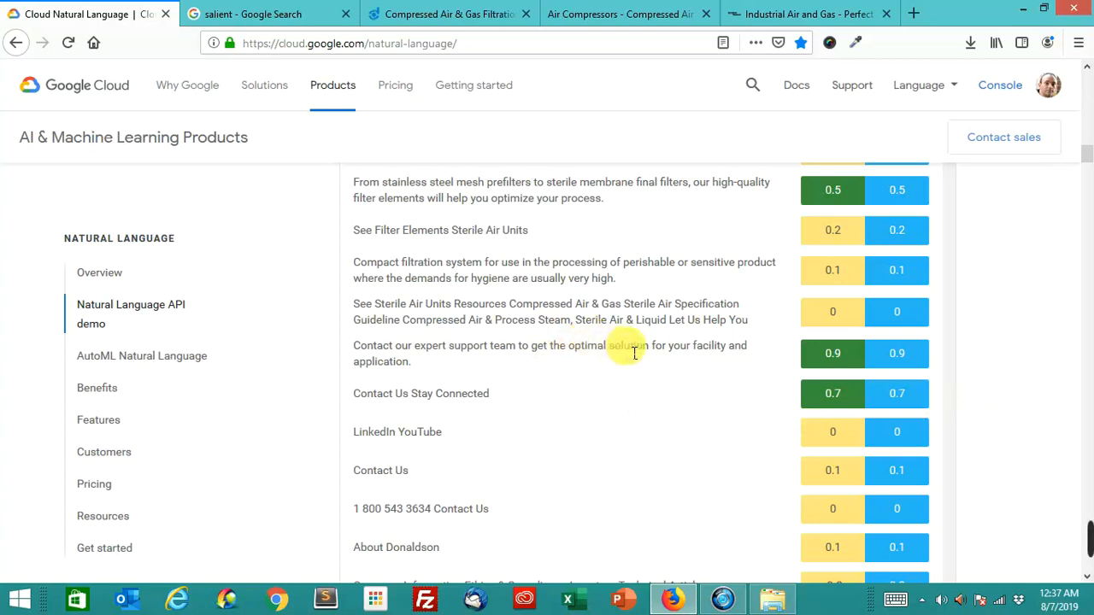
scroll(974, 368, "down", 2)
scroll(966, 372, "down", 3)
scroll(966, 372, "up", 3)
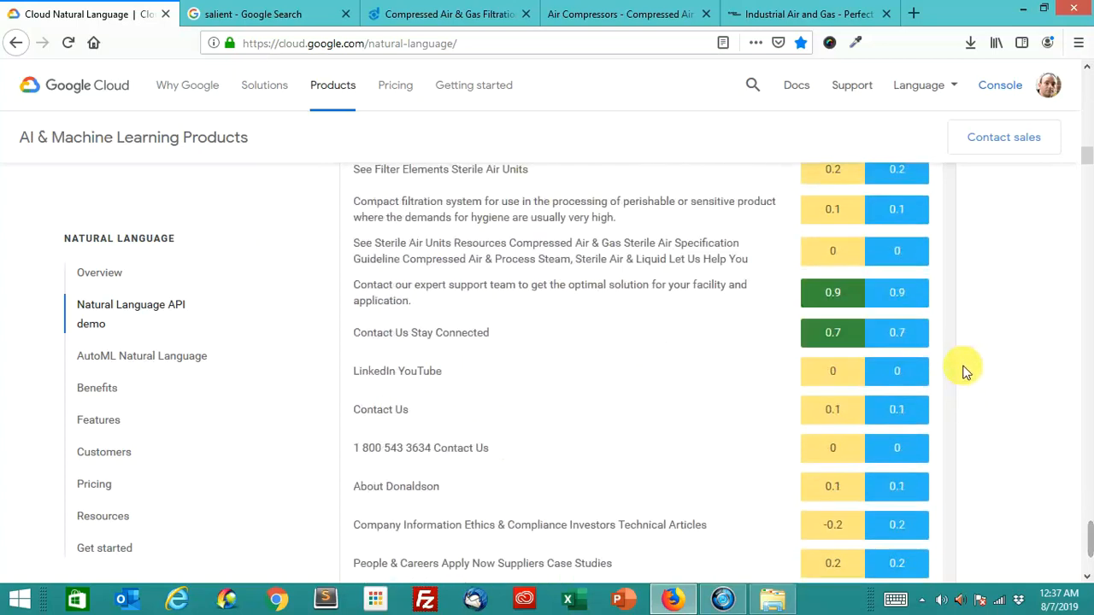
scroll(962, 372, "up", 5)
scroll(941, 376, "up", 5)
scroll(581, 350, "up", 2)
scroll(718, 376, "up", 1)
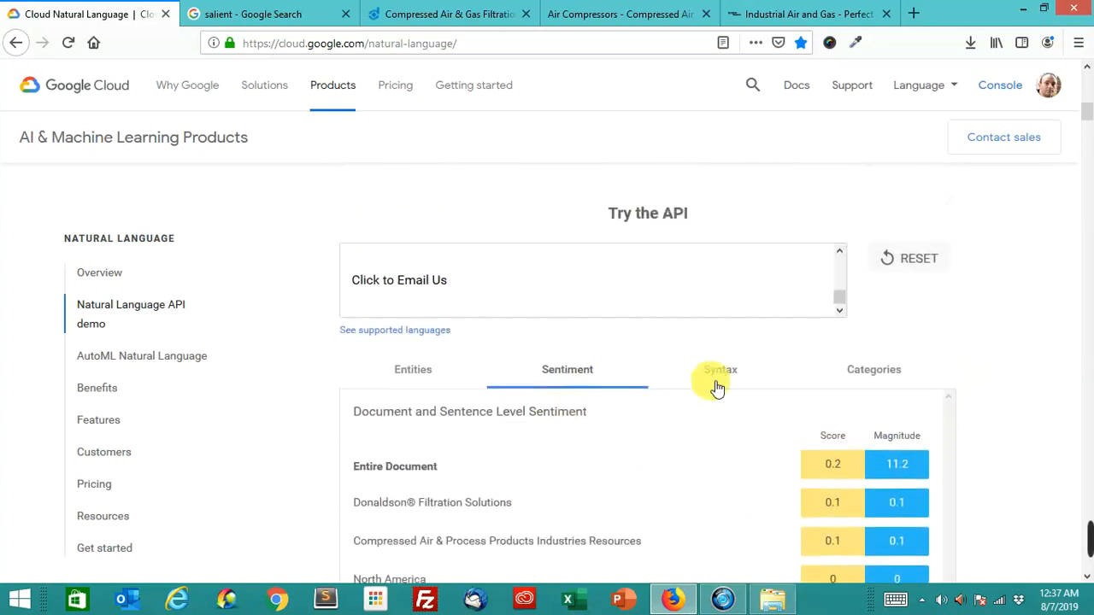
- After reviewing the document sentiment of 0.2 at magnitude 11.2, start the syntax analysis
left_click(720, 370)
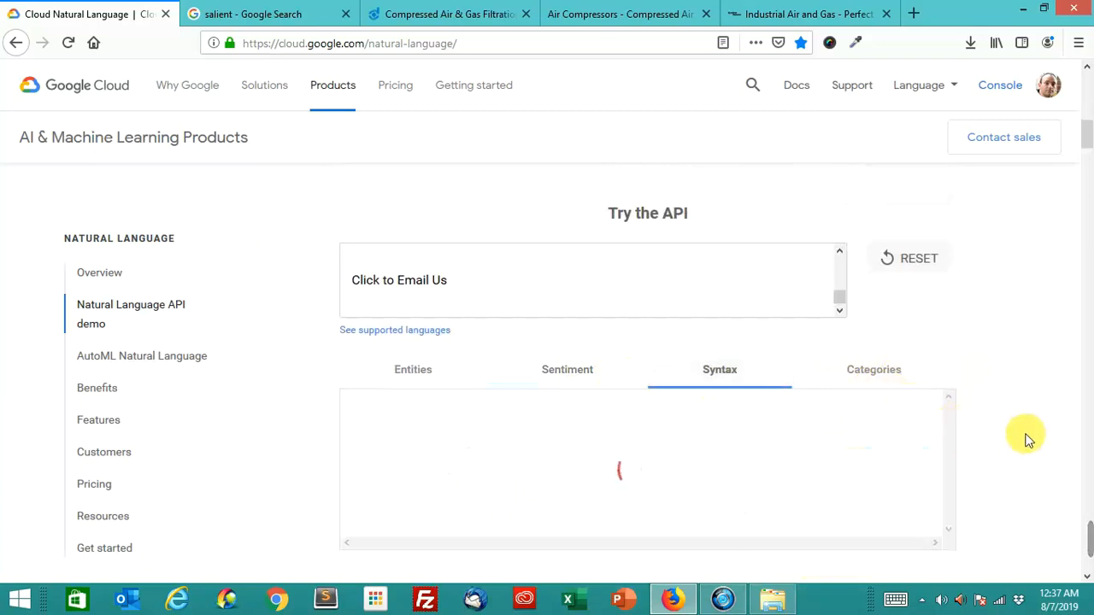
scroll(1028, 439, "down", 2)
scroll(1029, 440, "down", 2)
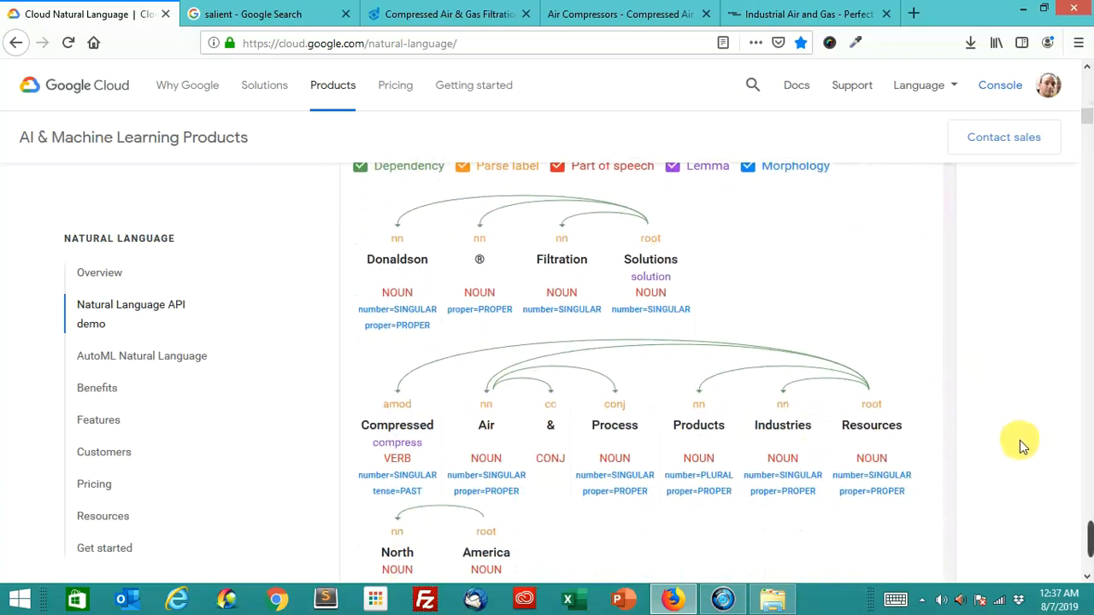
scroll(1023, 445, "down", 2)
scroll(1023, 444, "down", 1)
scroll(1023, 444, "down", 2)
scroll(1023, 445, "down", 2)
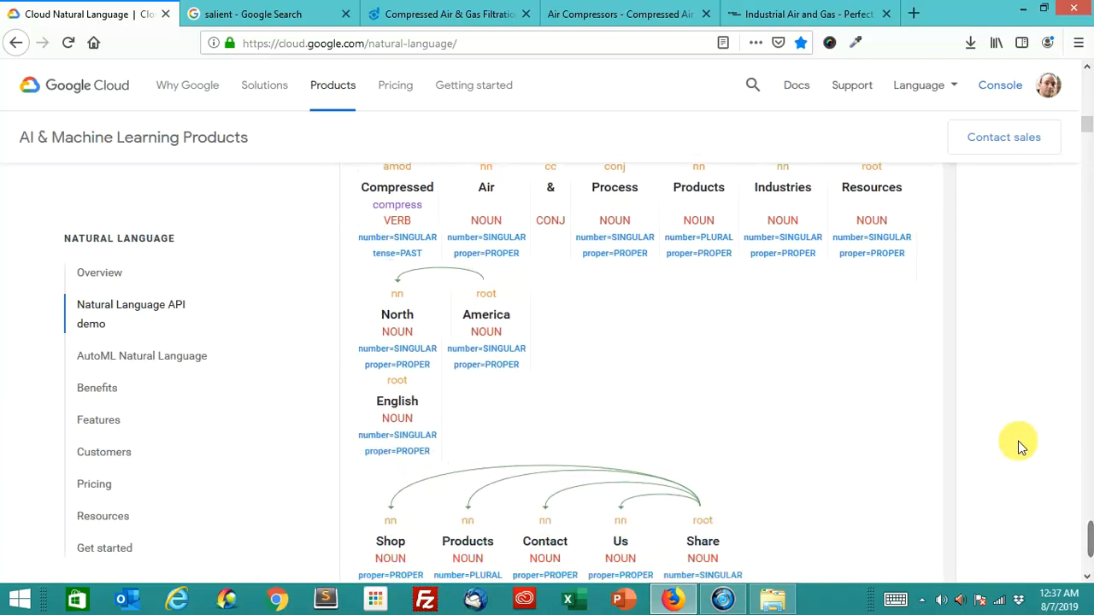
scroll(1023, 445, "down", 2)
scroll(1023, 444, "down", 2)
scroll(1023, 445, "down", 2)
scroll(1017, 441, "down", 2)
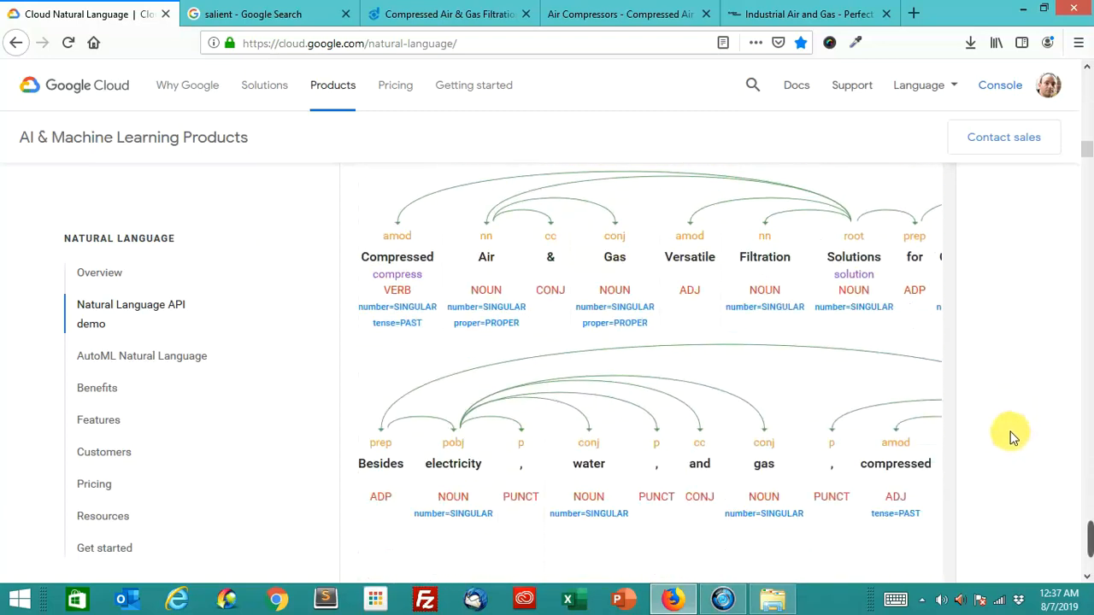
scroll(1013, 438, "up", 3)
scroll(1009, 425, "up", 3)
scroll(1009, 425, "up", 1)
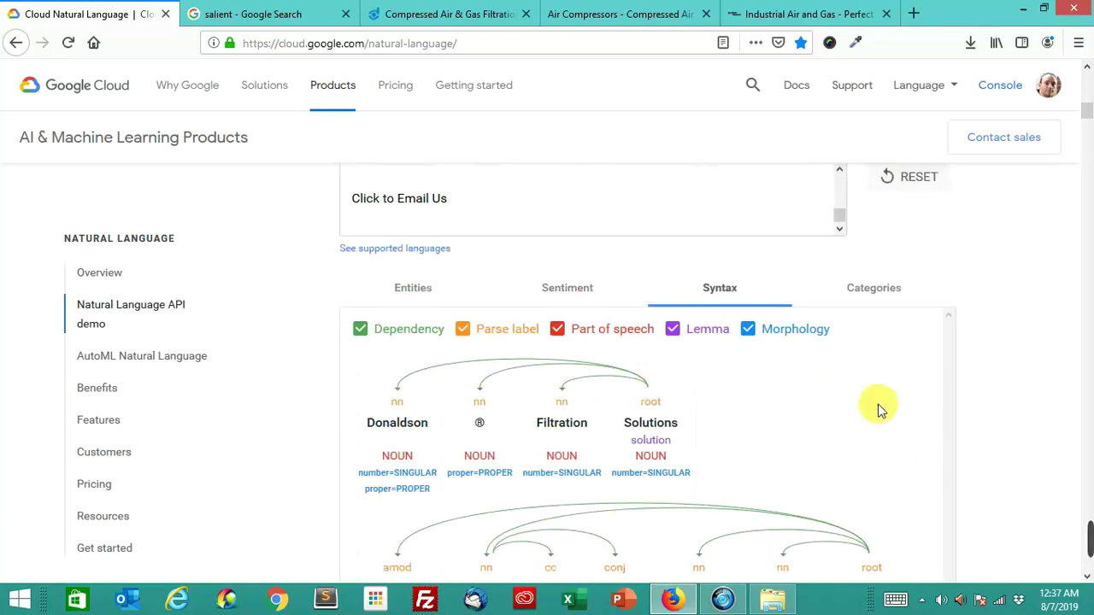
left_click(855, 291)
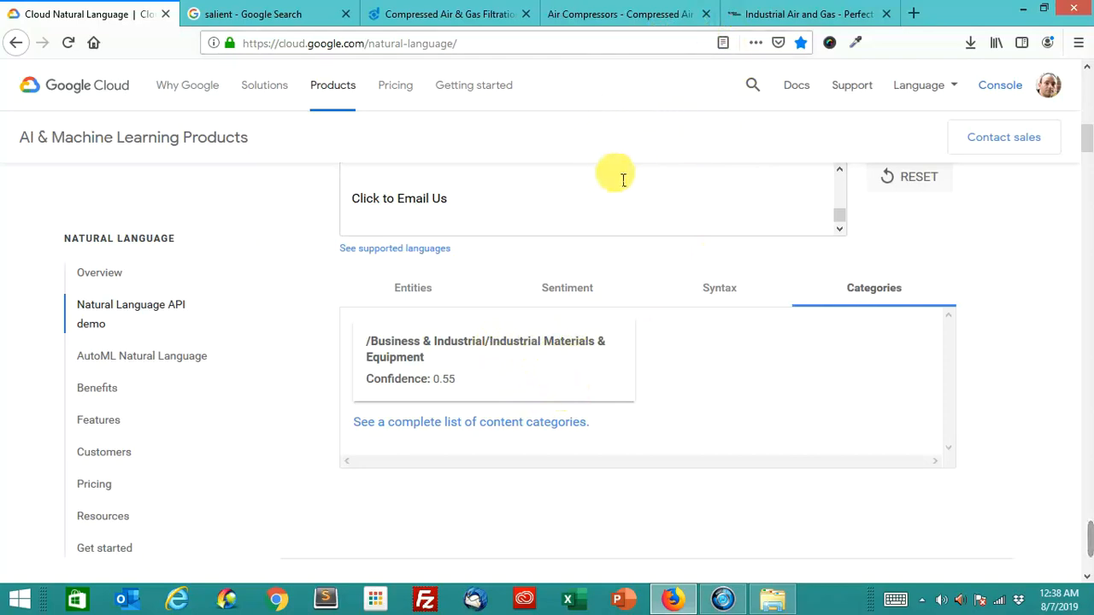
- Select and copy all the text of the Gardner Denver Reavell industrial air page, then return to the demo
left_click(778, 14)
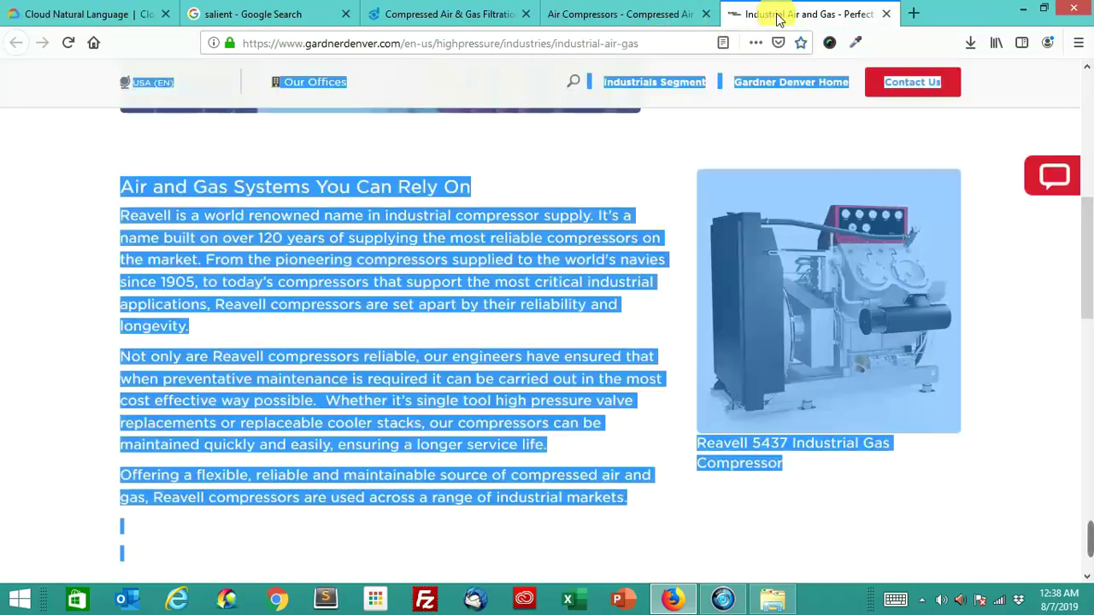
left_click(248, 146)
scroll(268, 183, "up", 4)
scroll(269, 182, "up", 3)
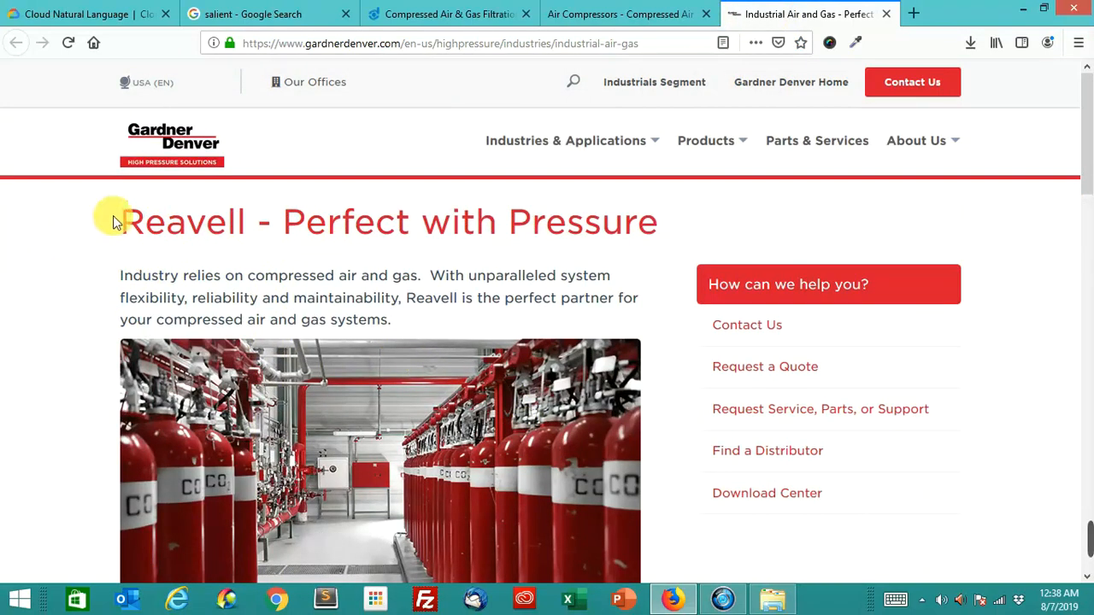
left_click_drag(119, 220, 507, 602)
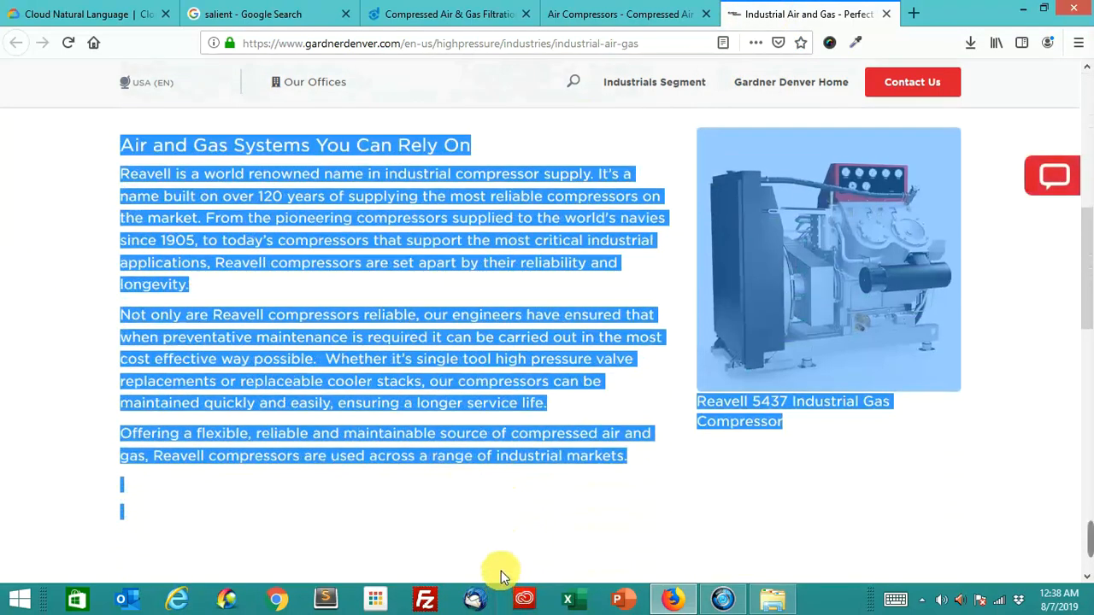
scroll(479, 513, "down", 5)
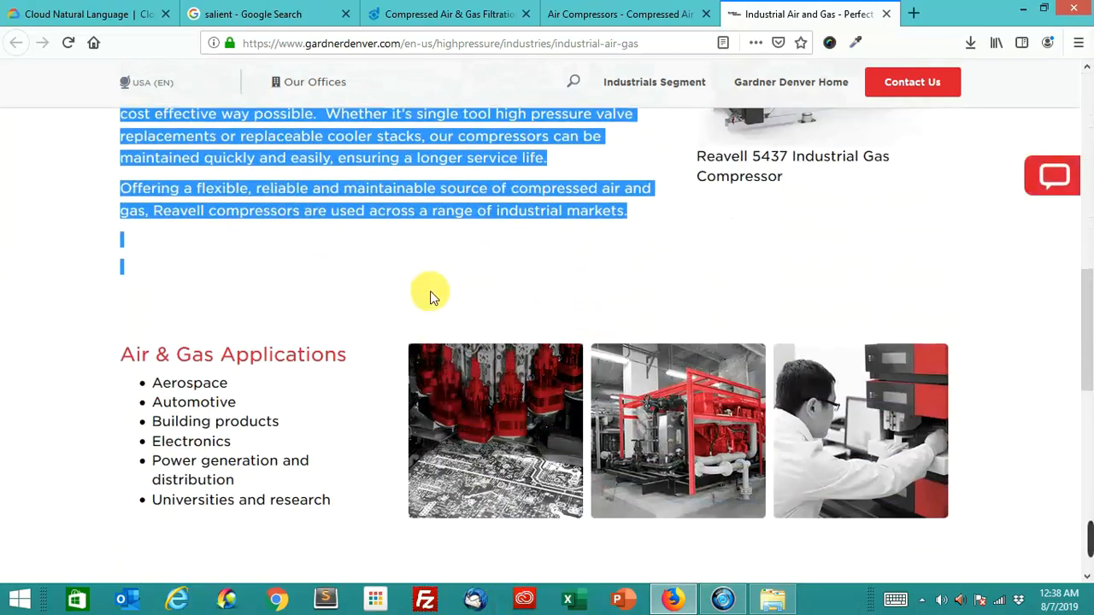
left_click(425, 290)
key("ctrl+a")
right_click(419, 278)
left_click(456, 287)
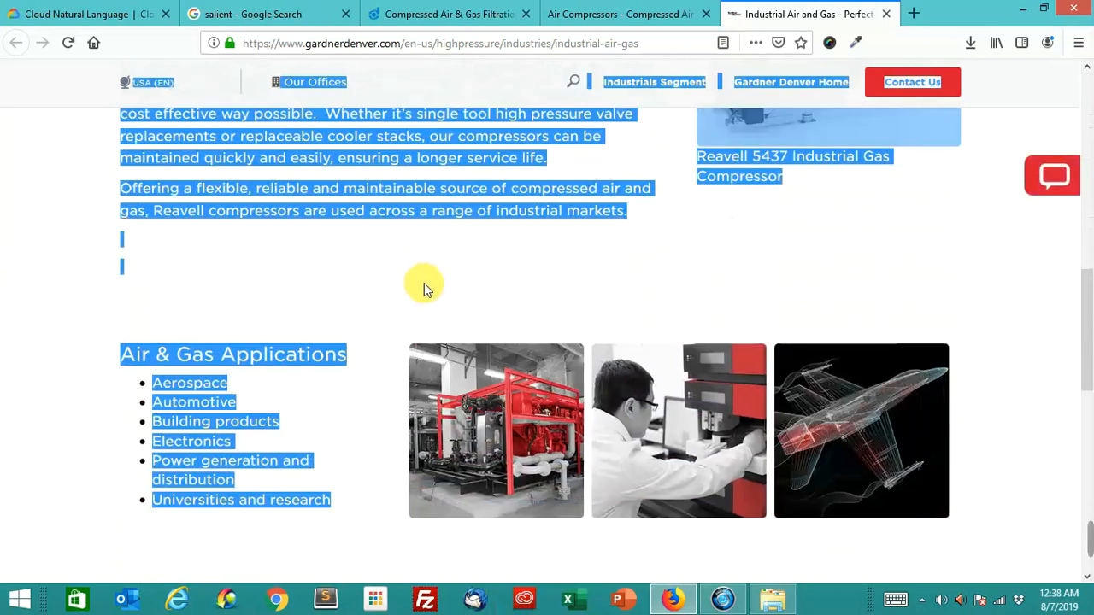
scroll(412, 297, "down", 5)
scroll(412, 298, "down", 2)
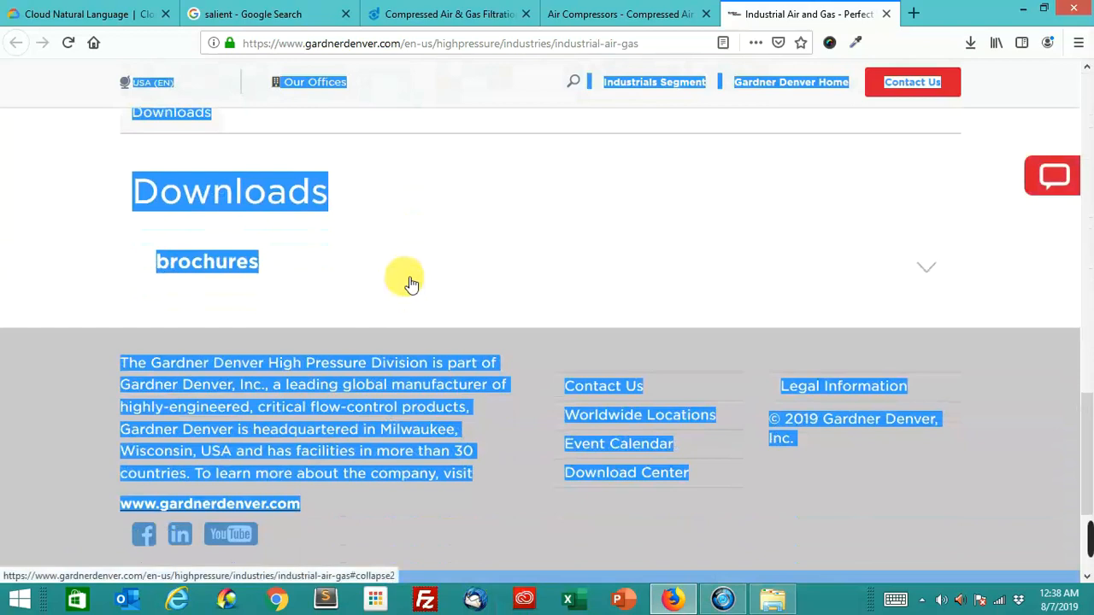
left_click(44, 244)
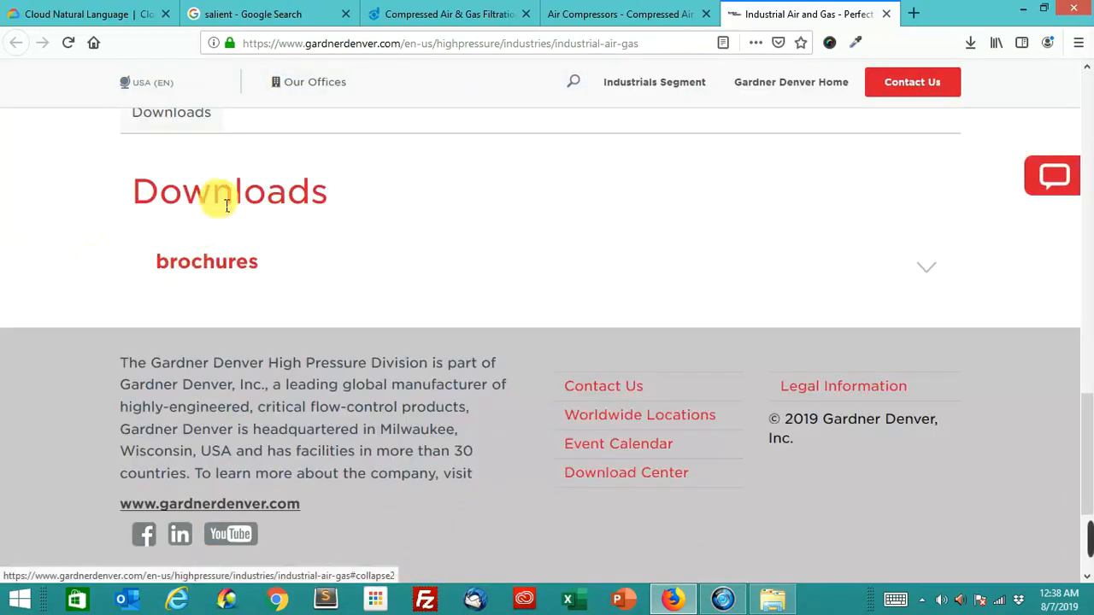
scroll(437, 297, "up", 6)
scroll(438, 295, "up", 5)
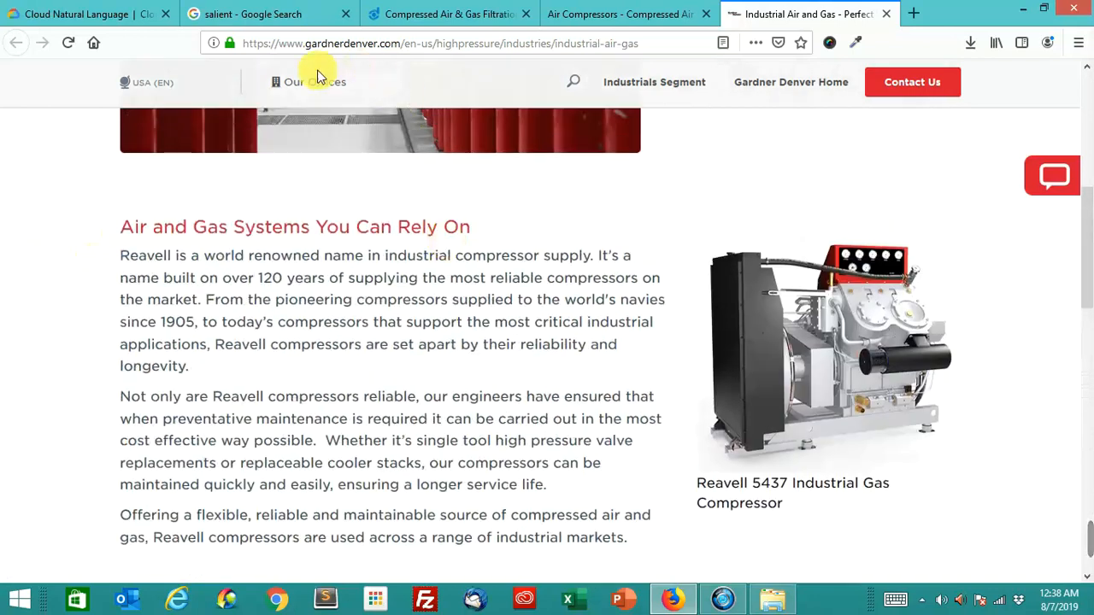
left_click(81, 14)
- Replace the sample text with the pasted Gardner Denver page text and analyse it for entities
left_click(551, 222)
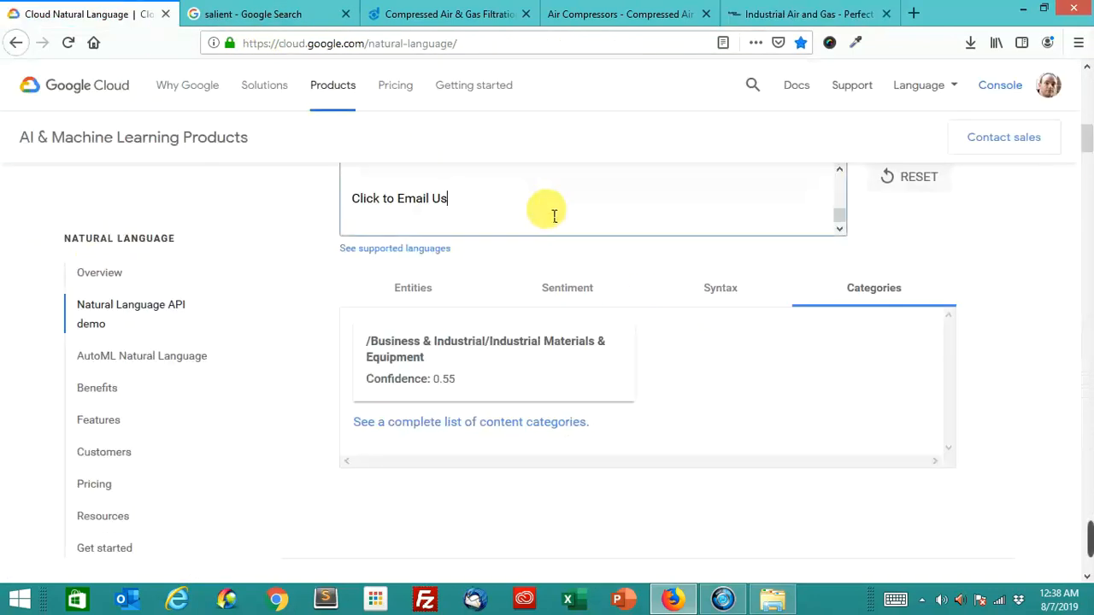
key("ctrl+a")
key("ctrl+v")
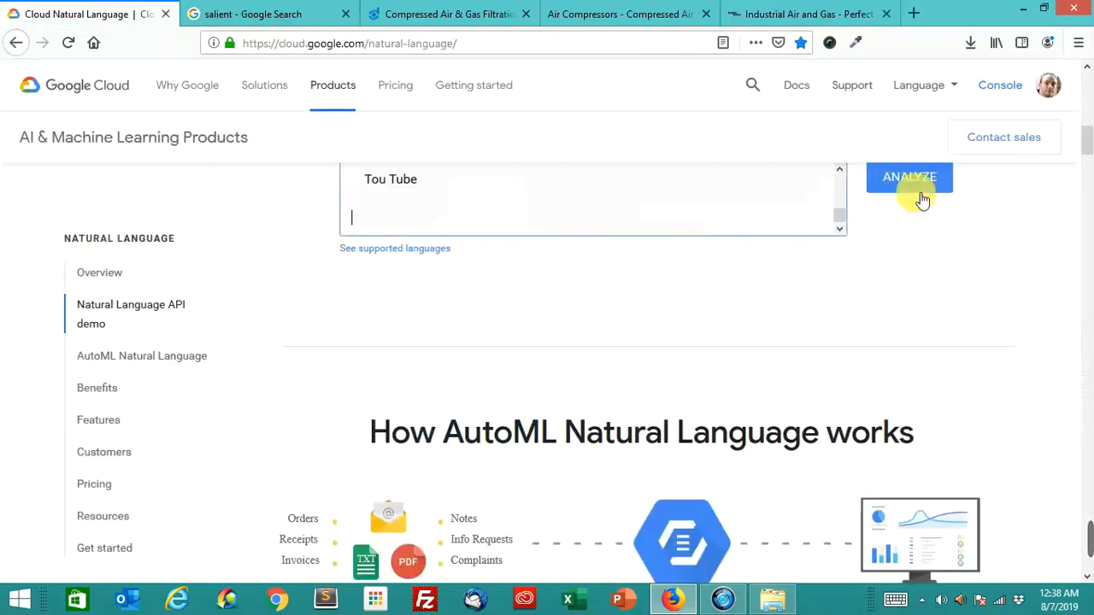
left_click(910, 176)
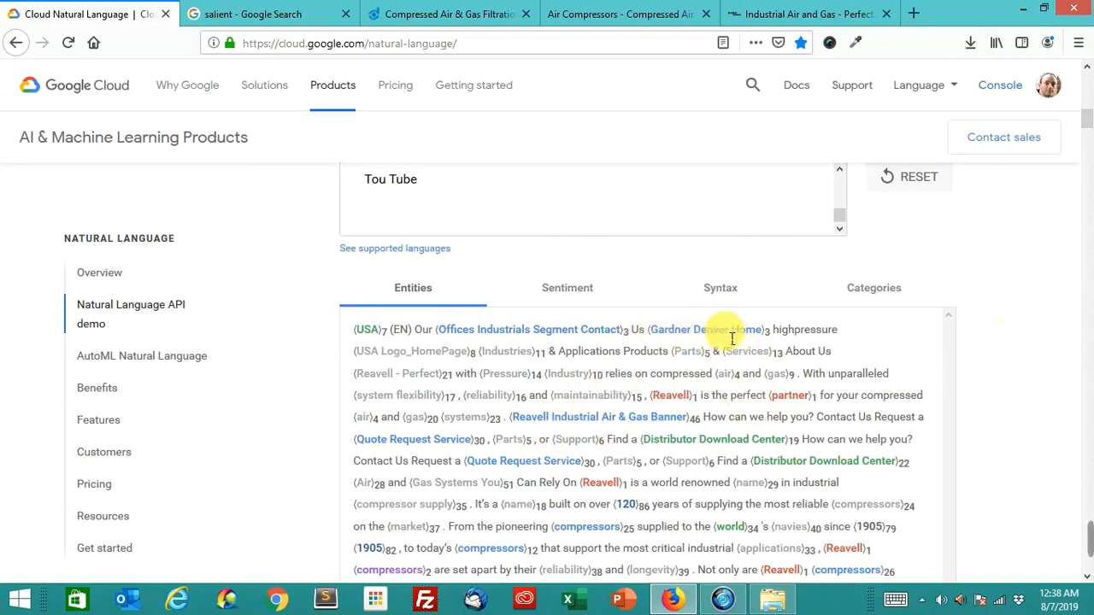
scroll(732, 340, "down", 2)
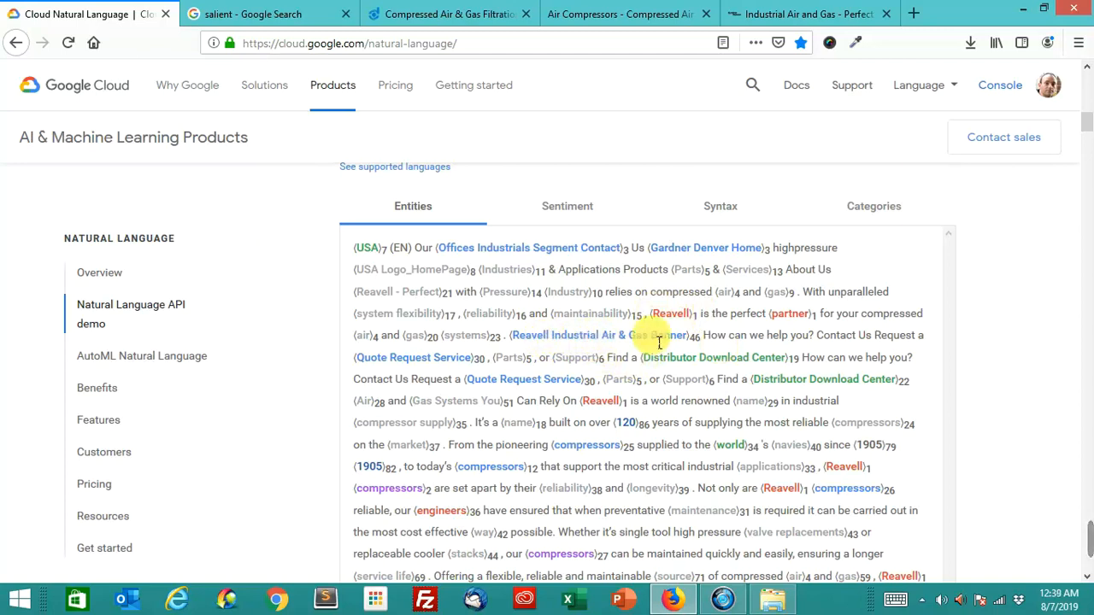
scroll(985, 347, "down", 5)
scroll(984, 347, "down", 5)
scroll(984, 347, "down", 3)
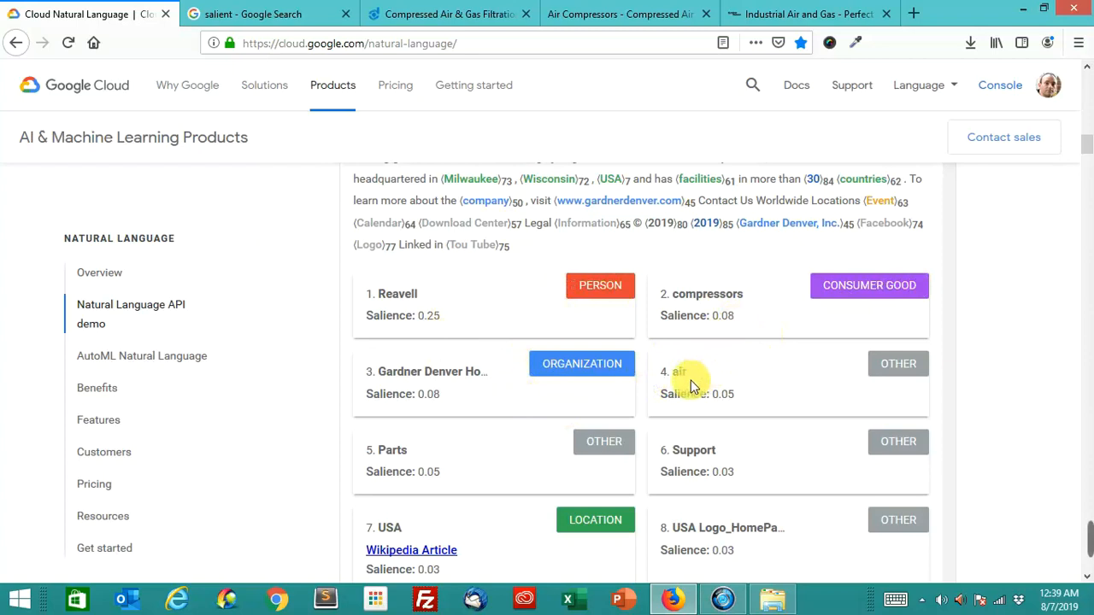
- Highlight the salience value of the 'air' entity while reviewing the Gardner Denver entity cards
left_click_drag(724, 394, 735, 394)
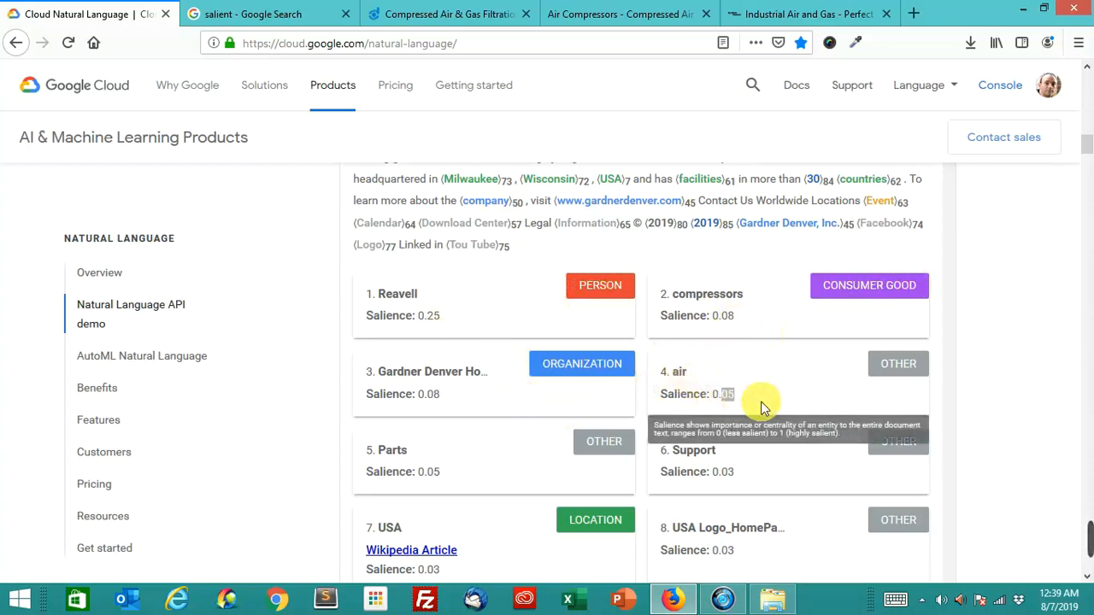
scroll(1027, 408, "down", 3)
scroll(1017, 410, "down", 2)
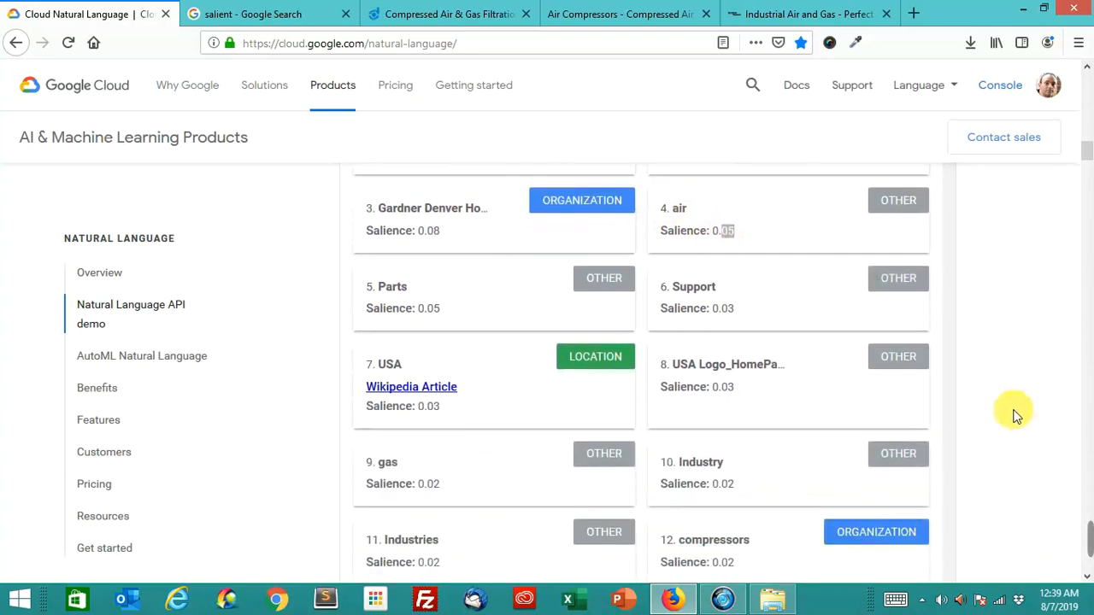
scroll(1015, 415, "down", 2)
scroll(1015, 416, "down", 2)
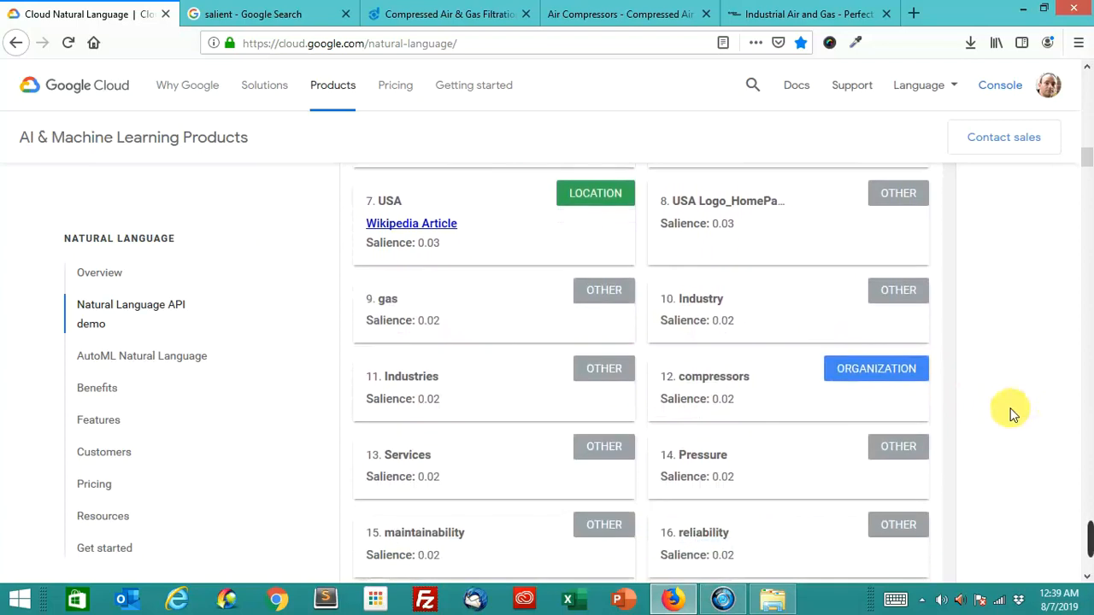
scroll(1014, 415, "down", 1)
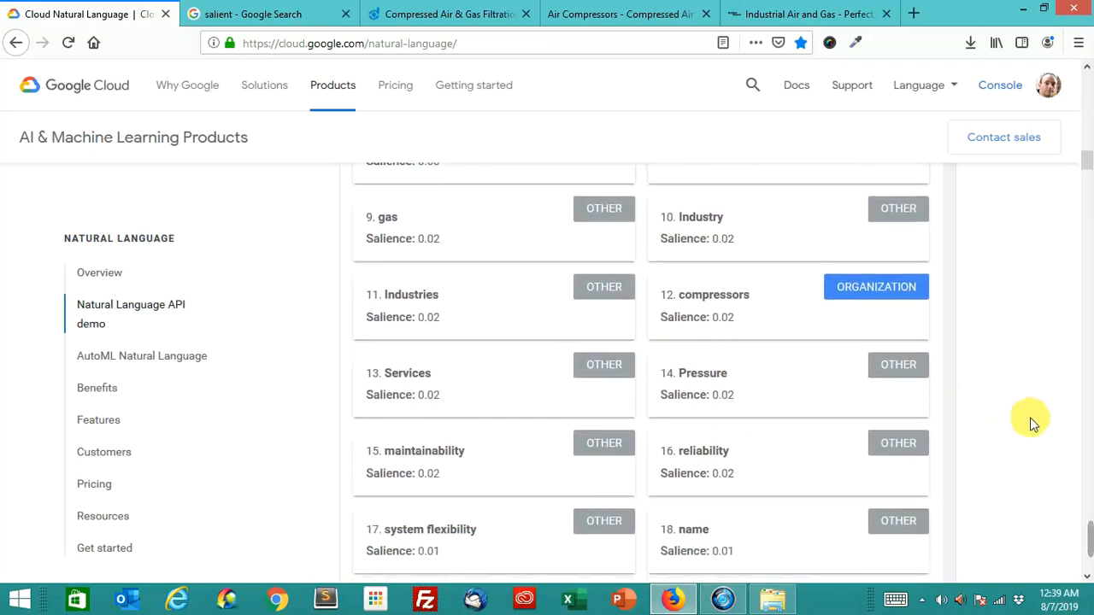
scroll(1017, 393, "up", 2)
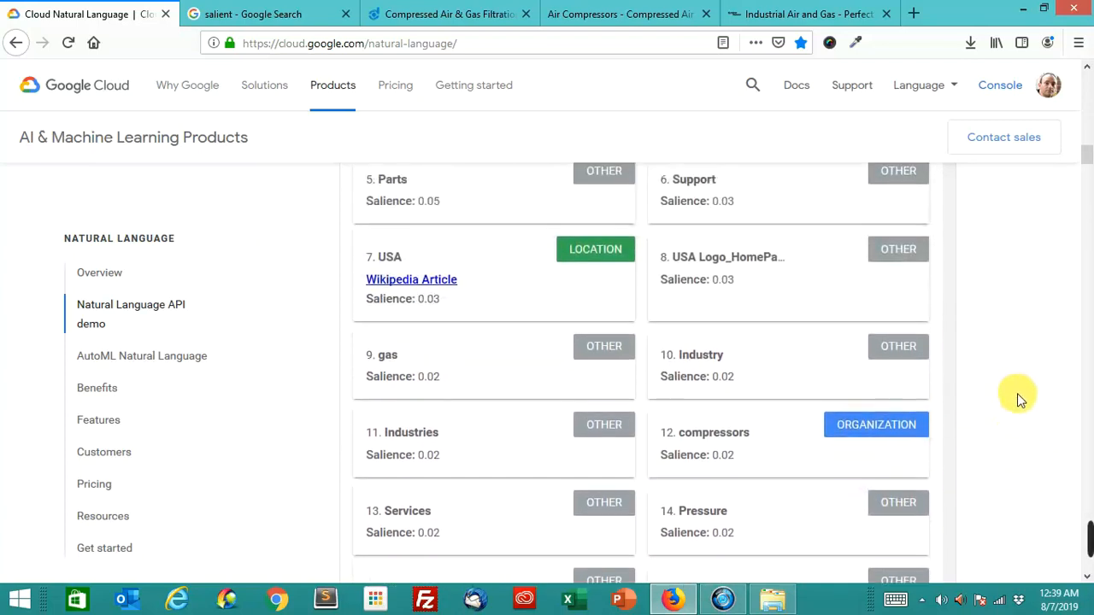
scroll(1011, 401, "up", 1)
scroll(1005, 402, "down", 3)
scroll(1005, 402, "down", 3)
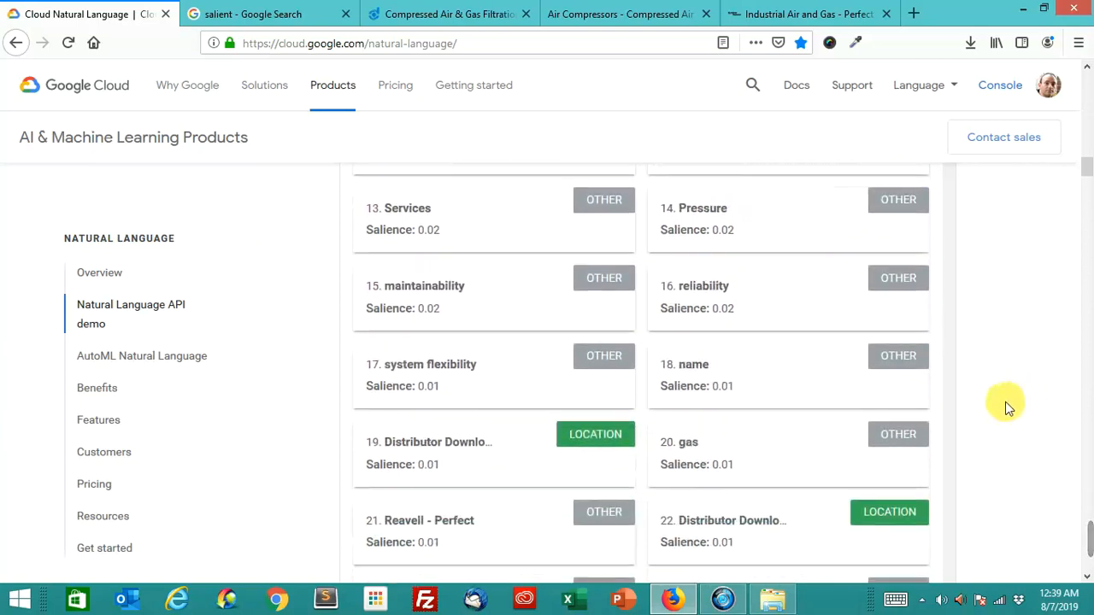
scroll(1005, 402, "down", 1)
scroll(1005, 402, "down", 1)
scroll(1005, 403, "down", 1)
scroll(1005, 406, "down", 1)
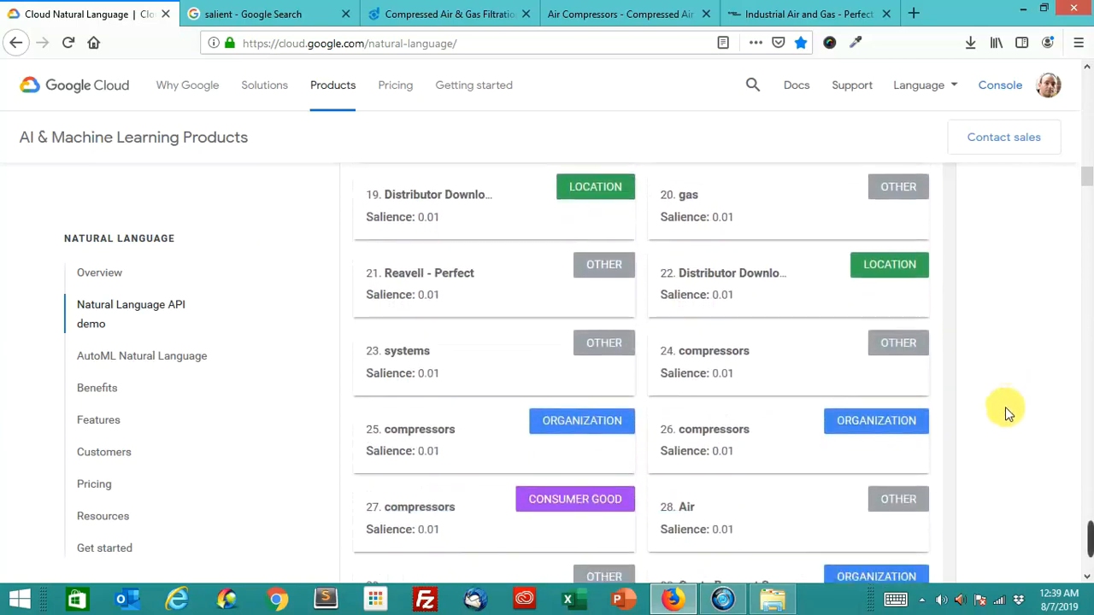
scroll(1005, 407, "down", 1)
scroll(1006, 410, "down", 1)
scroll(1006, 411, "down", 1)
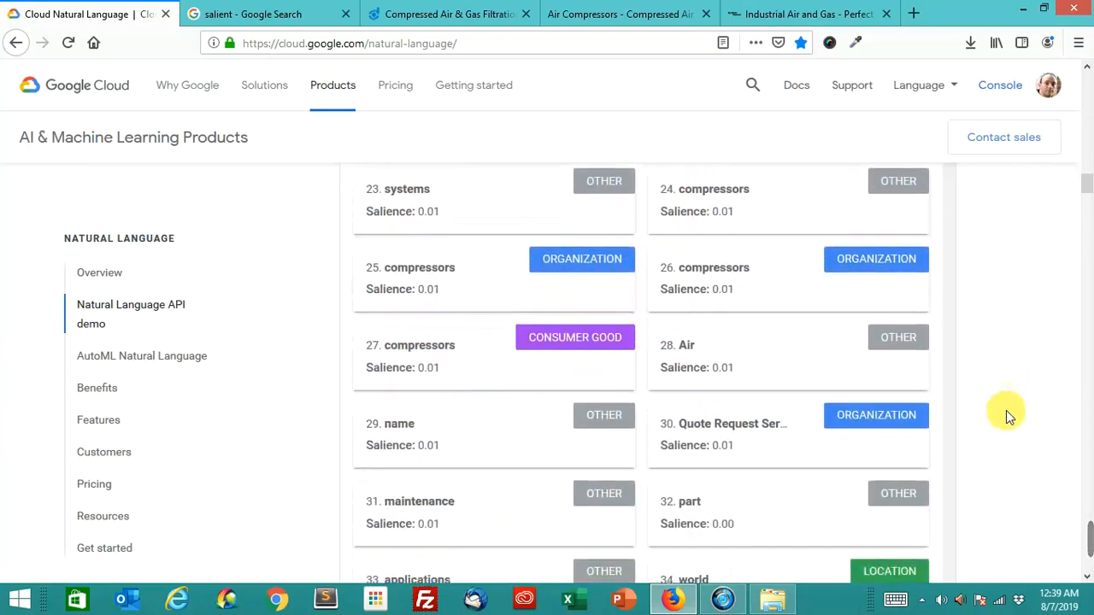
scroll(1006, 411, "down", 1)
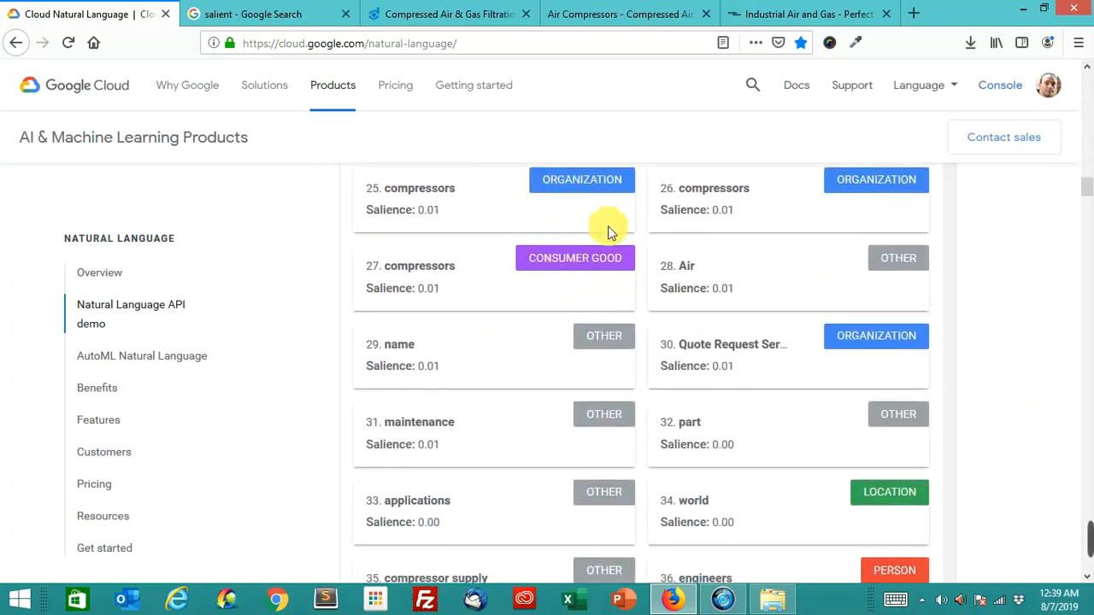
scroll(1081, 402, "down", 1)
scroll(1082, 402, "down", 1)
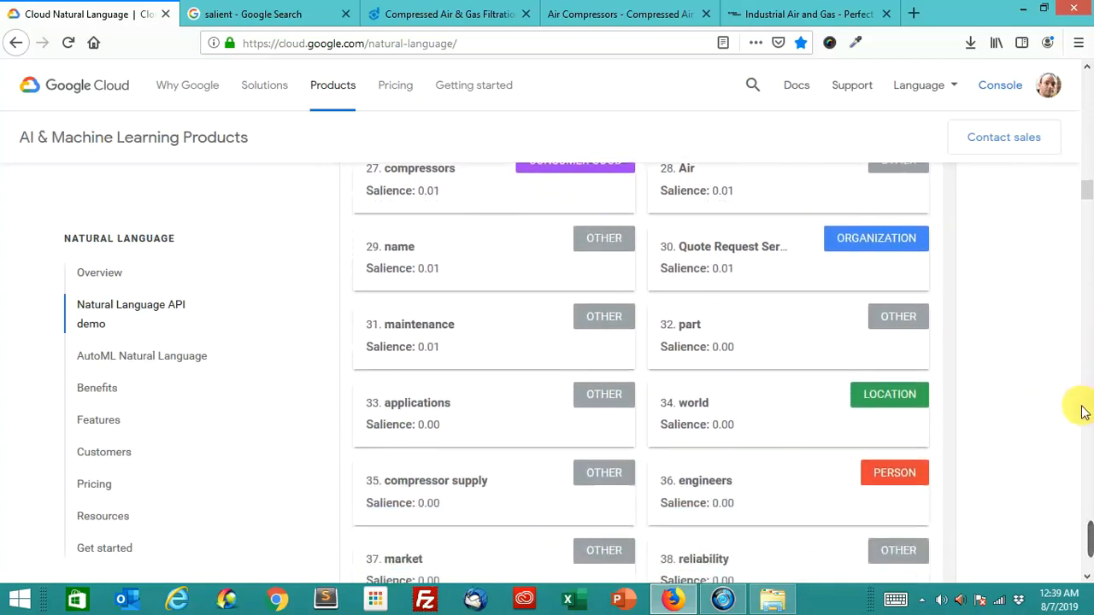
scroll(1082, 406, "down", 1)
scroll(1081, 409, "down", 1)
scroll(1081, 411, "down", 3)
scroll(1082, 410, "down", 1)
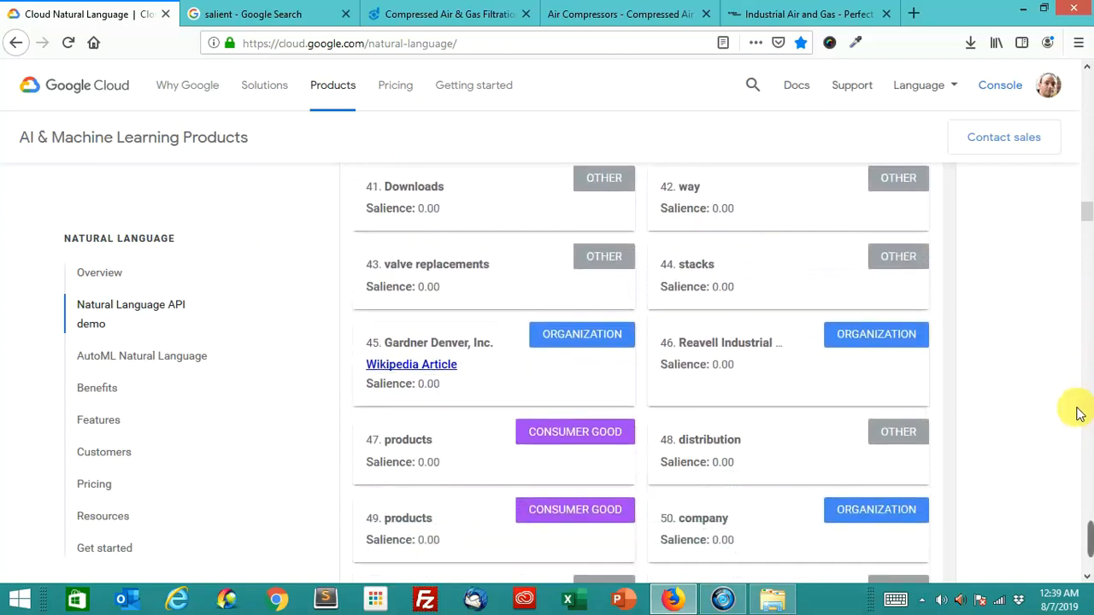
scroll(1081, 412, "down", 1)
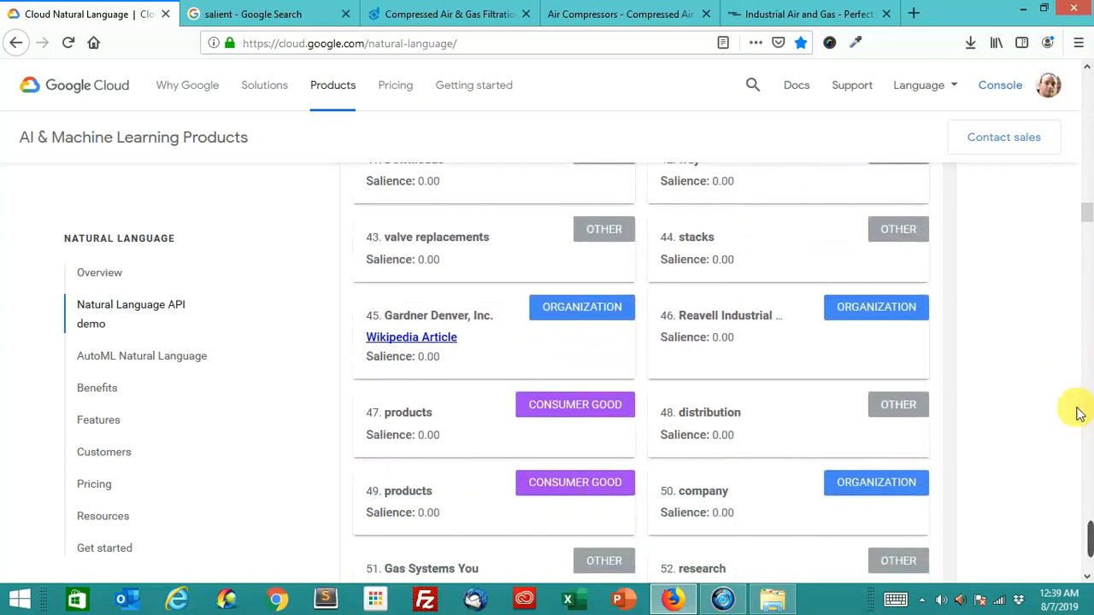
scroll(1080, 414, "down", 1)
scroll(1080, 414, "down", 1)
scroll(1080, 414, "down", 1)
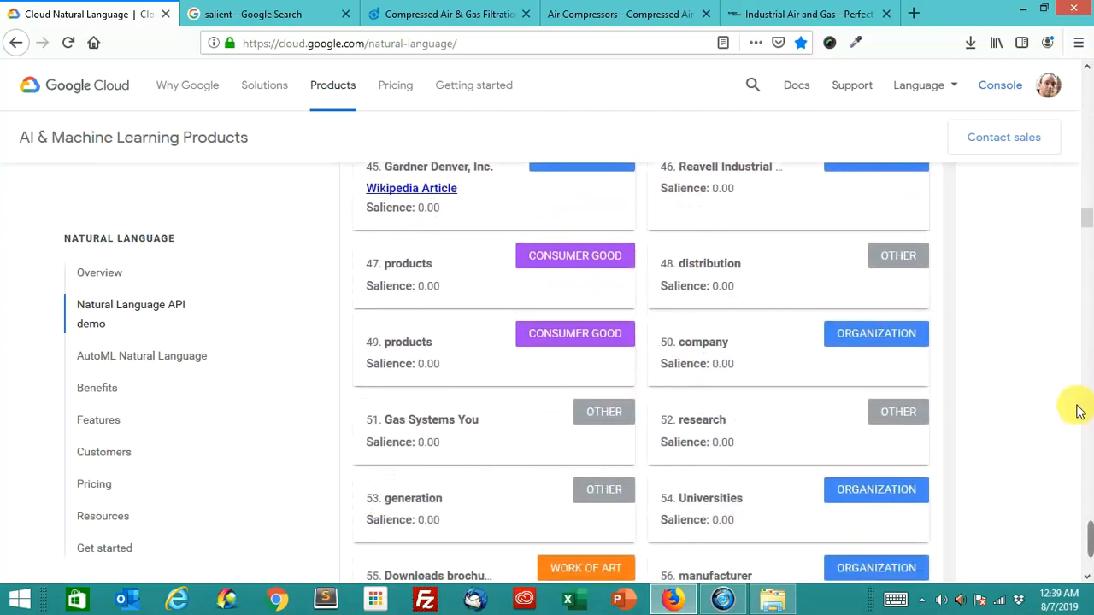
scroll(1080, 412, "down", 1)
scroll(1080, 411, "down", 1)
scroll(1079, 410, "down", 2)
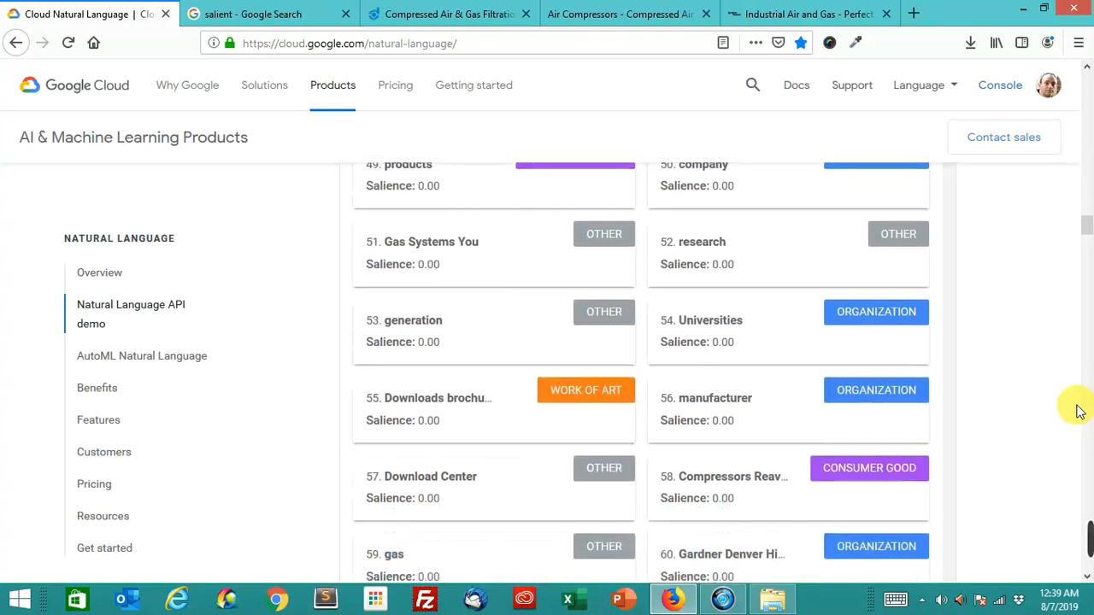
scroll(1080, 410, "down", 1)
scroll(1080, 411, "down", 1)
scroll(1078, 411, "up", 1)
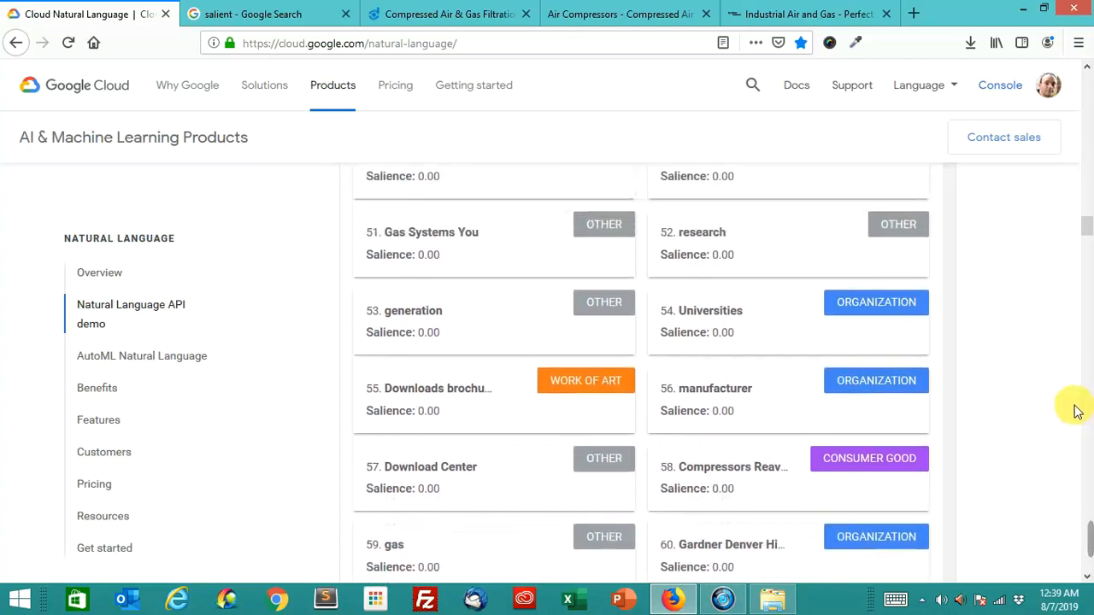
scroll(1077, 411, "up", 3)
scroll(1077, 411, "up", 3)
scroll(1076, 410, "up", 4)
scroll(1075, 409, "up", 3)
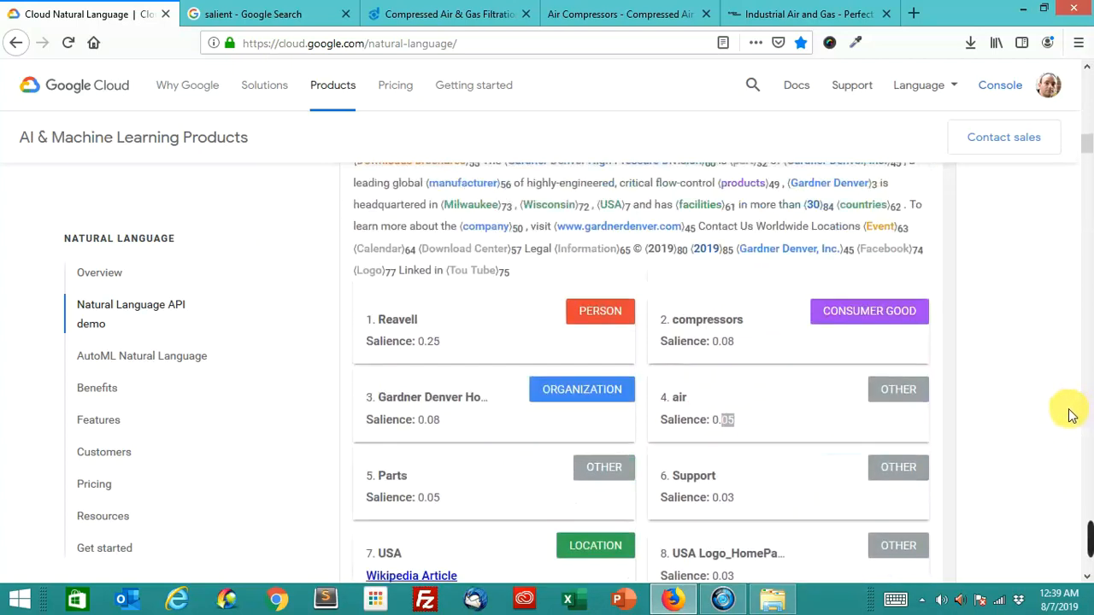
scroll(1074, 409, "up", 3)
scroll(1075, 409, "up", 3)
scroll(1073, 419, "up", 3)
scroll(1074, 418, "up", 3)
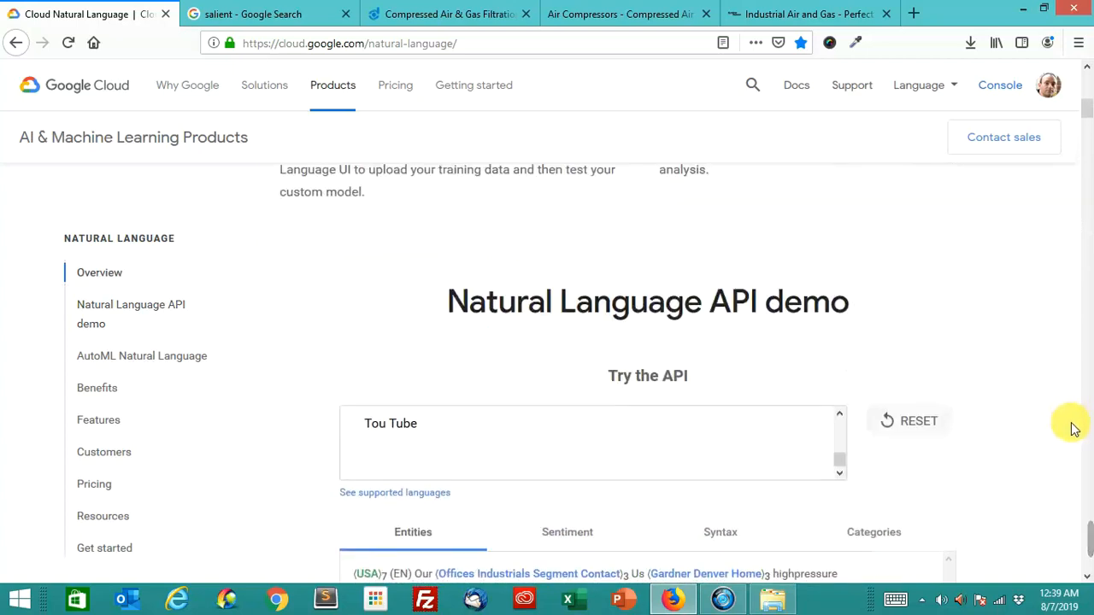
scroll(1074, 419, "down", 1)
- Show the Gardner Denver text's sentiment: document score 0.4, magnitude 11.6, with per-sentence scores
left_click(567, 287)
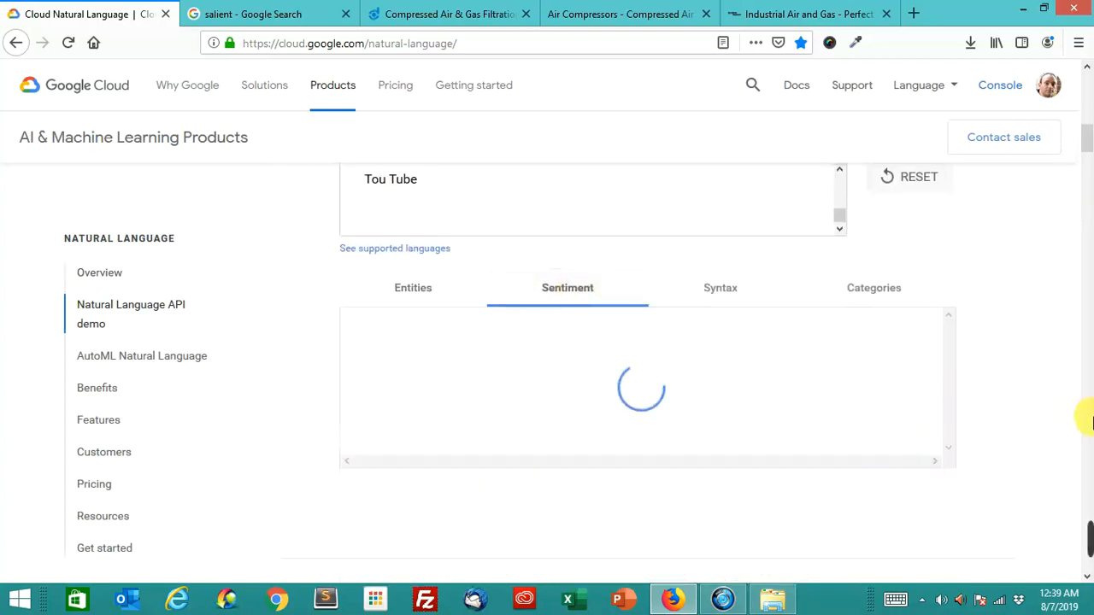
scroll(1051, 414, "down", 1)
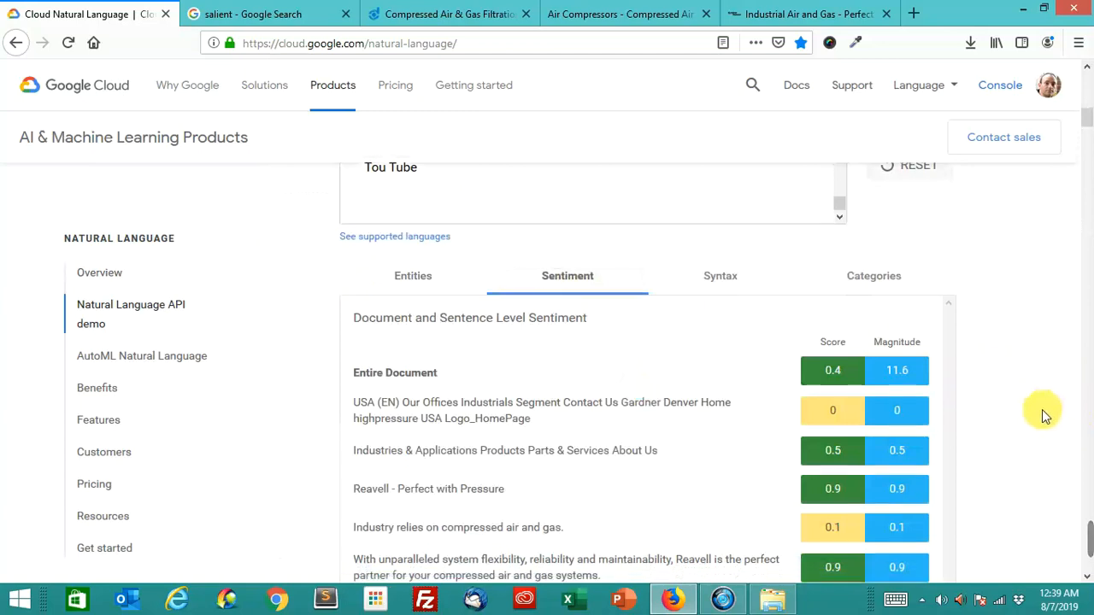
scroll(1051, 415, "down", 1)
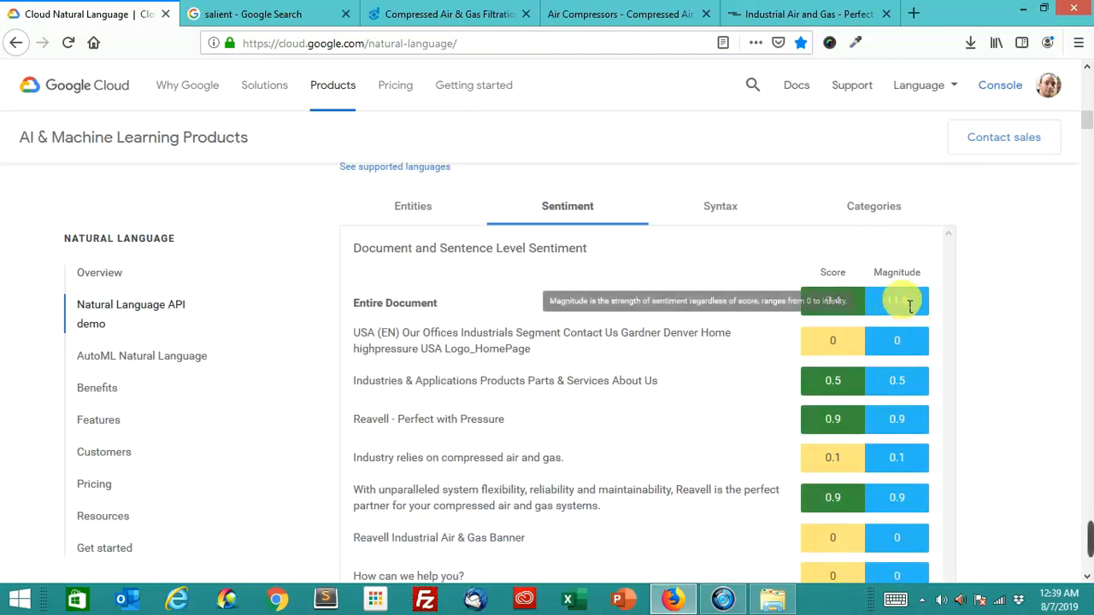
scroll(1016, 423, "down", 1)
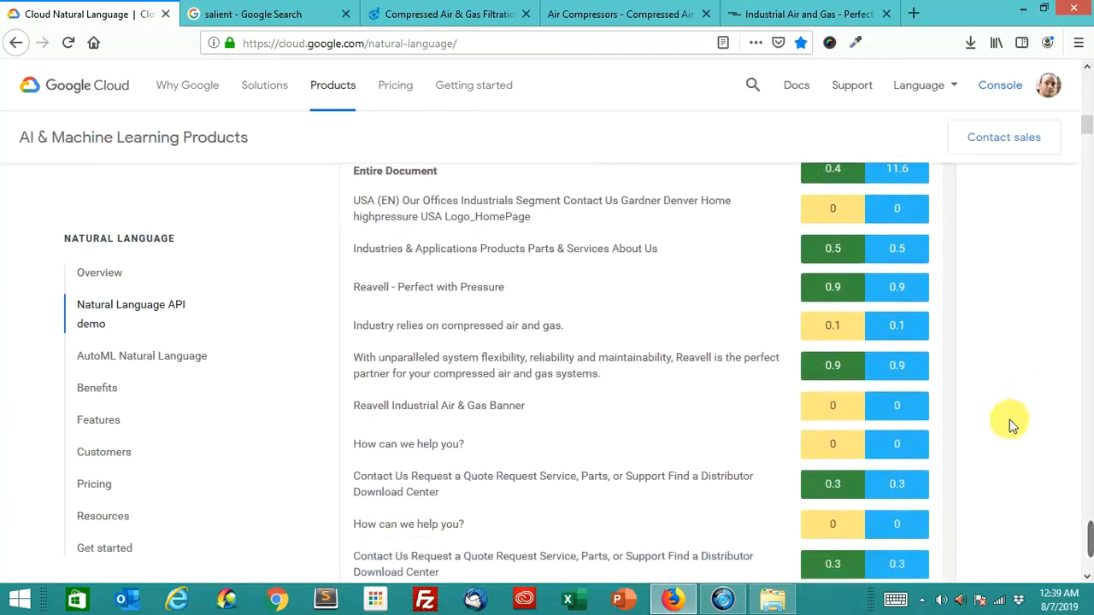
scroll(1016, 424, "down", 1)
scroll(1015, 423, "down", 1)
scroll(1015, 423, "down", 1)
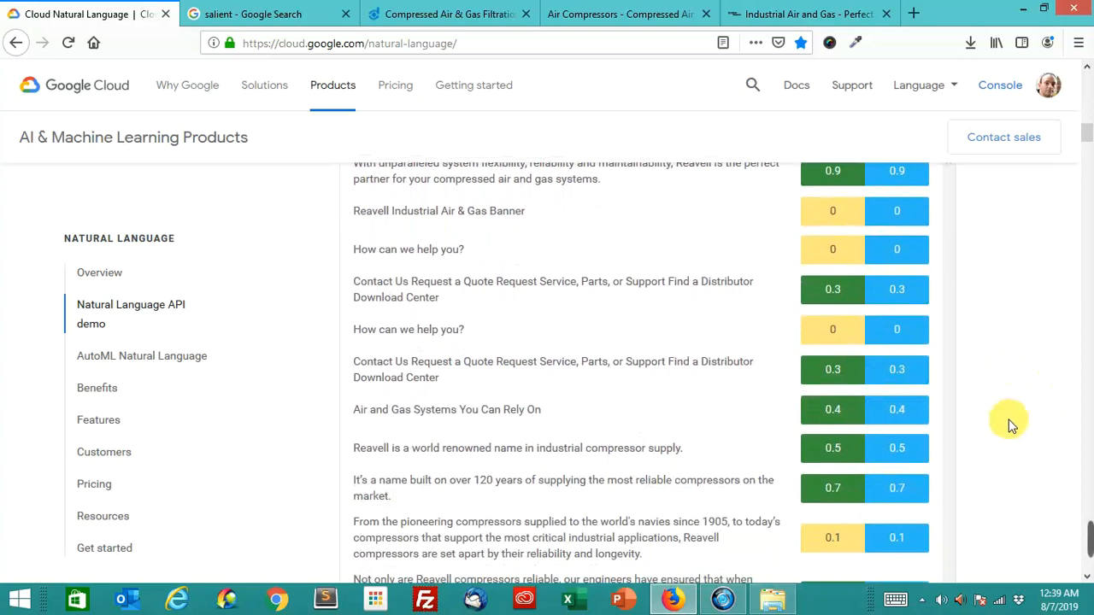
scroll(1011, 423, "down", 1)
scroll(1011, 423, "down", 1)
scroll(1011, 423, "down", 1)
scroll(1011, 423, "down", 1)
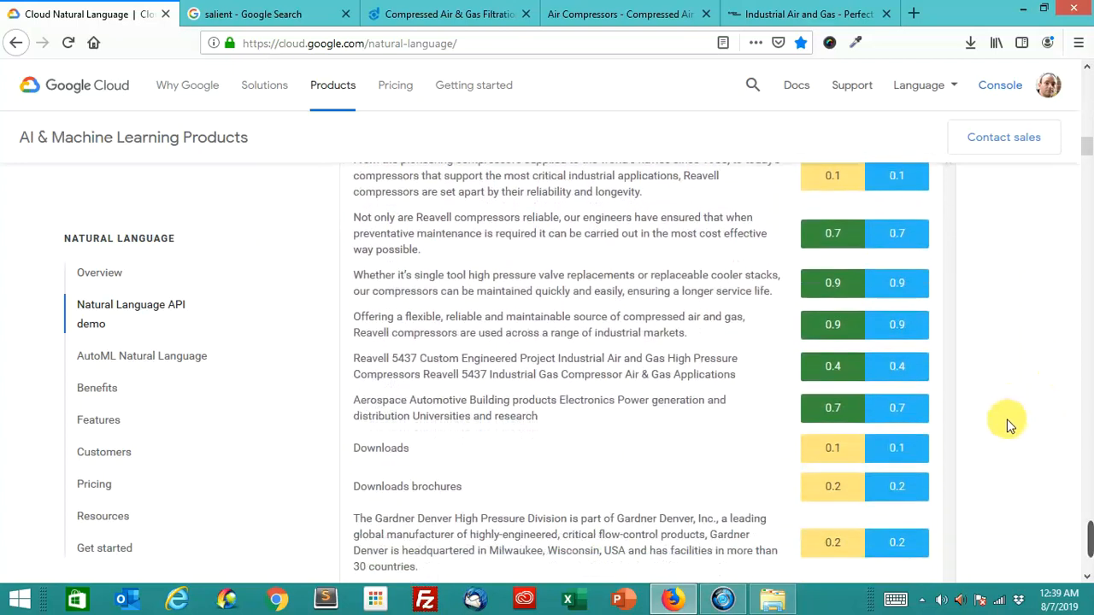
scroll(1007, 419, "down", 1)
scroll(1005, 421, "down", 1)
scroll(1005, 421, "down", 1)
scroll(1004, 423, "down", 1)
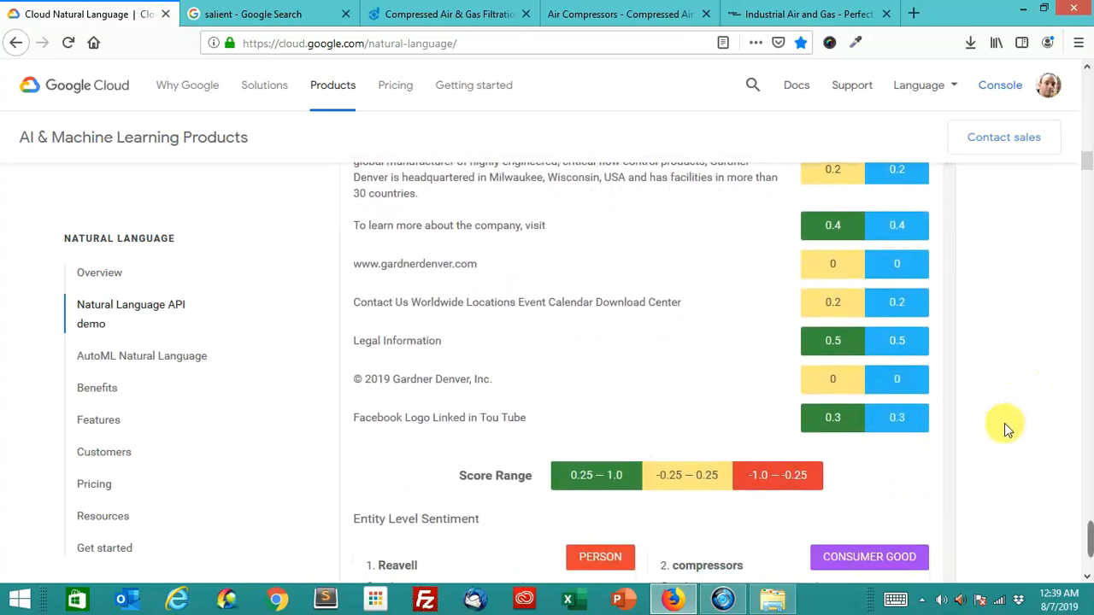
scroll(1002, 423, "down", 1)
scroll(1003, 423, "down", 1)
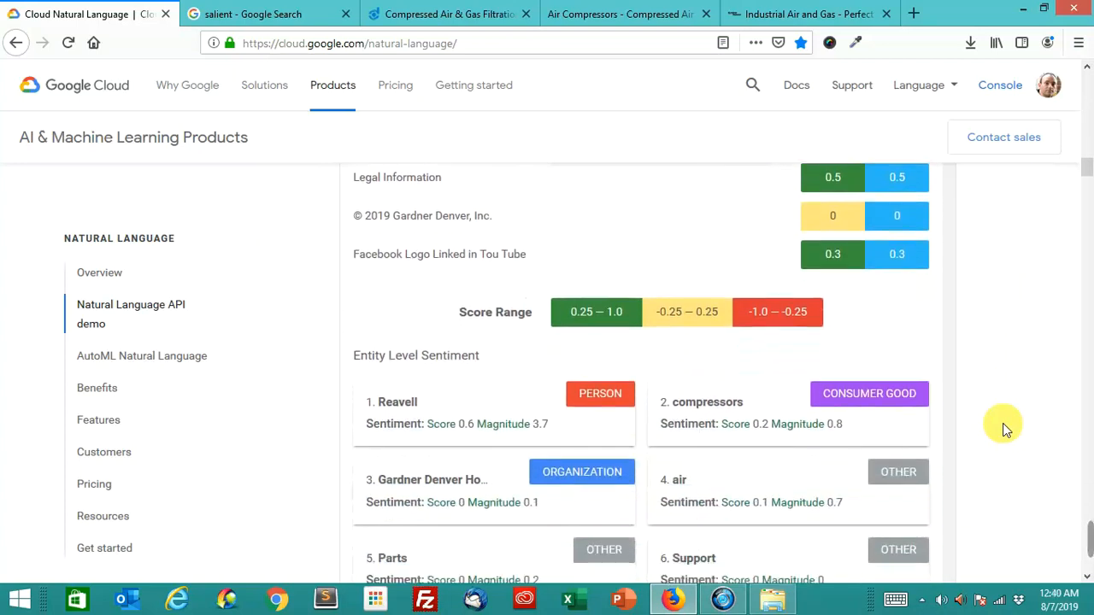
scroll(1007, 426, "up", 2)
scroll(1017, 436, "up", 3)
scroll(1026, 444, "up", 3)
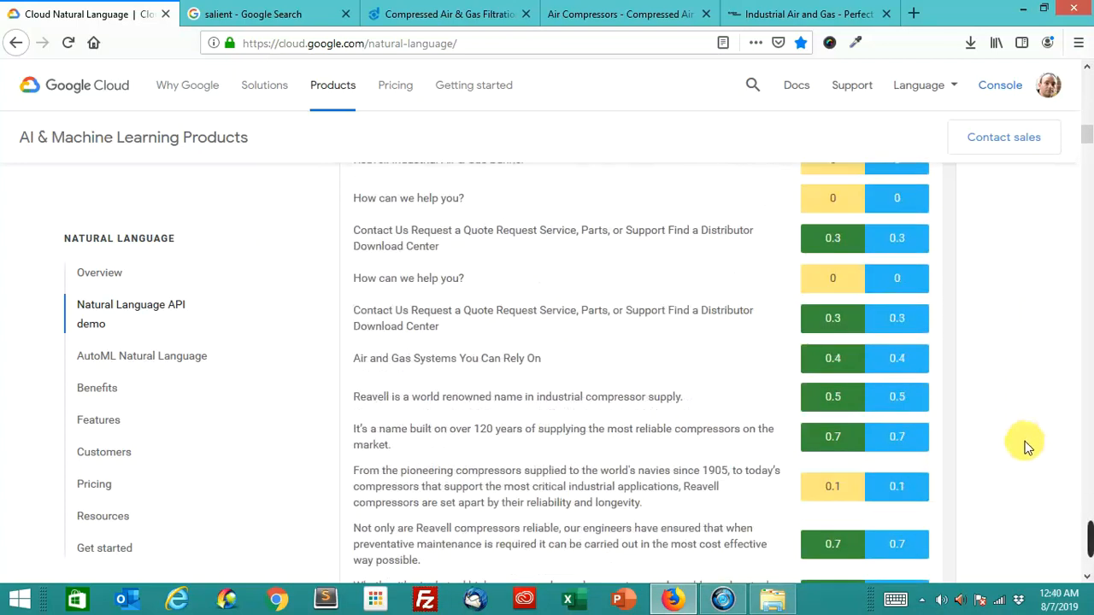
scroll(1027, 446, "up", 2)
scroll(1028, 446, "up", 1)
scroll(1025, 447, "up", 3)
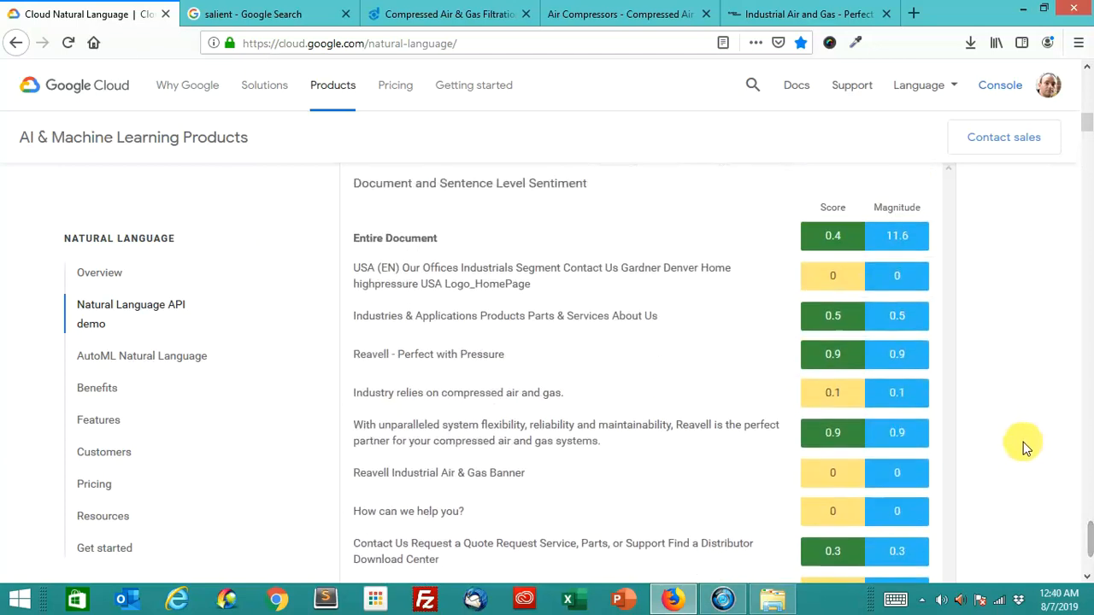
scroll(1026, 446, "up", 3)
scroll(894, 266, "up", 4)
scroll(893, 266, "up", 1)
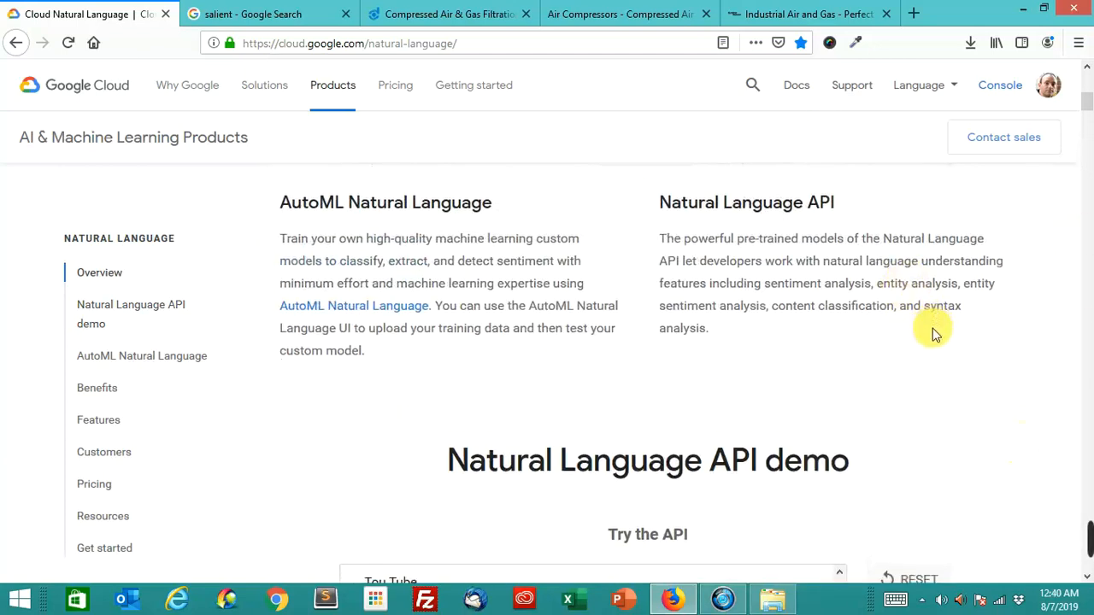
scroll(941, 342, "down", 3)
- Show the category Business & Industrial/Industrial Materials & Equipment at 0.84 confidence
left_click(874, 451)
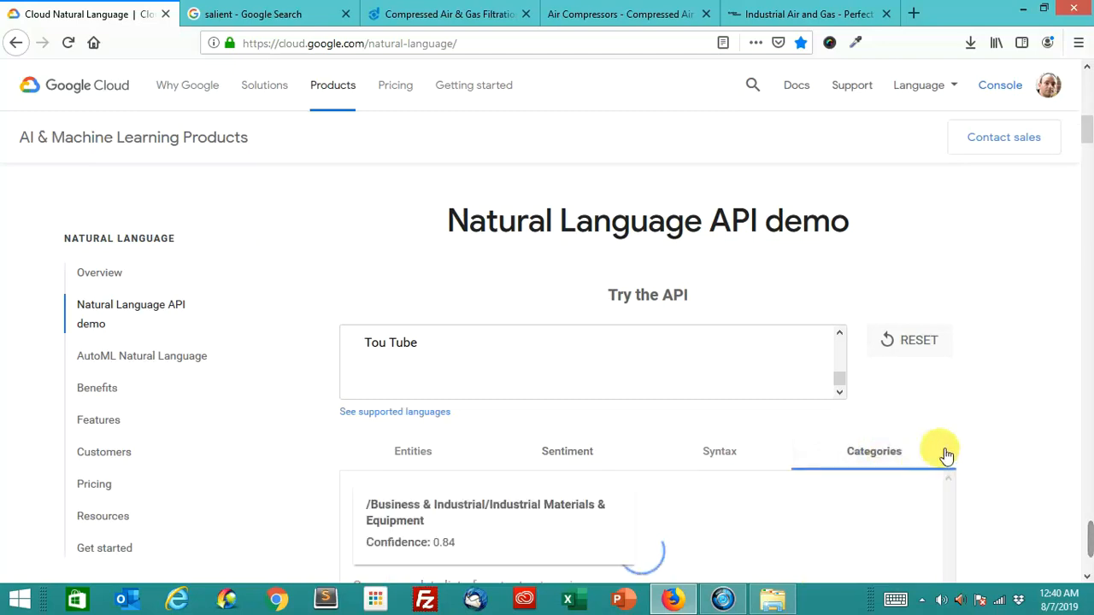
scroll(1005, 400, "down", 2)
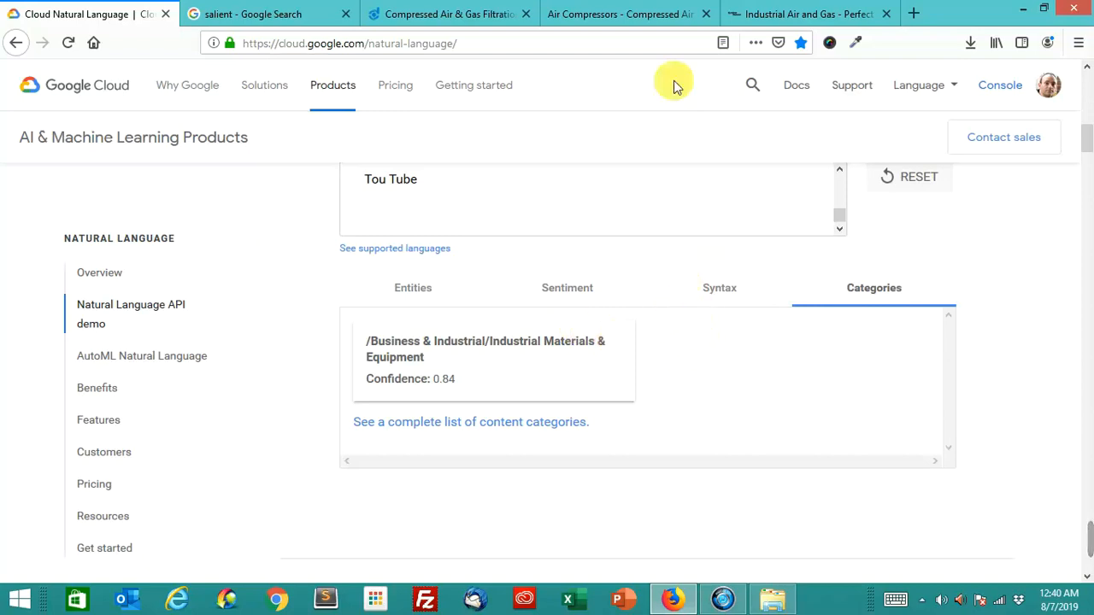
scroll(666, 350, "up", 3)
scroll(683, 384, "up", 3)
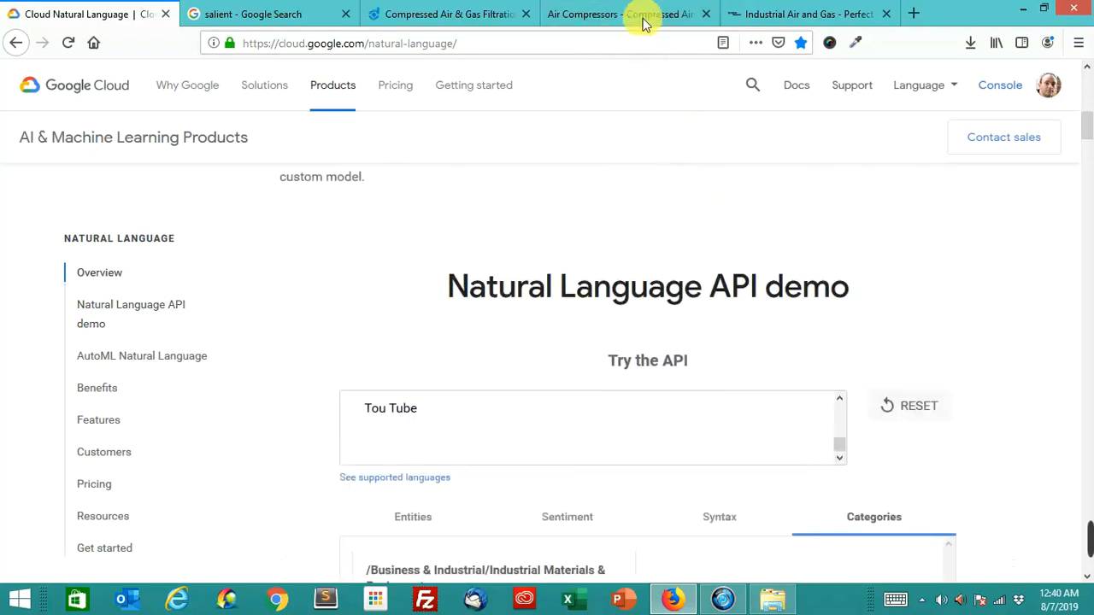
- Revisit the air compressors and Gardner Denver pages, then return to the Natural Language demo
left_click(643, 14)
left_click(795, 15)
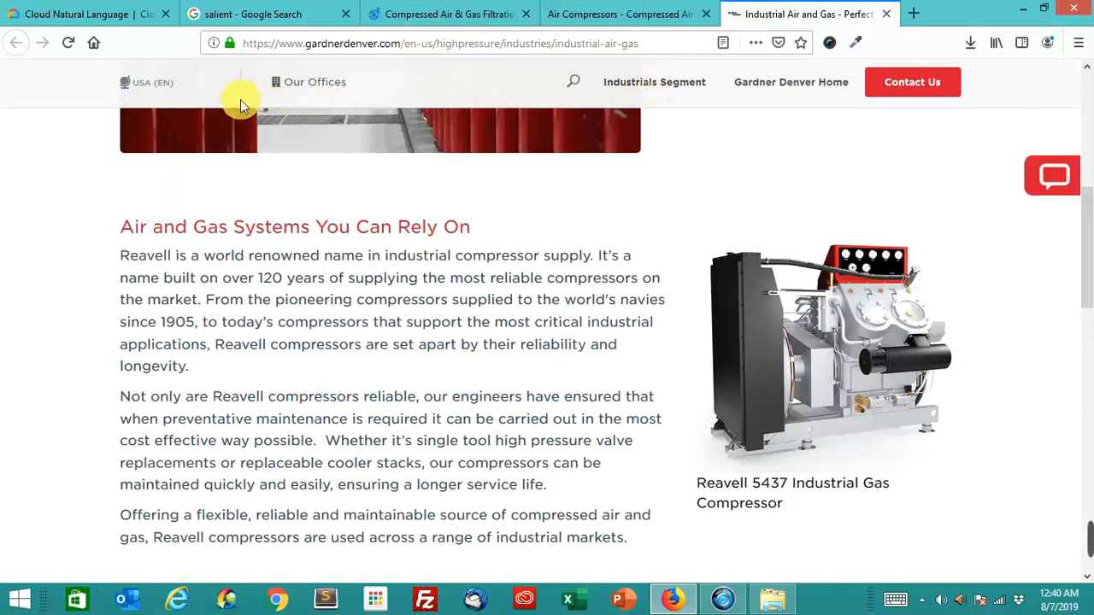
left_click(77, 14)
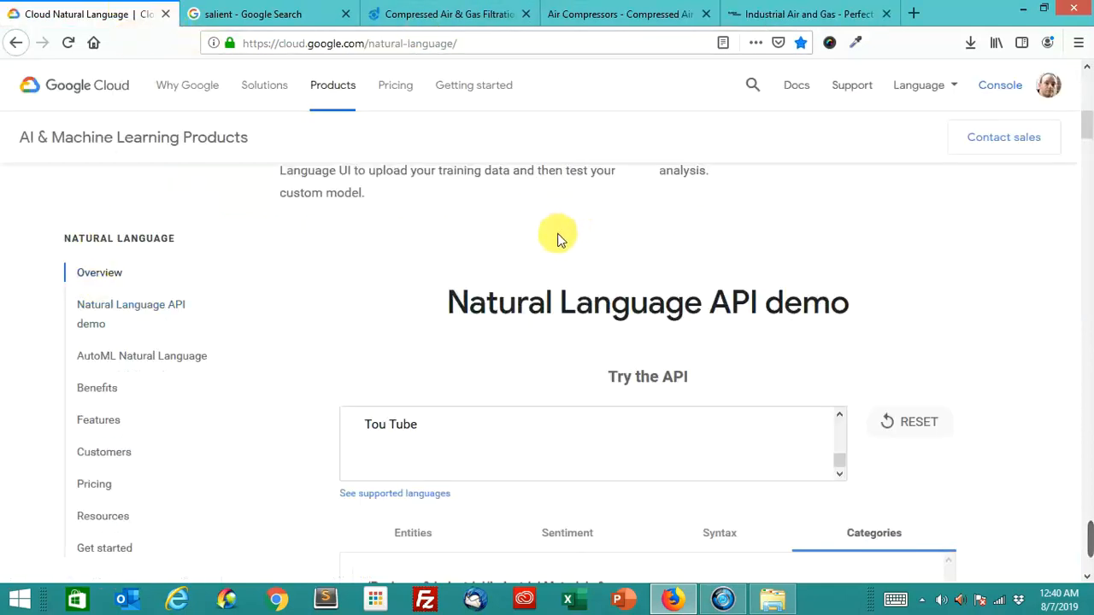
scroll(463, 235, "down", 2)
scroll(463, 235, "down", 2)
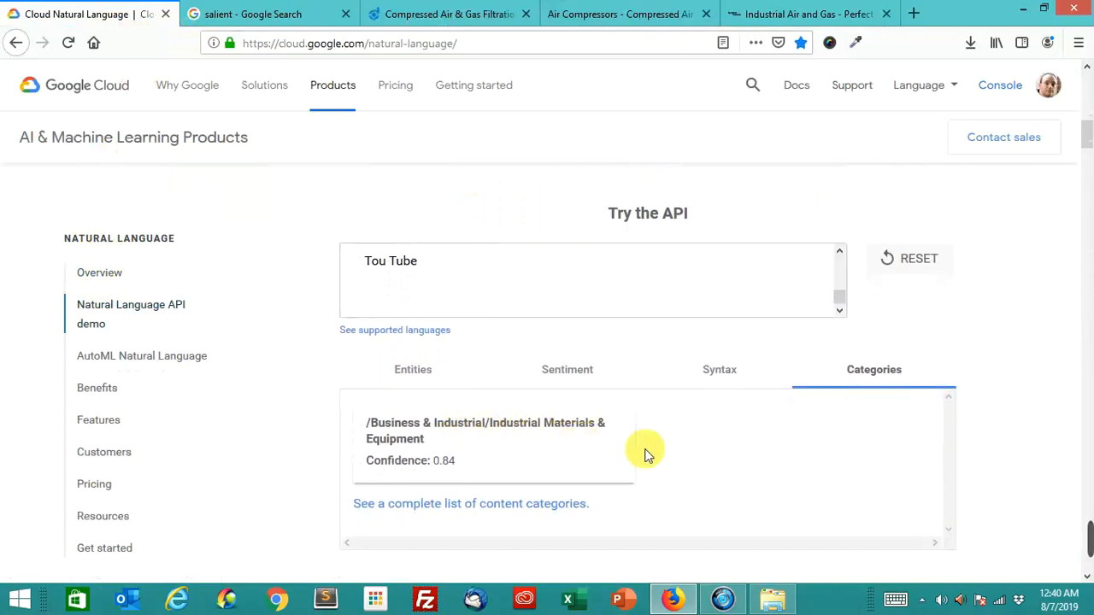
scroll(735, 508, "up", 2)
scroll(735, 508, "up", 3)
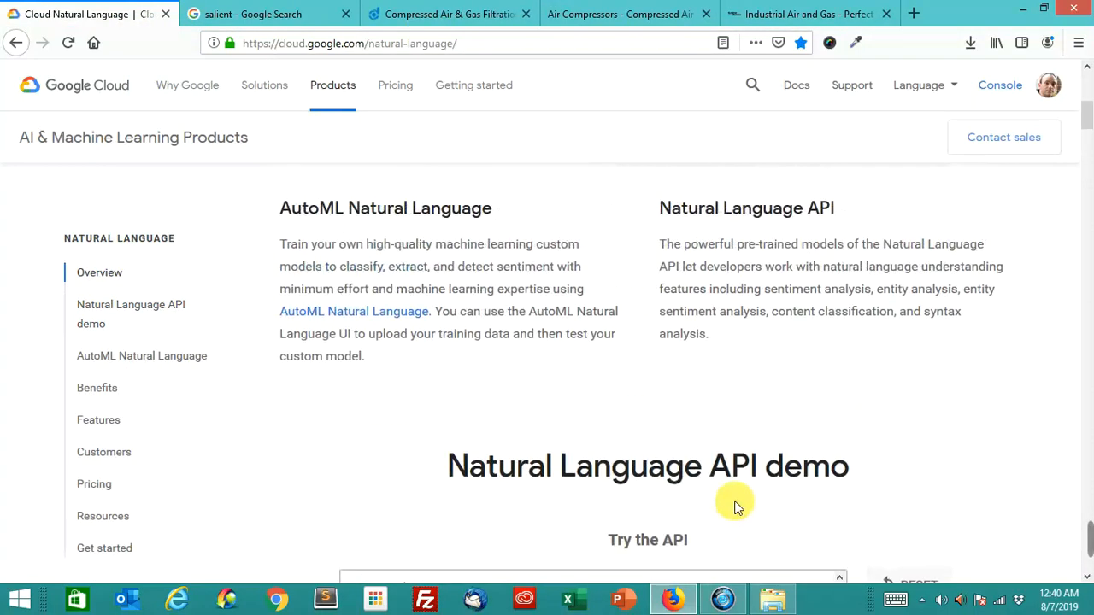
scroll(737, 507, "up", 4)
scroll(738, 507, "up", 3)
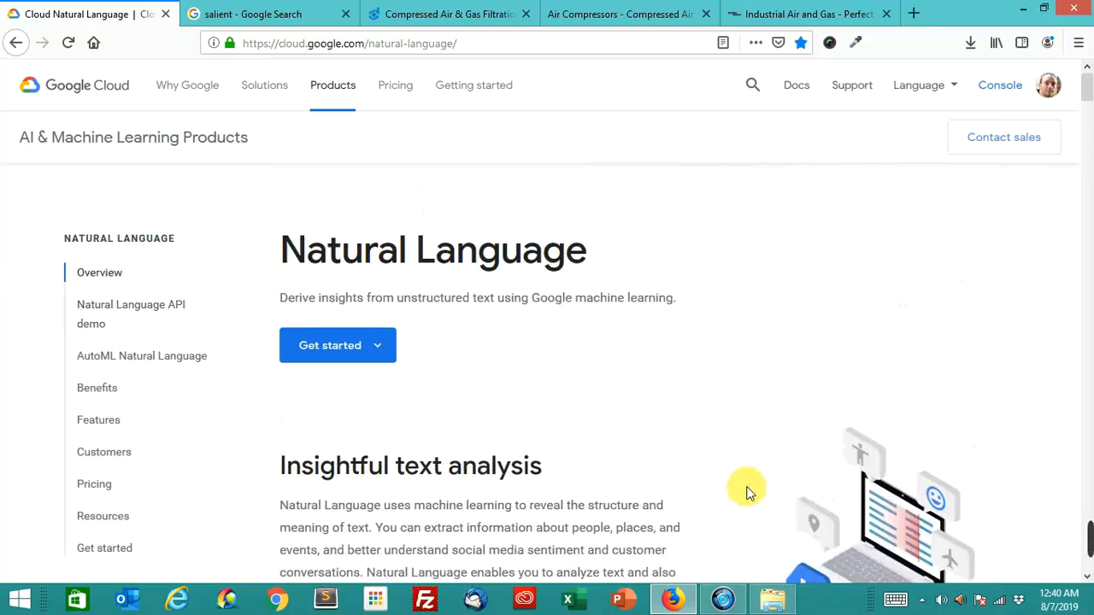